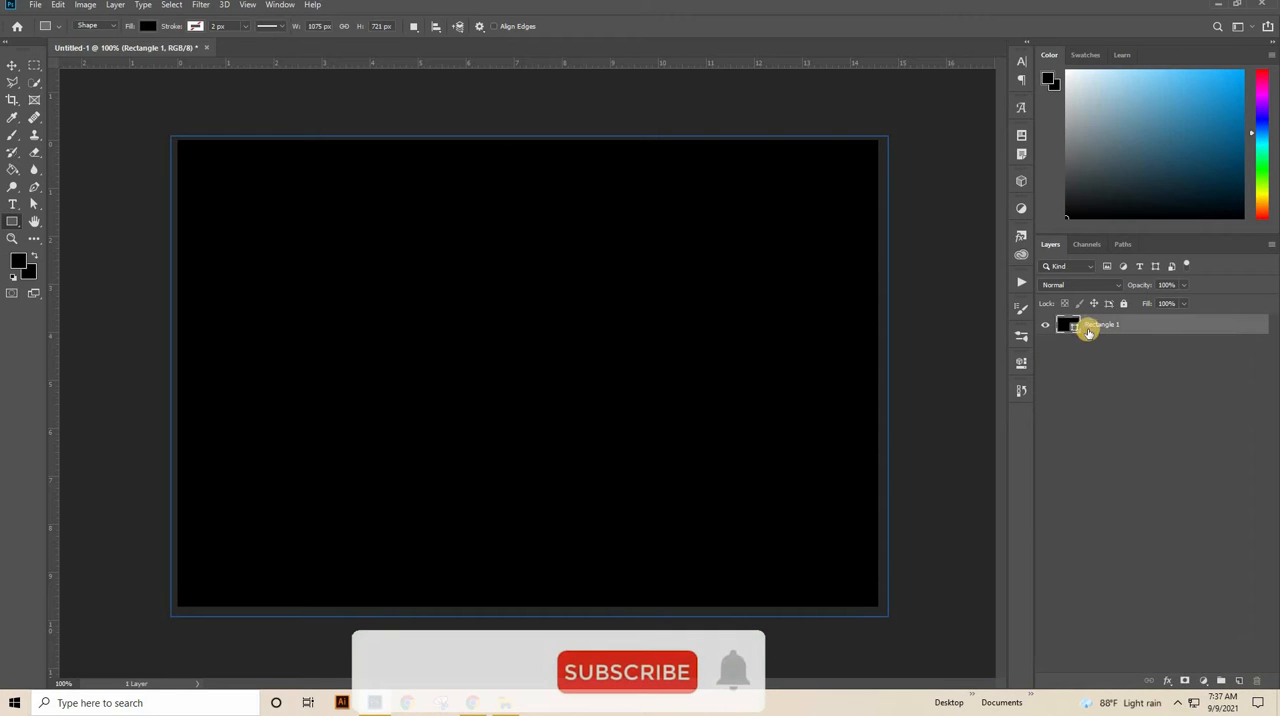
Step: Recolor the rectangle's fill to light grey #ebe8e8 and convert its layer to a smart object
{"action": "double_click", "coordinate": [1073, 328]}
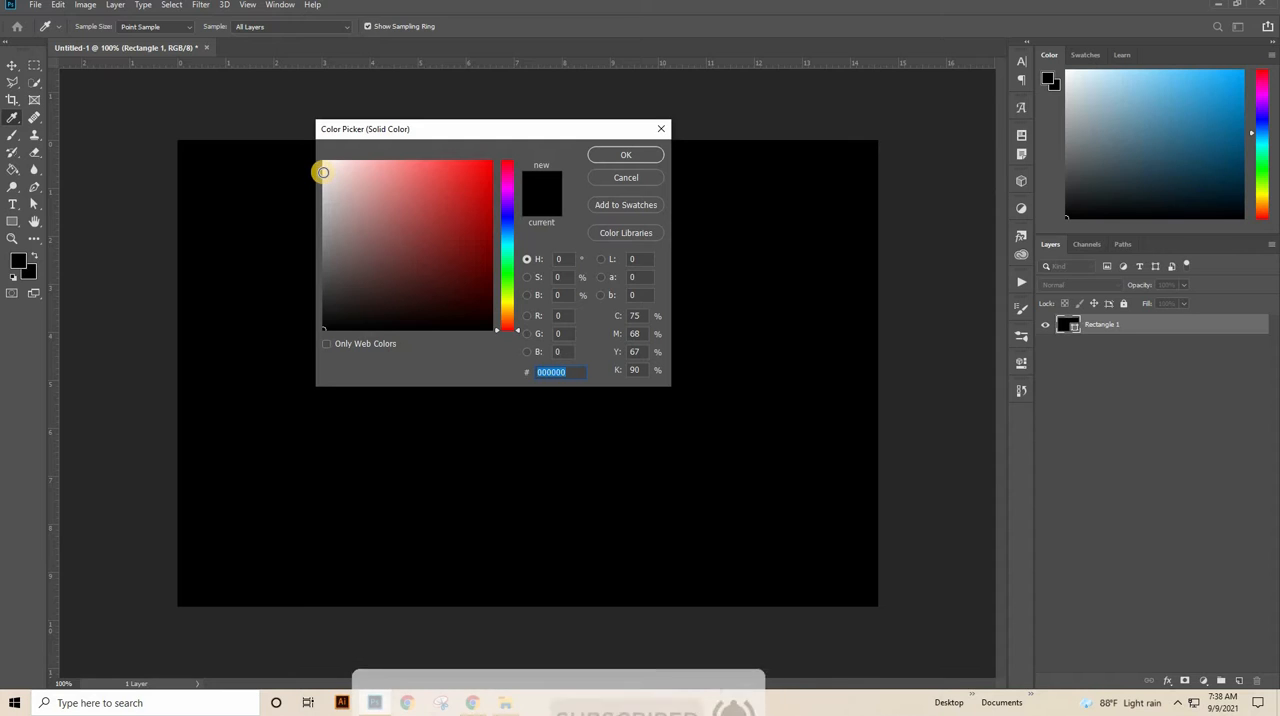
{"action": "left_click", "coordinate": [324, 174]}
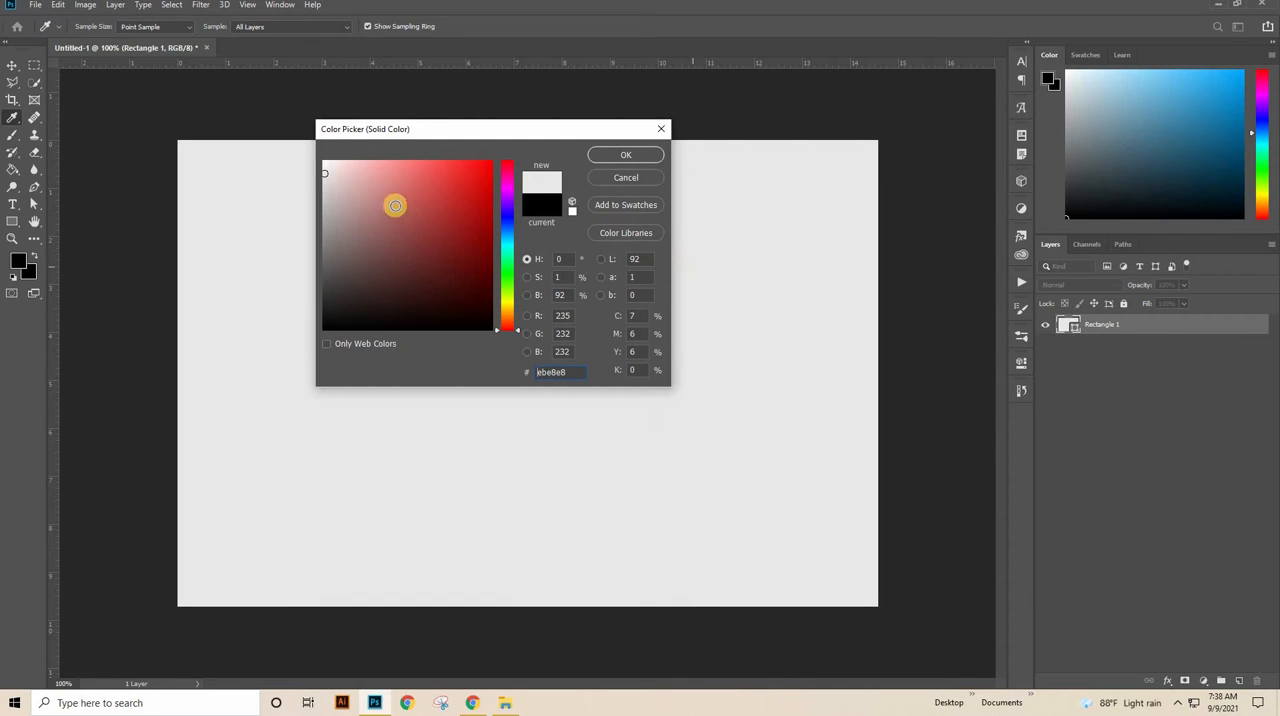
{"action": "left_click", "coordinate": [556, 296]}
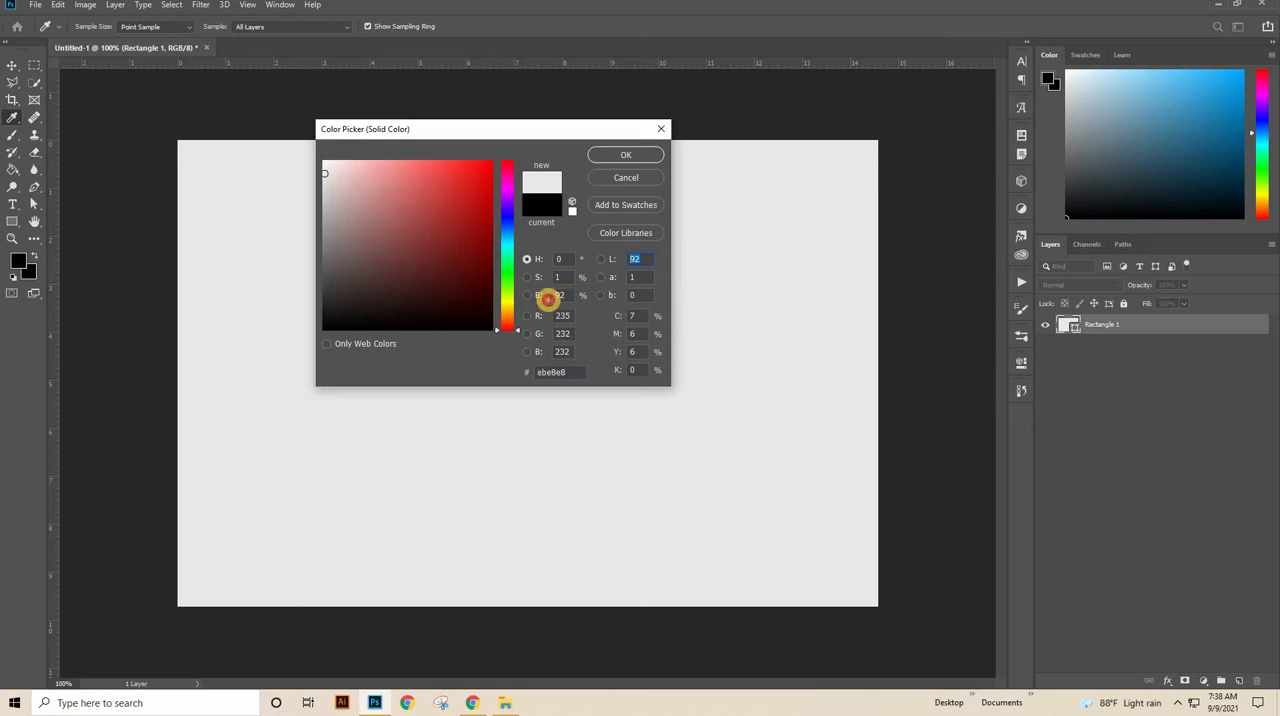
{"action": "left_click", "coordinate": [643, 155]}
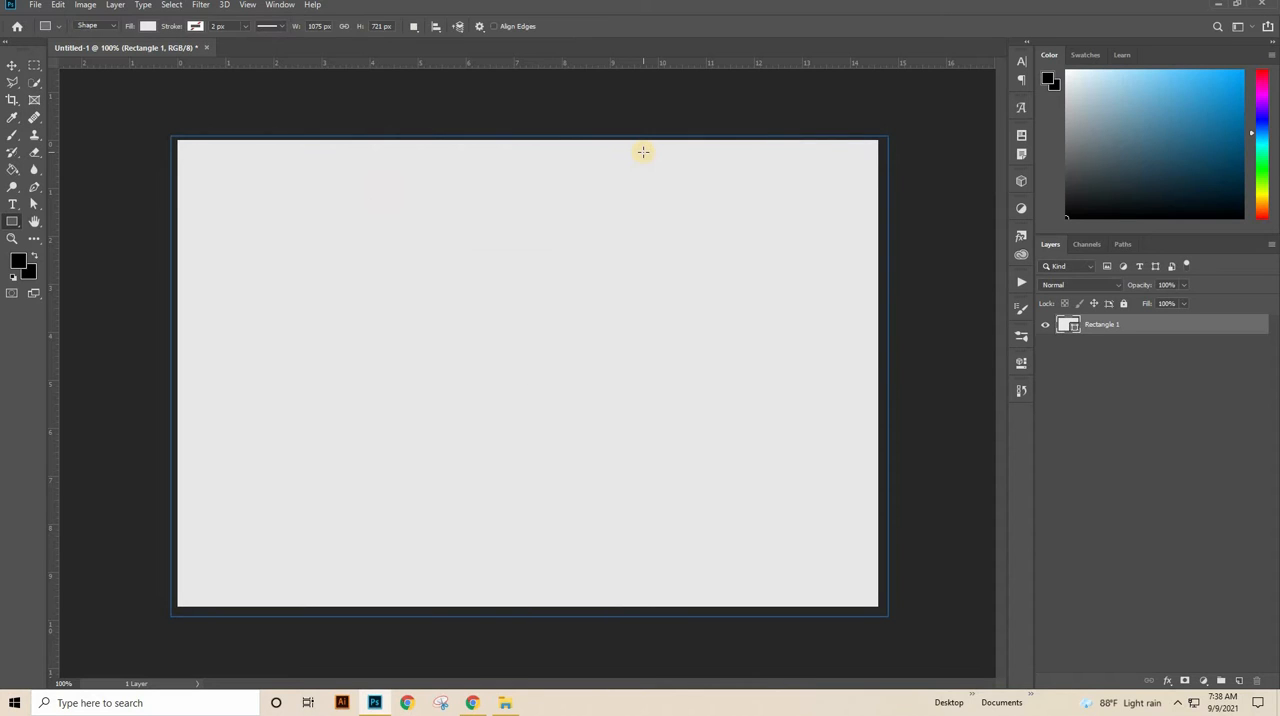
{"action": "right_click", "coordinate": [1203, 324]}
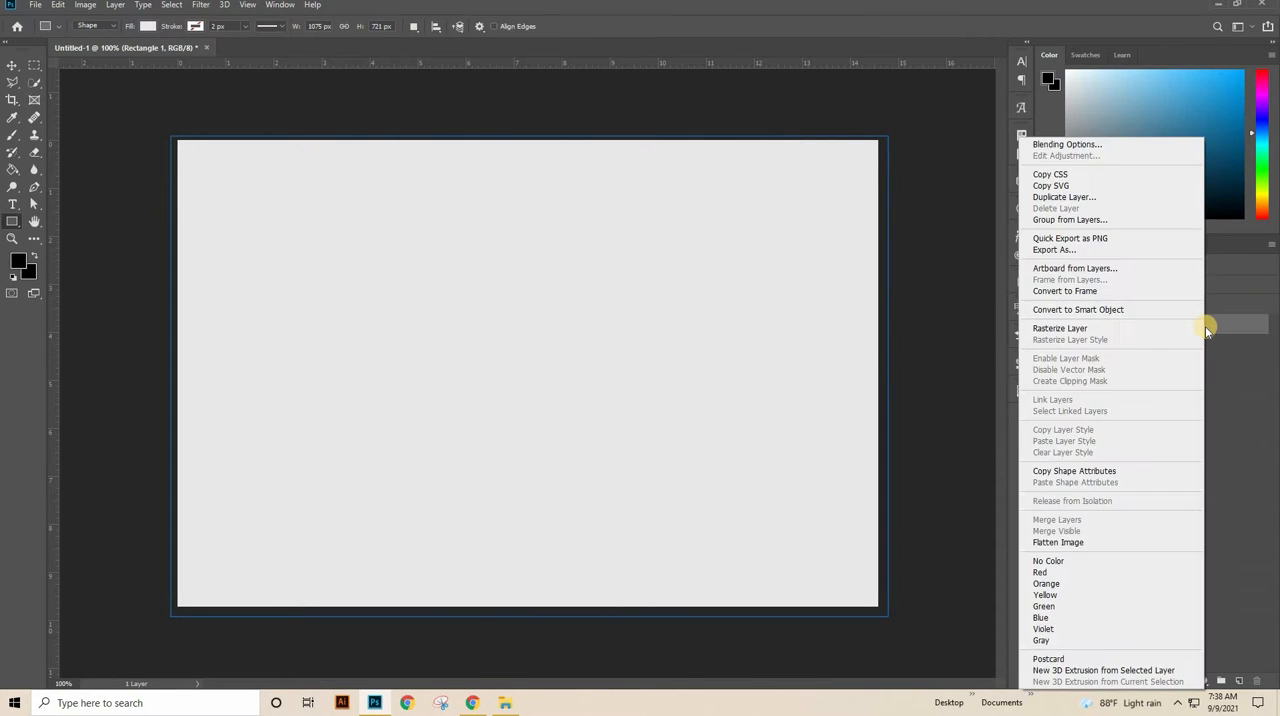
{"action": "left_click", "coordinate": [1105, 309]}
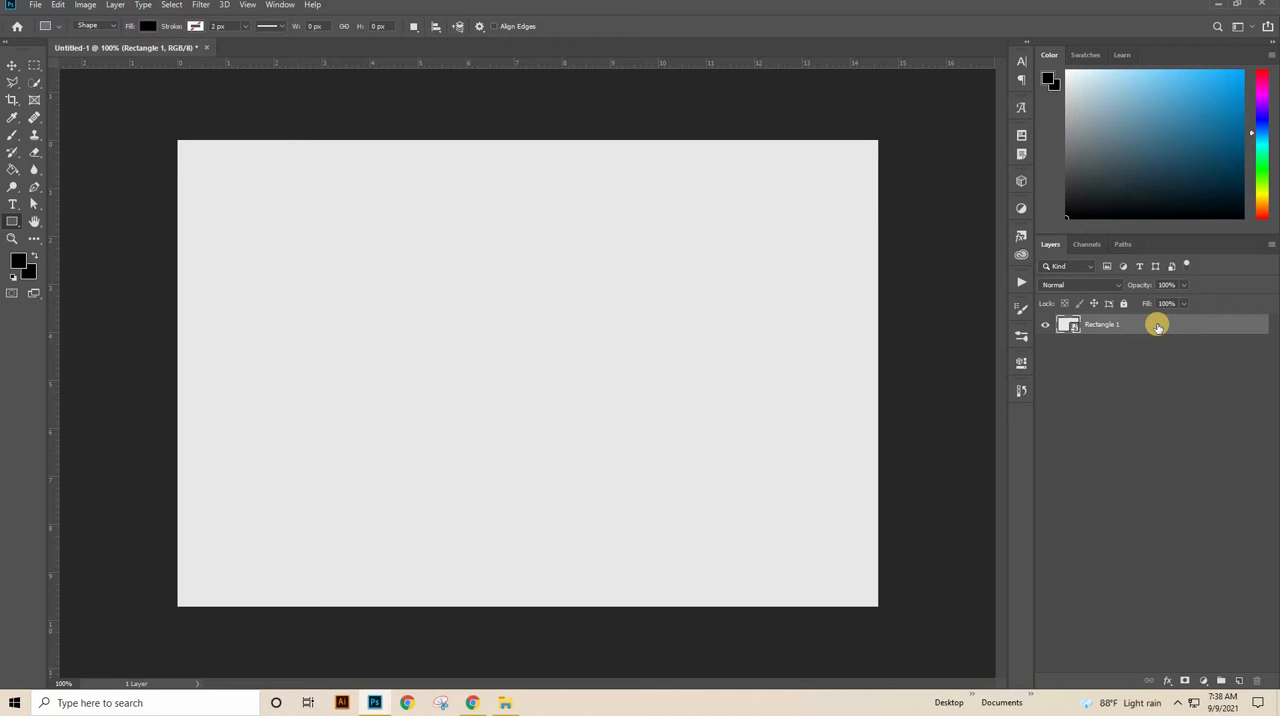
Step: Add a linear gradient overlay to the rectangle layer with Multiply blend mode, 49° angle and 150% scale
{"action": "double_click", "coordinate": [1157, 325]}
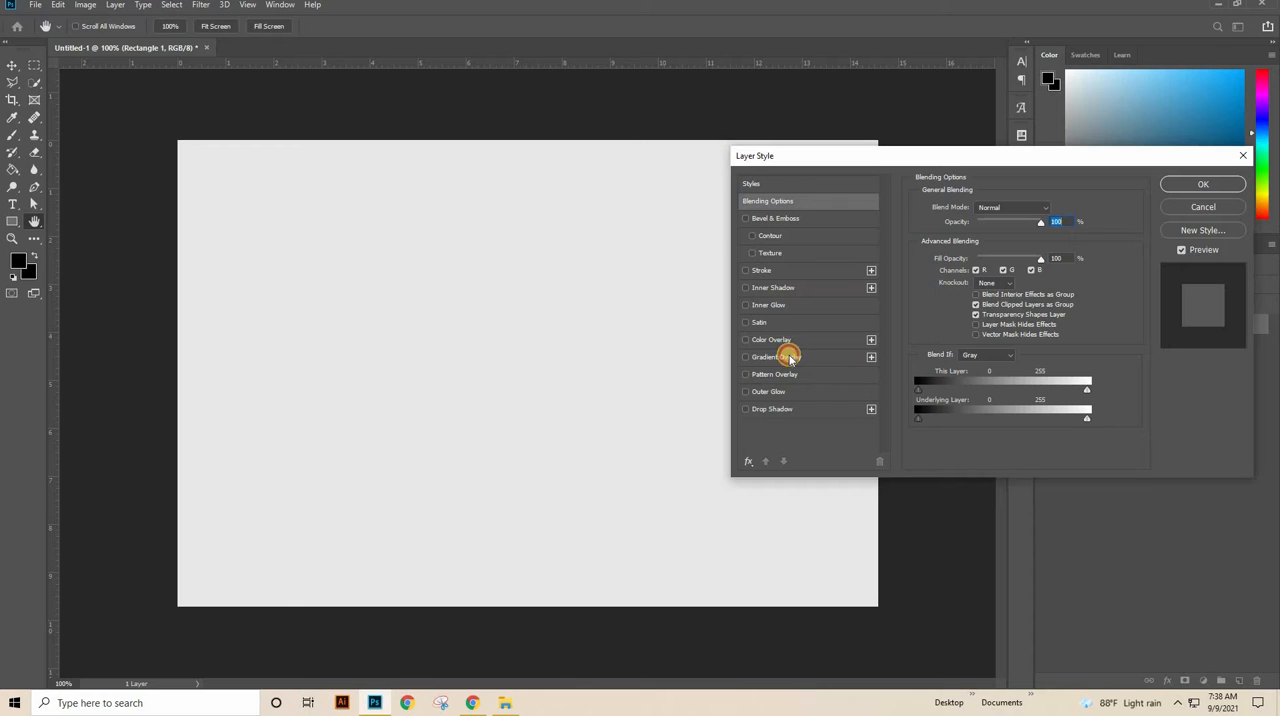
{"action": "left_click", "coordinate": [785, 357]}
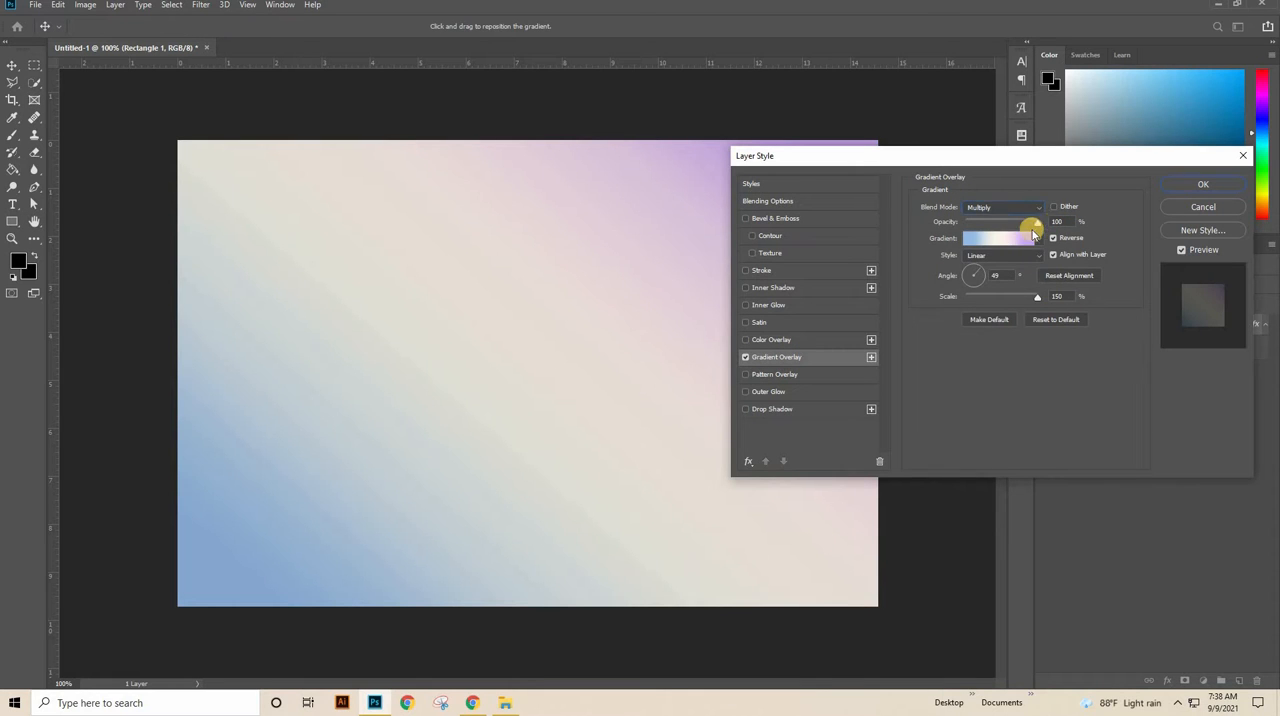
{"action": "left_click", "coordinate": [1030, 208]}
{"action": "left_click", "coordinate": [1000, 279]}
{"action": "left_click", "coordinate": [1036, 208]}
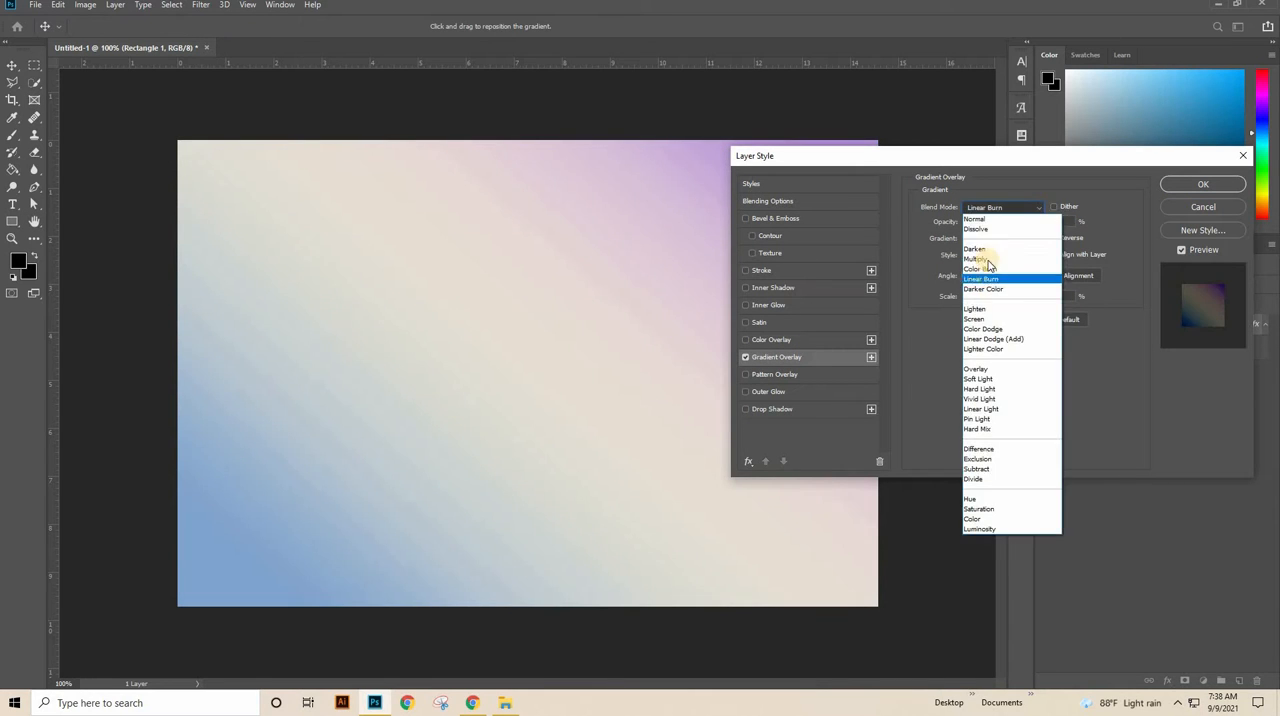
{"action": "left_click", "coordinate": [1020, 258]}
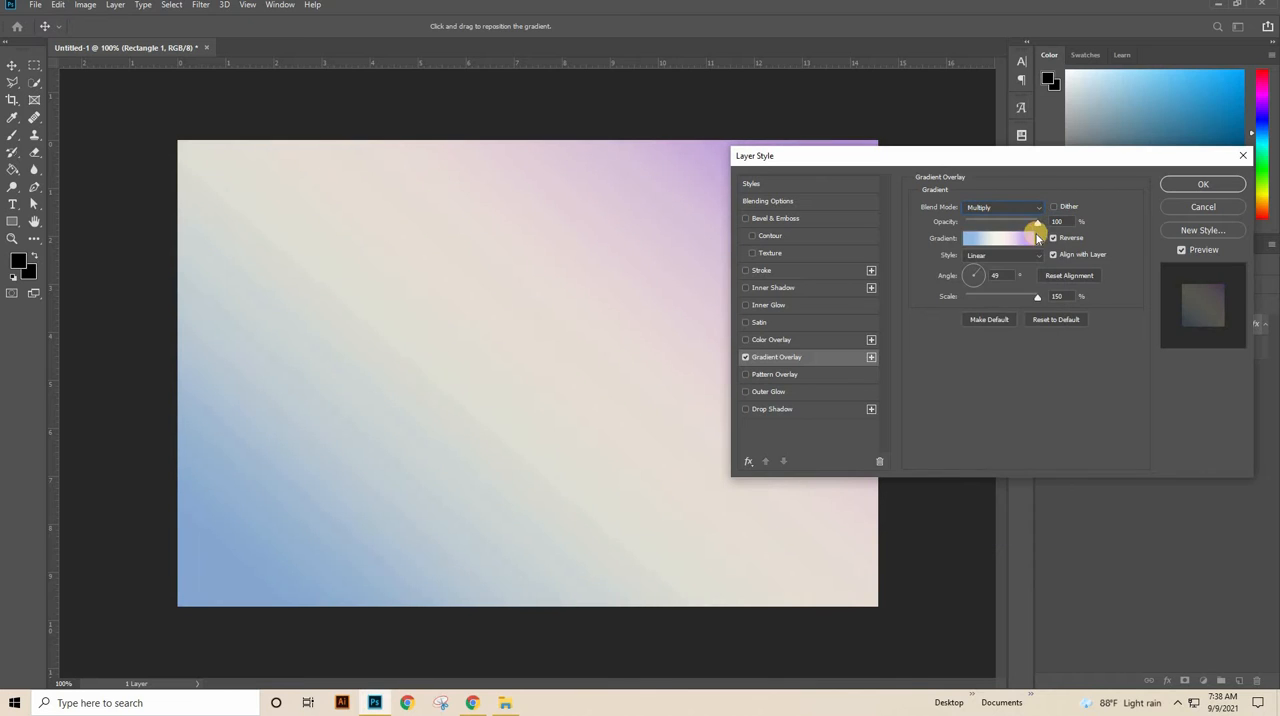
{"action": "left_click", "coordinate": [988, 281]}
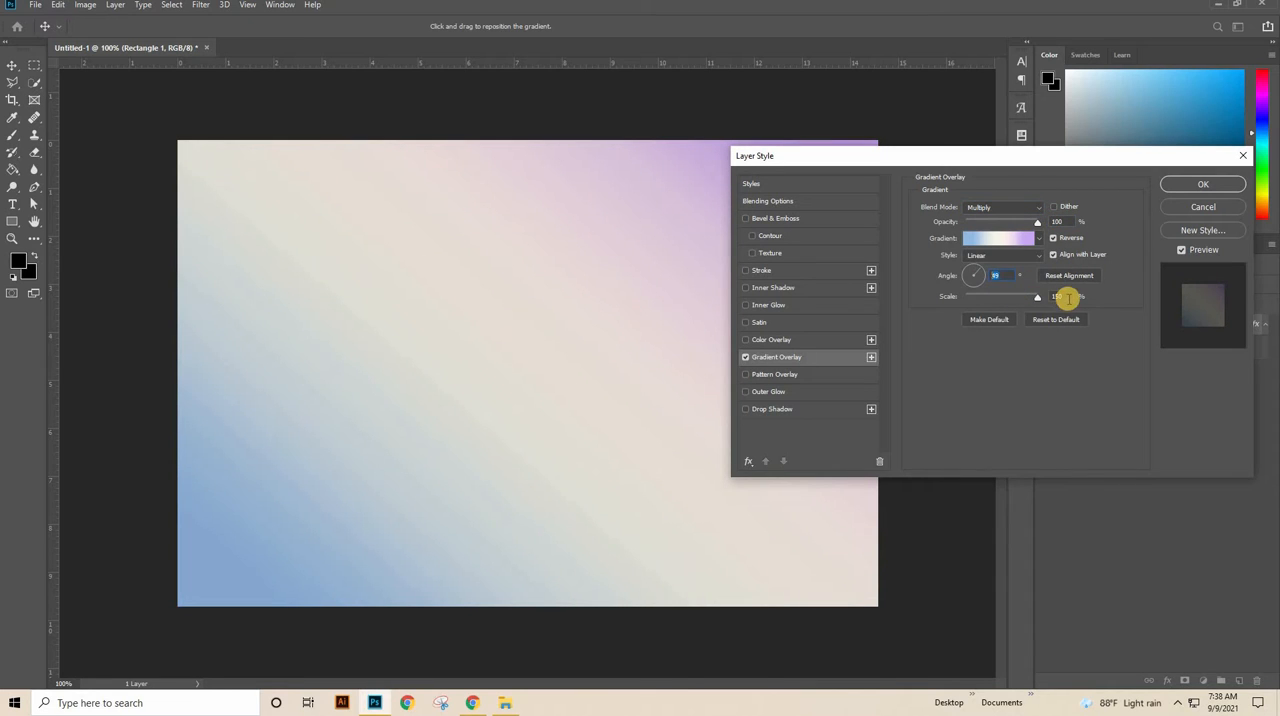
{"action": "left_click", "coordinate": [1057, 299]}
Step: Use gradient stops #caa8f4 at 15%, #fdf6ec at 50% and #93bae6 at 87%, and apply the gradient overlay
{"action": "left_click", "coordinate": [1006, 247]}
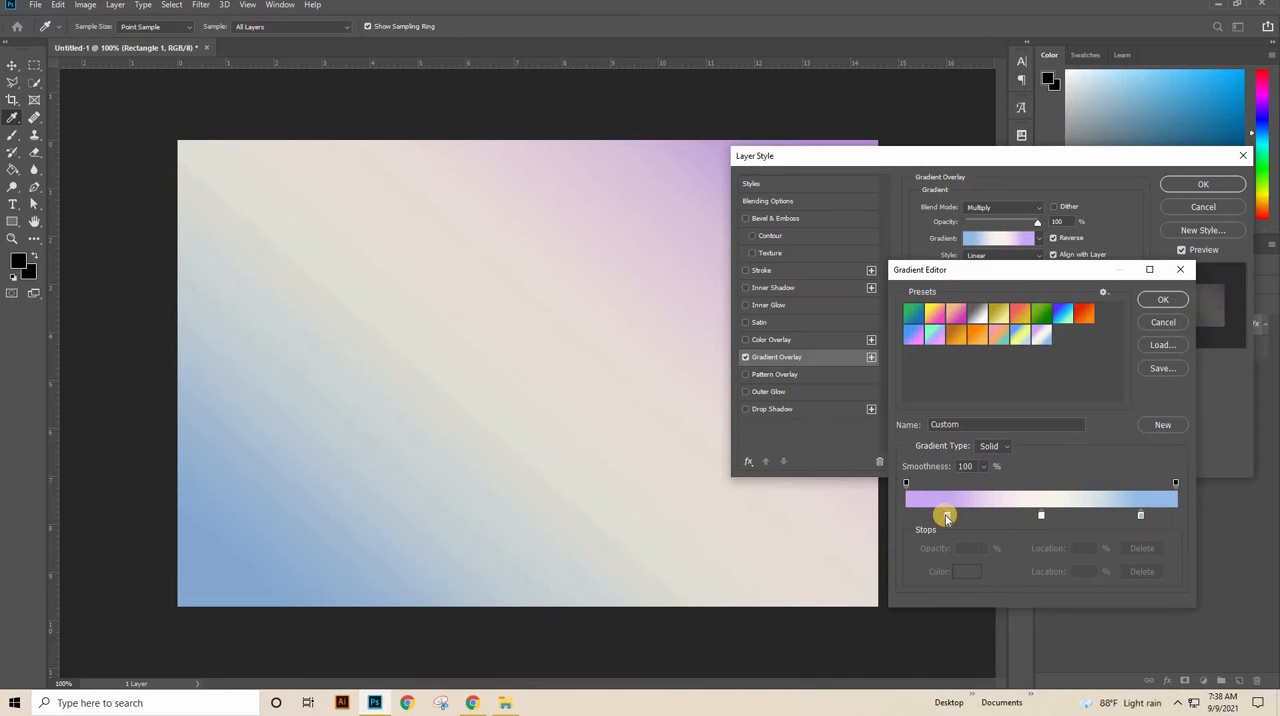
{"action": "left_click", "coordinate": [946, 516]}
{"action": "double_click", "coordinate": [946, 516]}
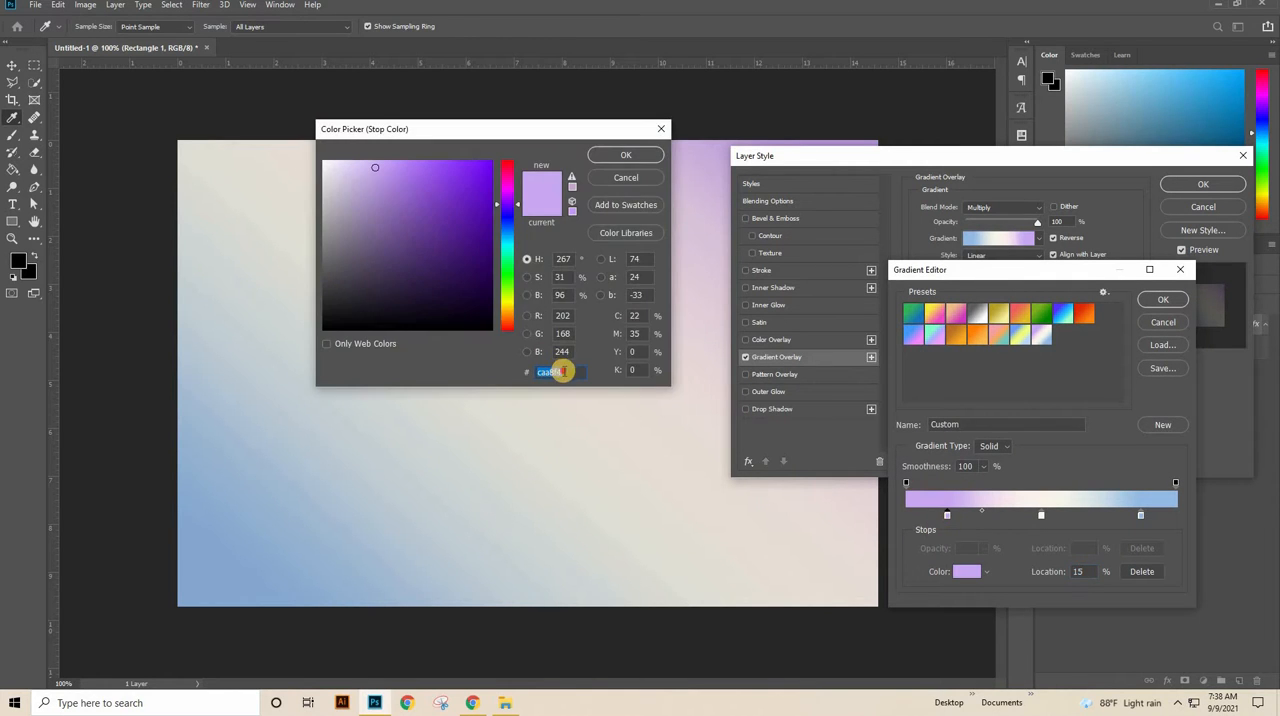
{"action": "left_click", "coordinate": [627, 157]}
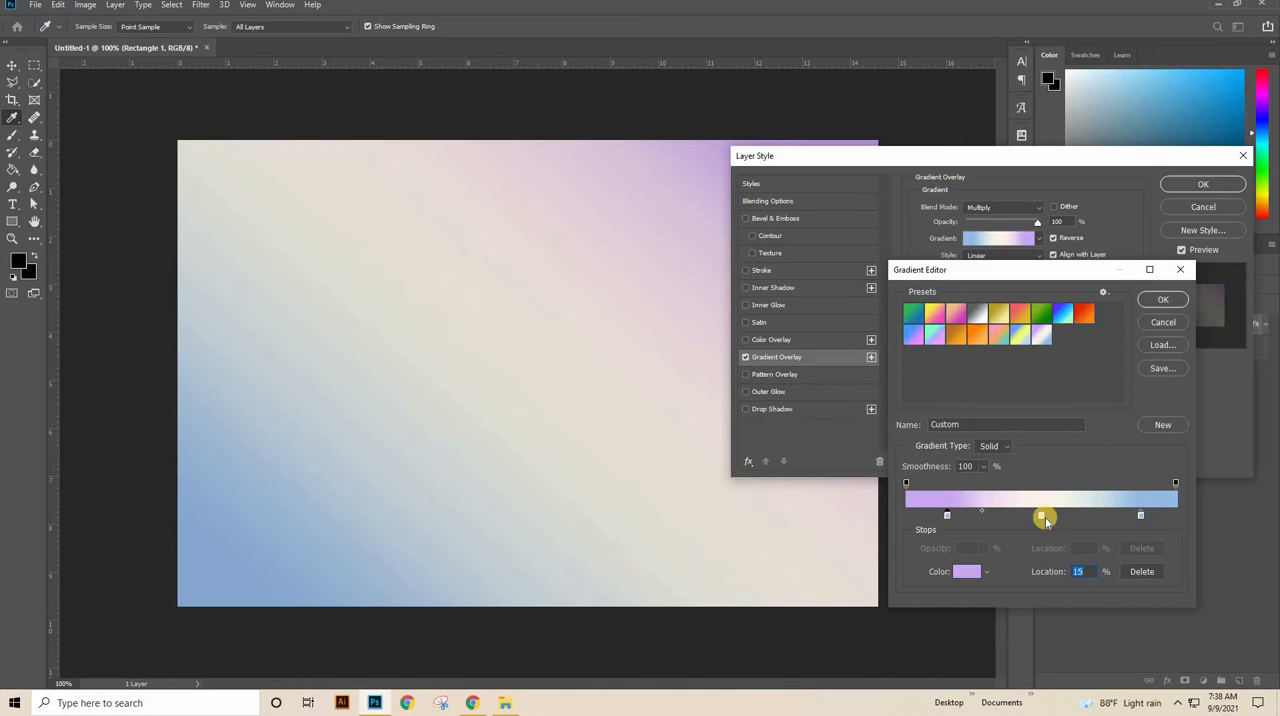
{"action": "double_click", "coordinate": [1040, 516]}
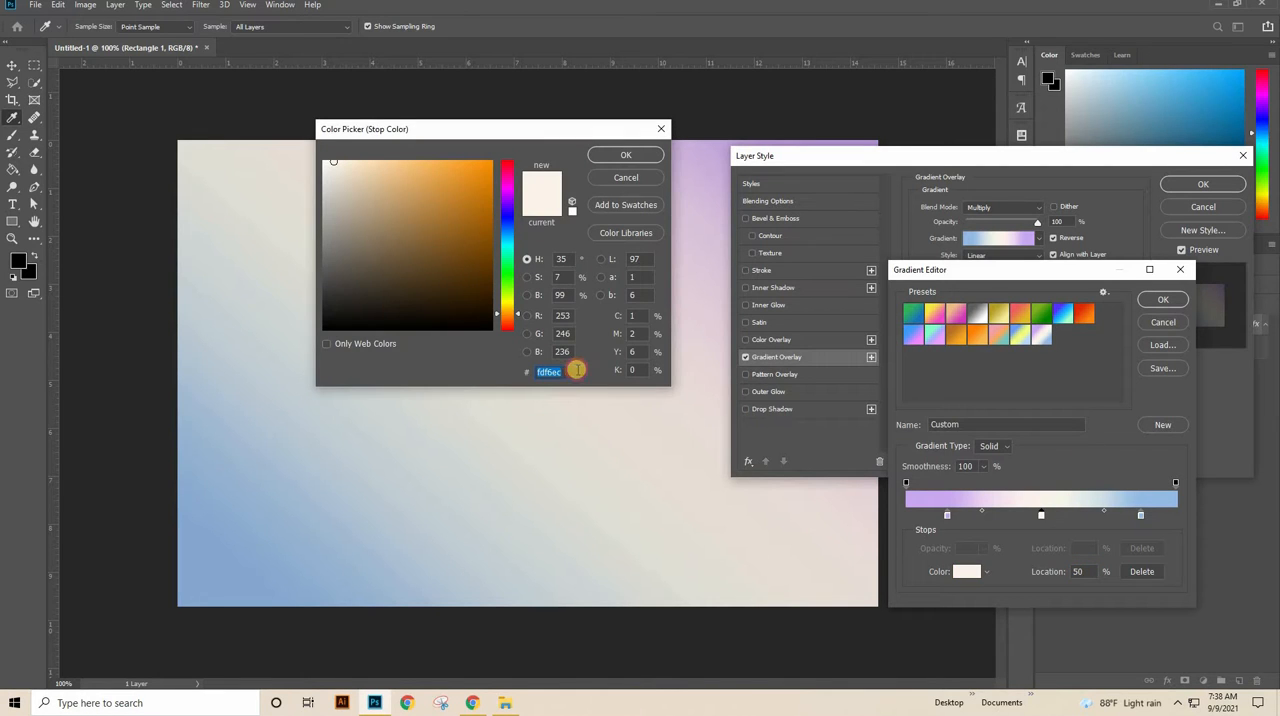
{"action": "left_click", "coordinate": [641, 158]}
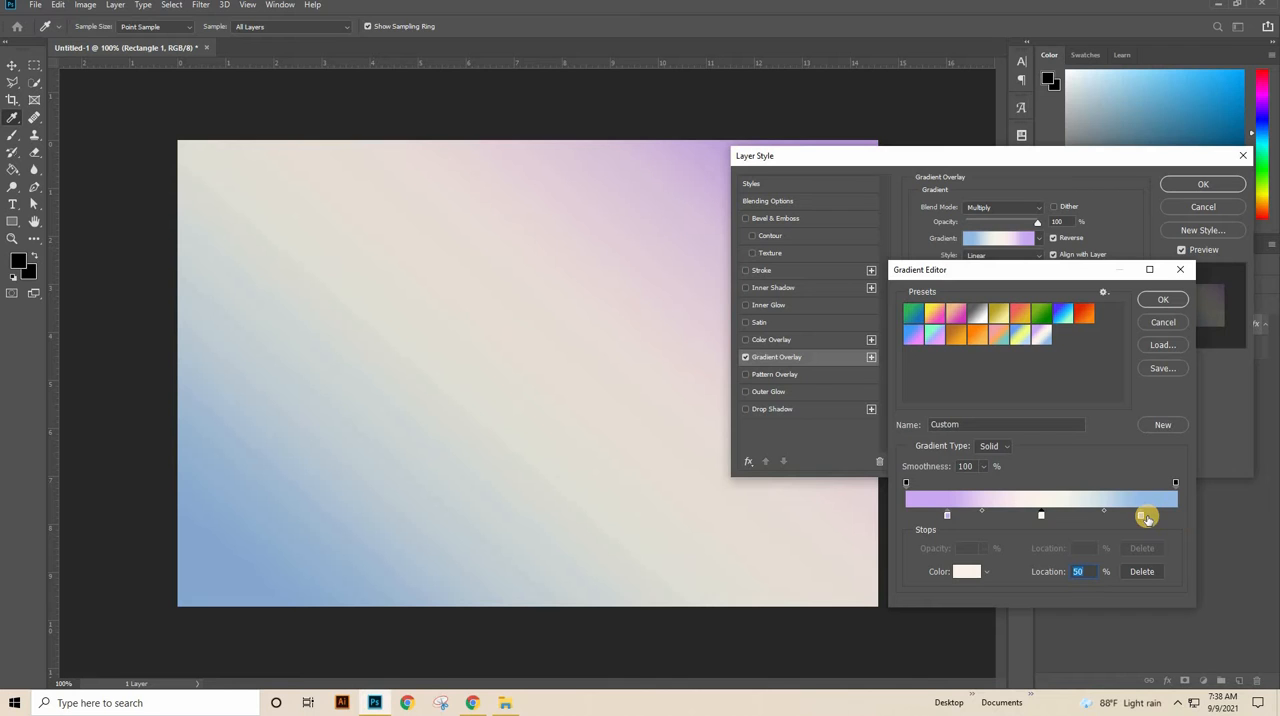
{"action": "double_click", "coordinate": [1141, 516]}
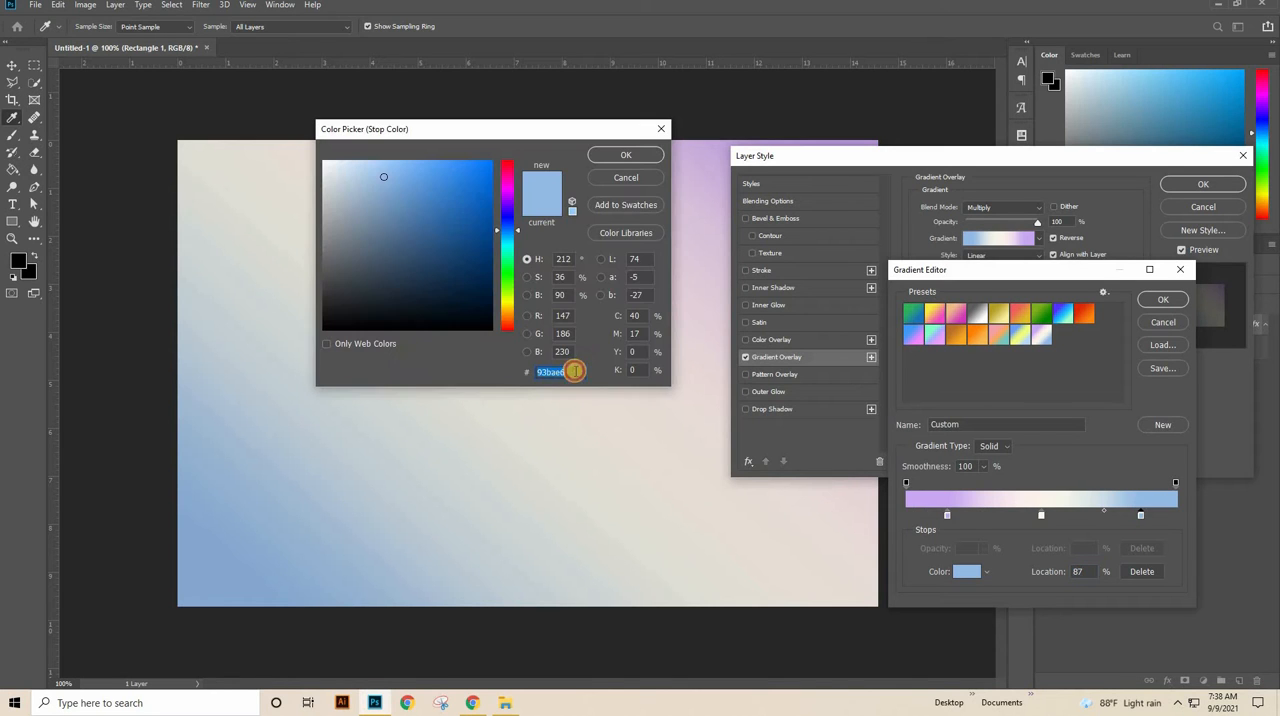
{"action": "left_click", "coordinate": [600, 154]}
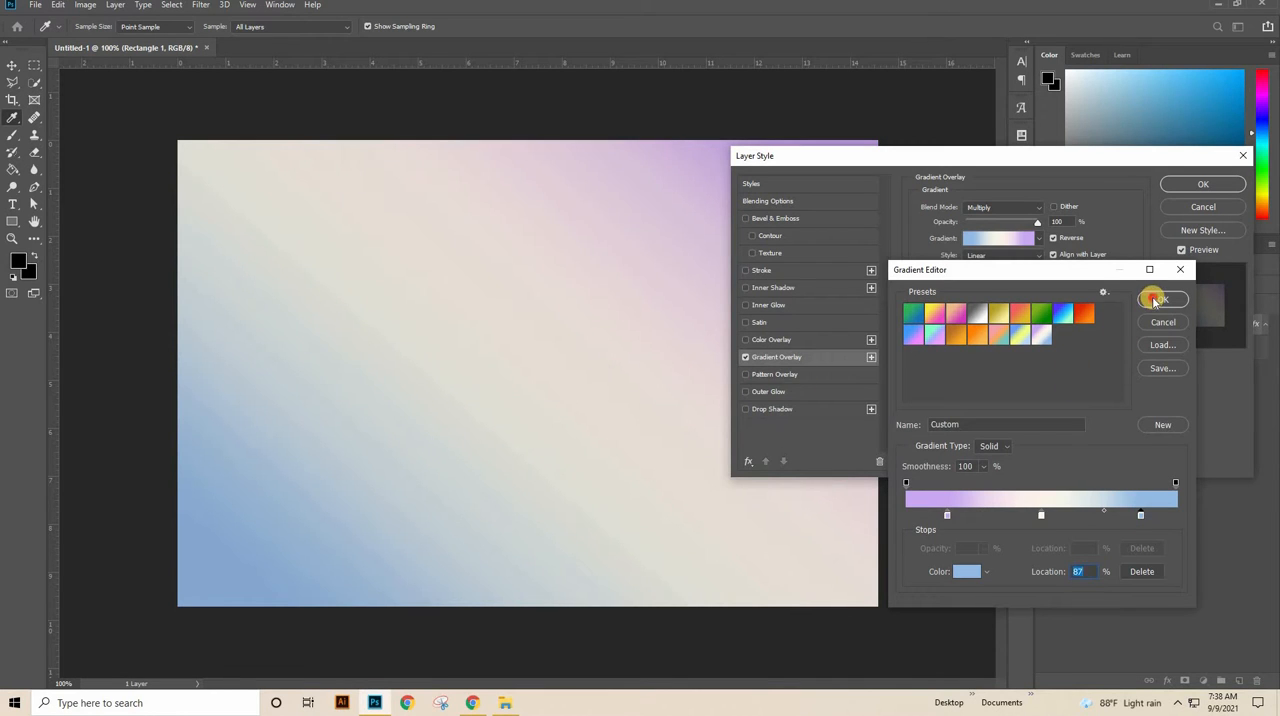
{"action": "left_click", "coordinate": [1155, 300]}
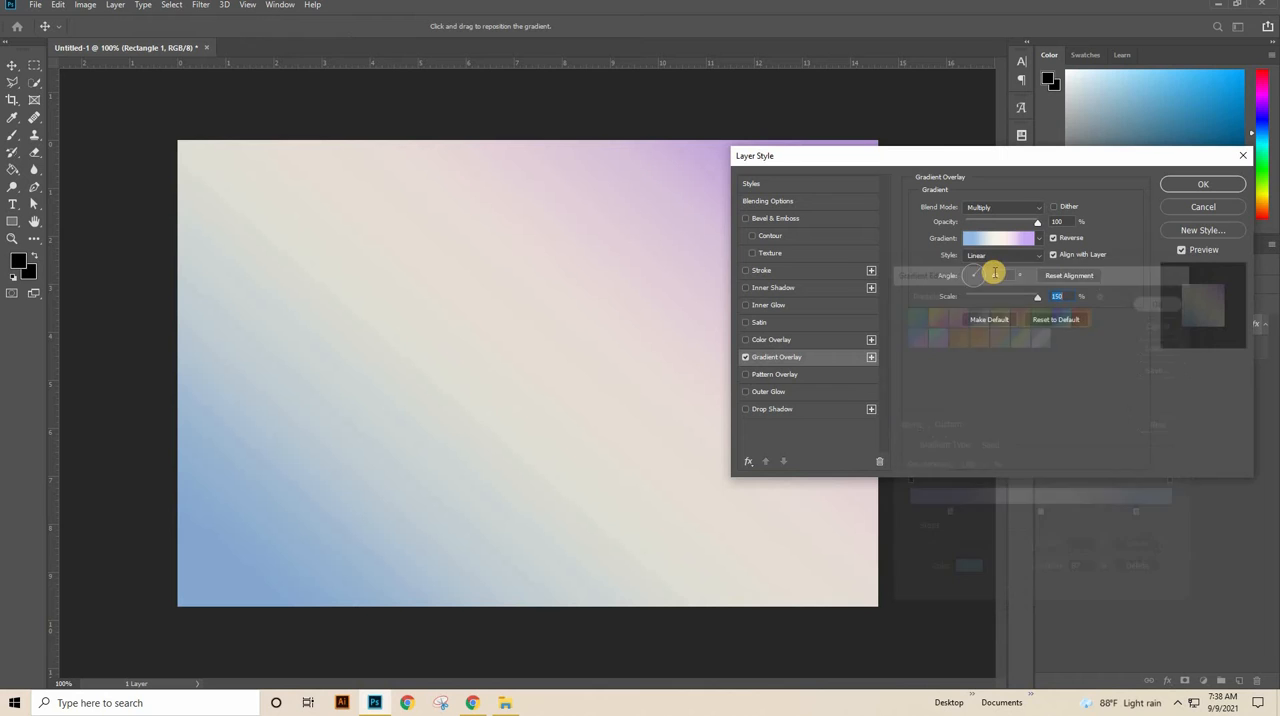
{"action": "left_click", "coordinate": [1187, 187]}
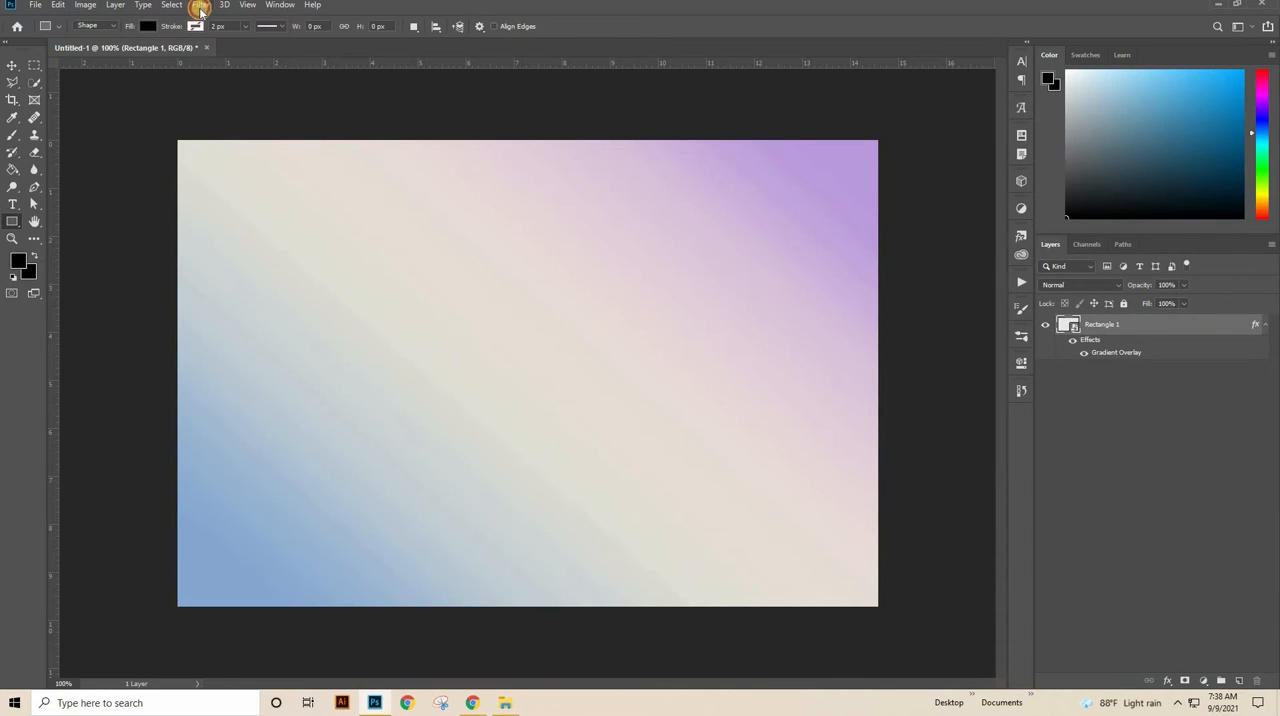
Step: Apply the Texturizer filter to the rectangle layer with Sandstone texture, scaling 115%, relief 4 and light from Top
{"action": "left_click", "coordinate": [201, 7]}
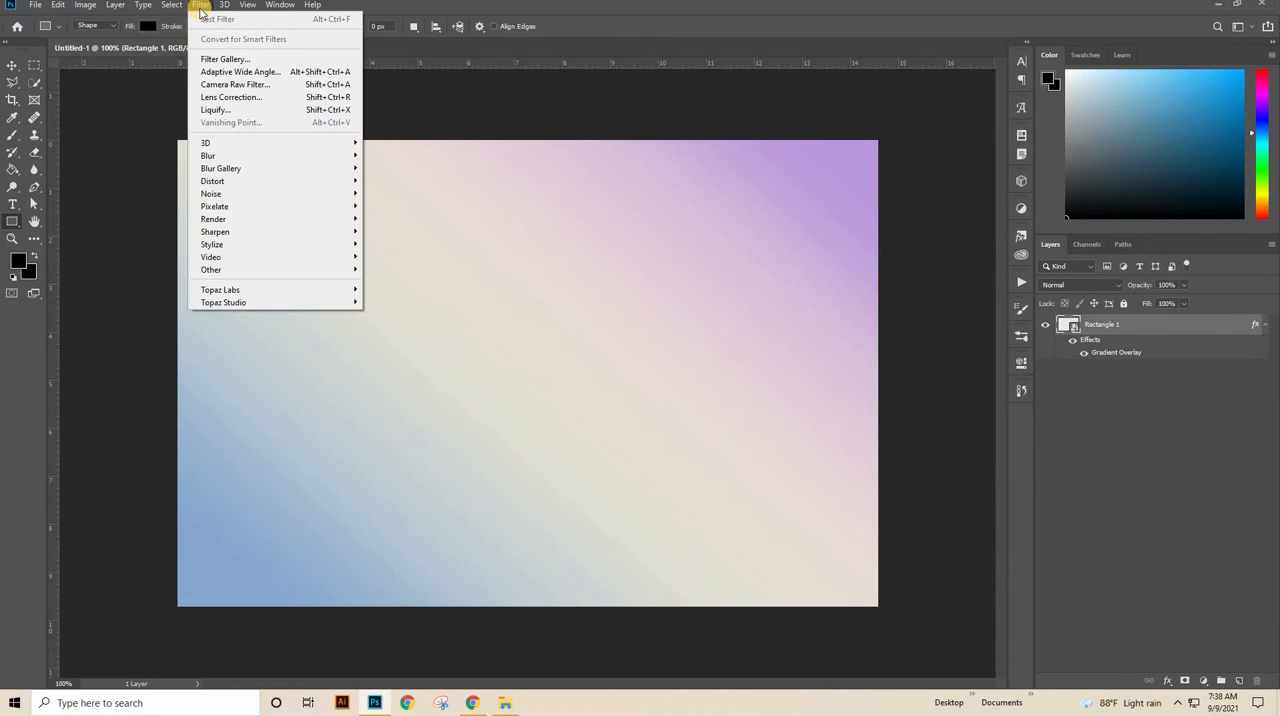
{"action": "left_click", "coordinate": [264, 59]}
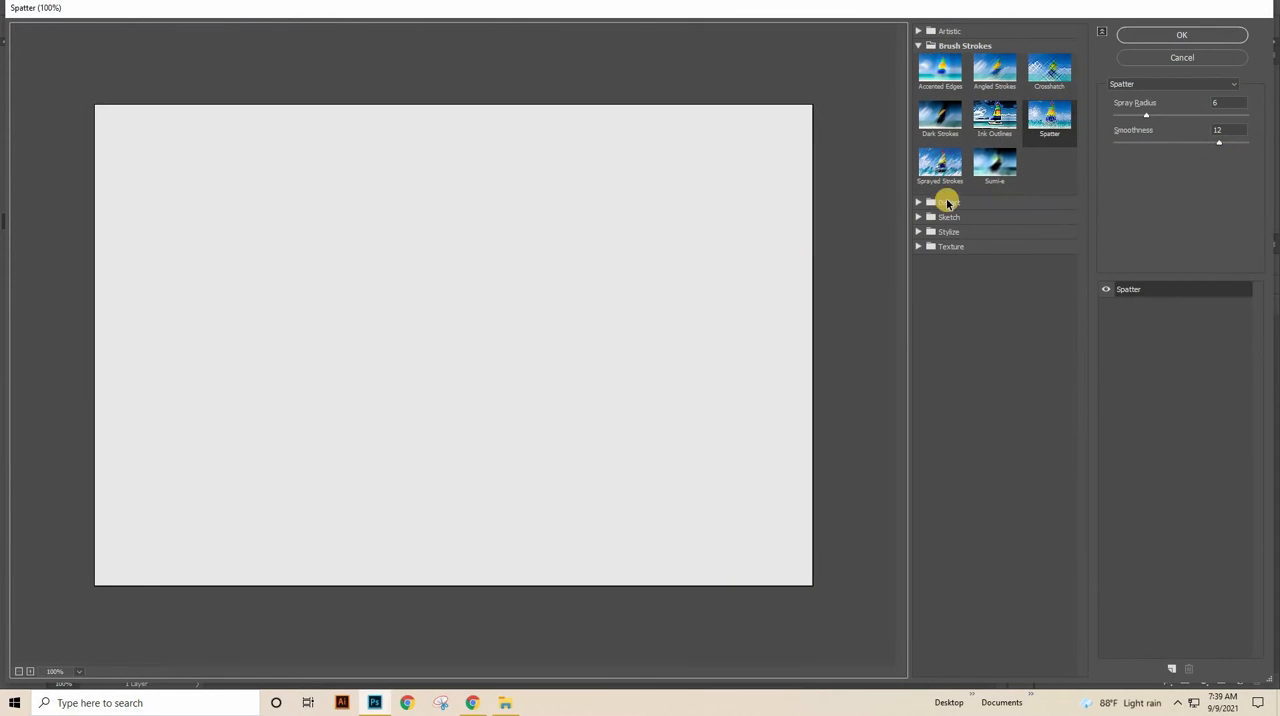
{"action": "left_click", "coordinate": [989, 246]}
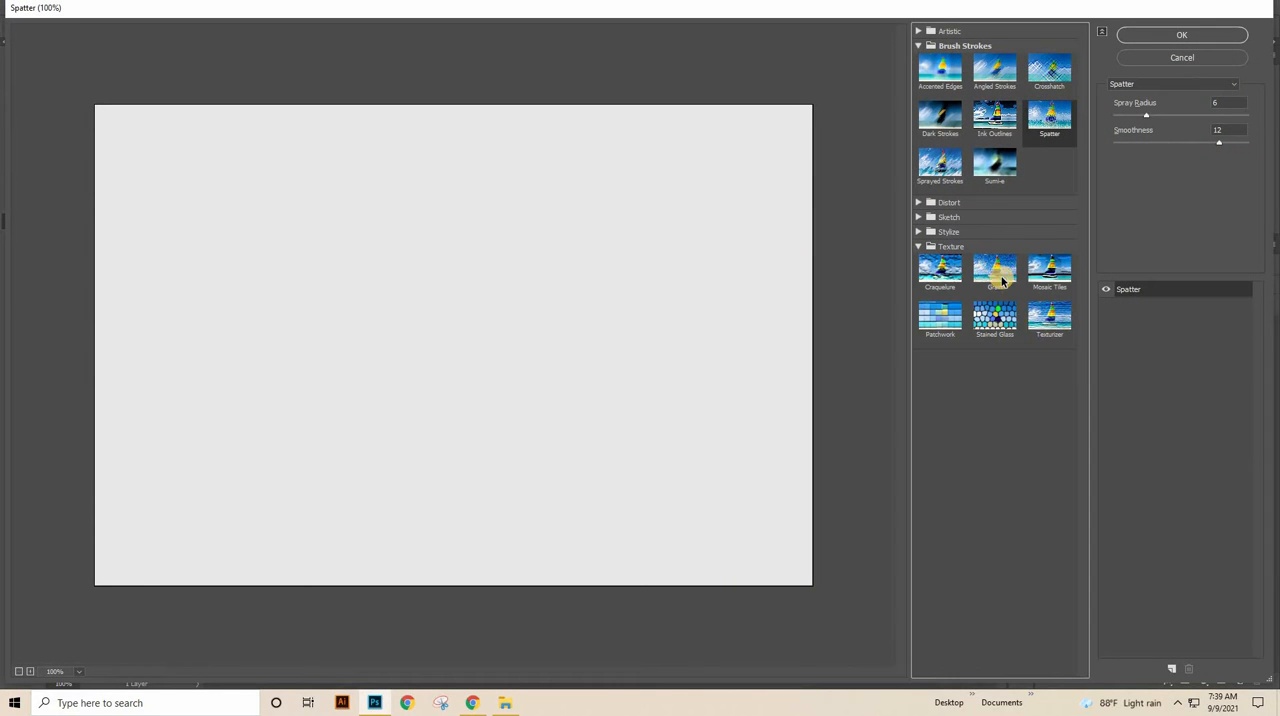
{"action": "left_click", "coordinate": [1049, 316]}
{"action": "left_click", "coordinate": [1217, 105]}
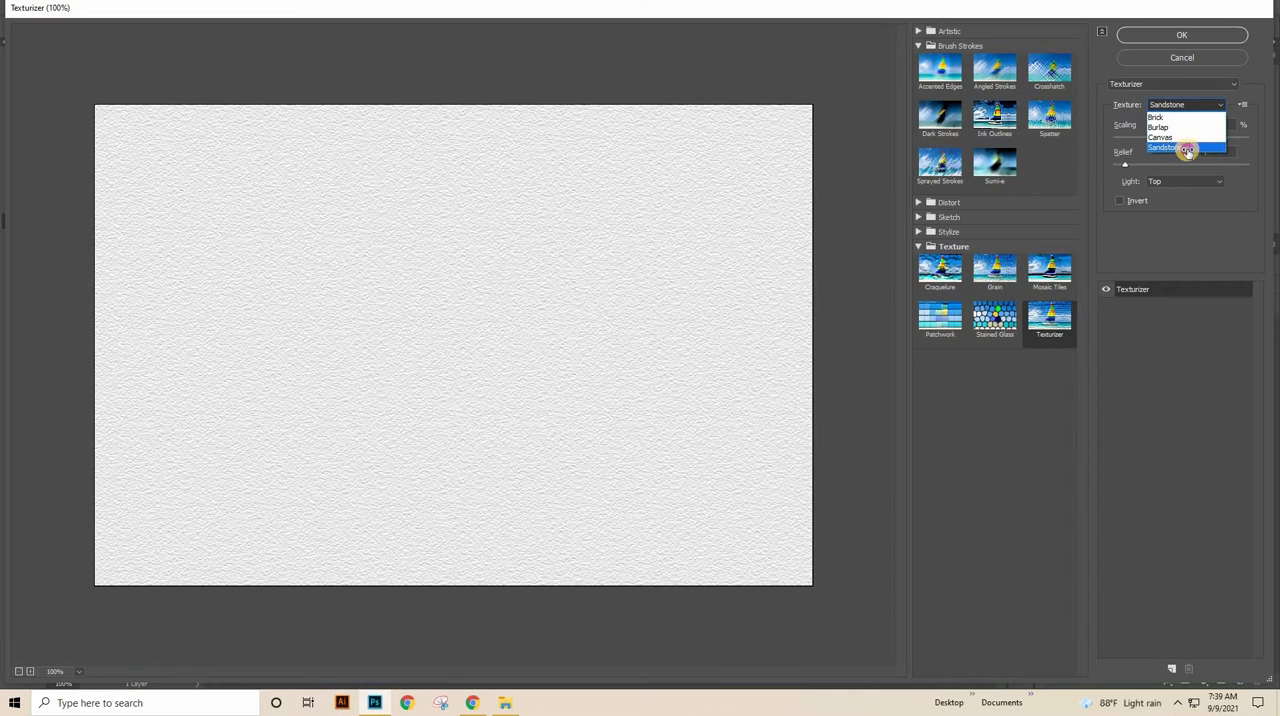
{"action": "left_click", "coordinate": [1176, 148]}
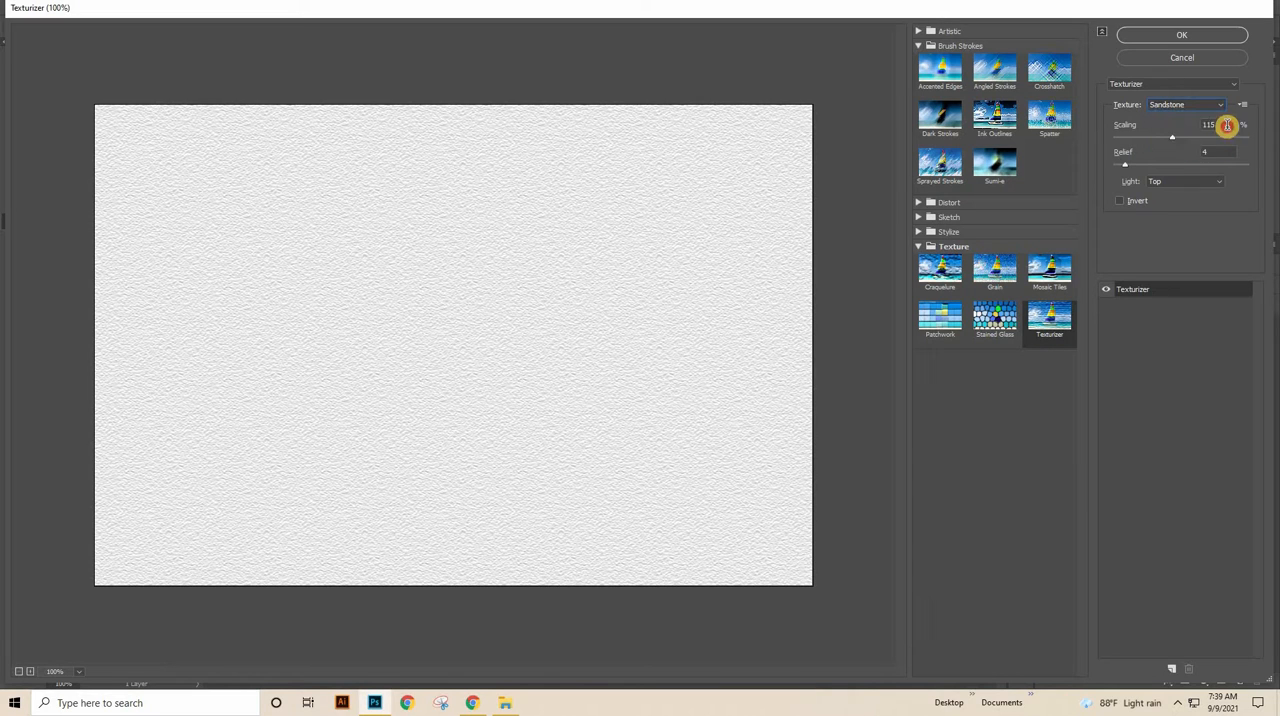
{"action": "left_click", "coordinate": [1183, 181]}
{"action": "left_click", "coordinate": [1162, 237]}
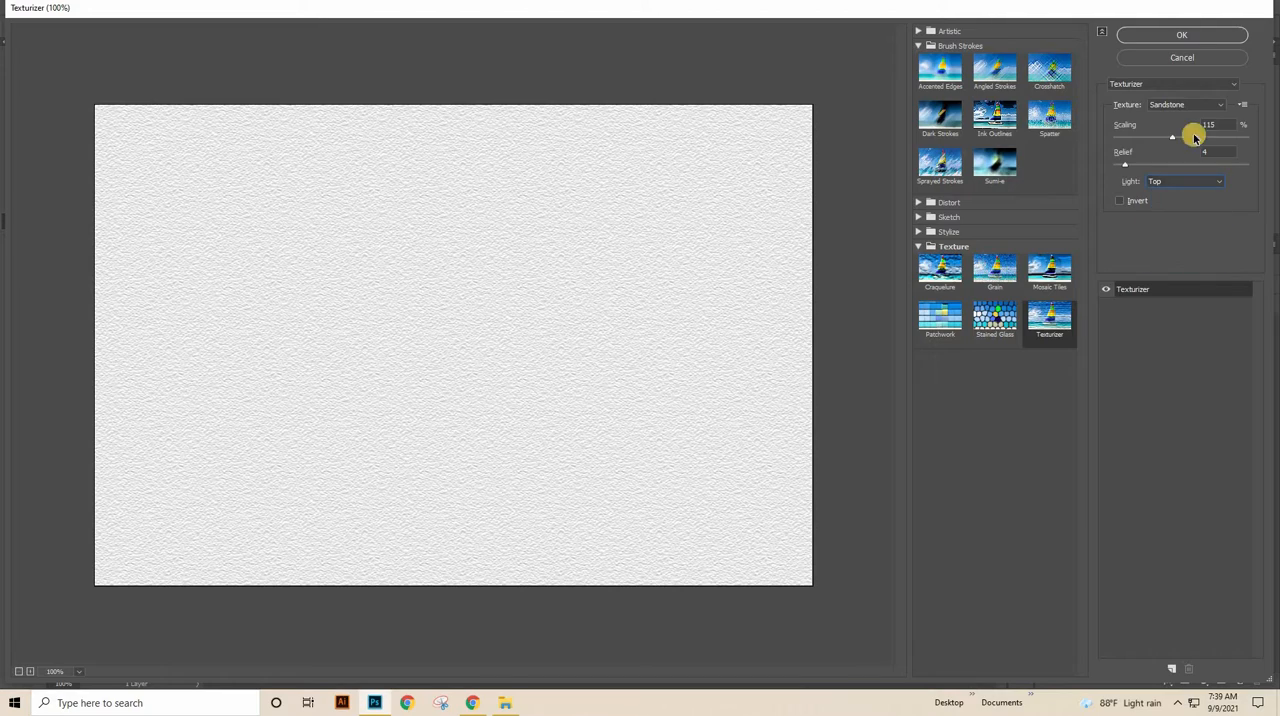
{"action": "left_click", "coordinate": [1194, 35]}
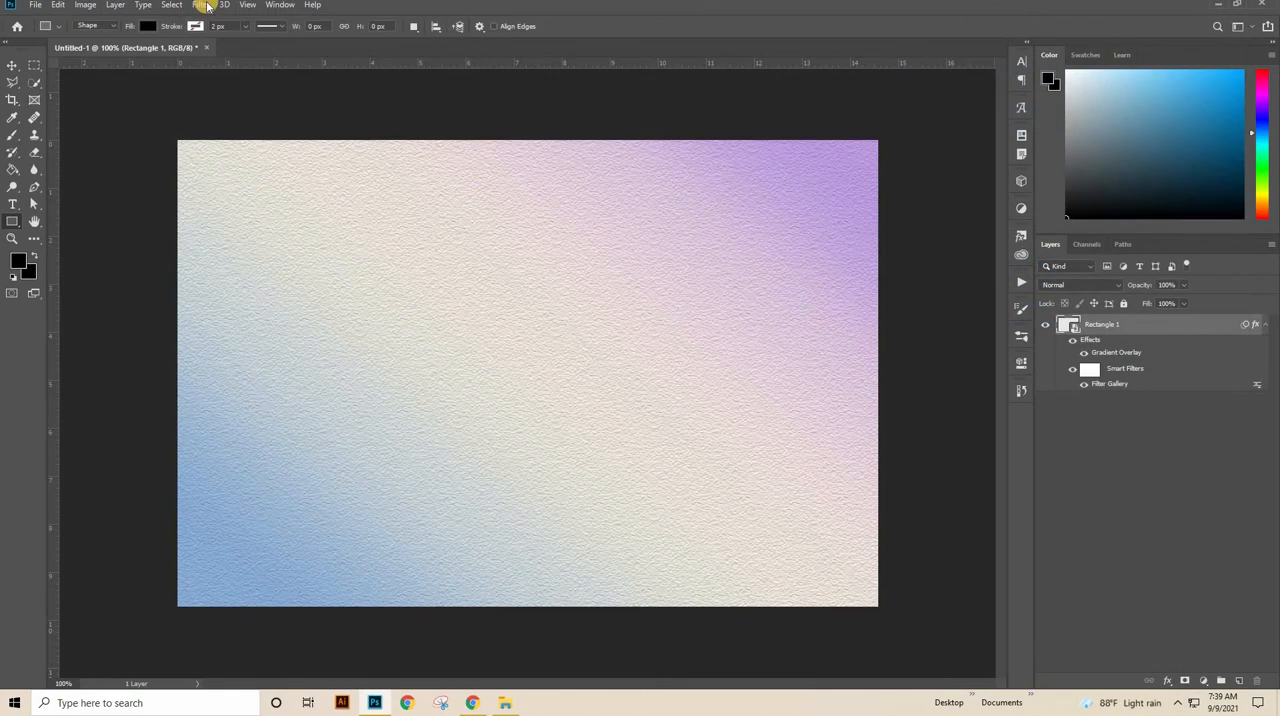
Step: Add the Spatter filter to the rectangle layer with spray radius 6 and smoothness 12
{"action": "left_click", "coordinate": [202, 5]}
{"action": "left_click", "coordinate": [228, 61]}
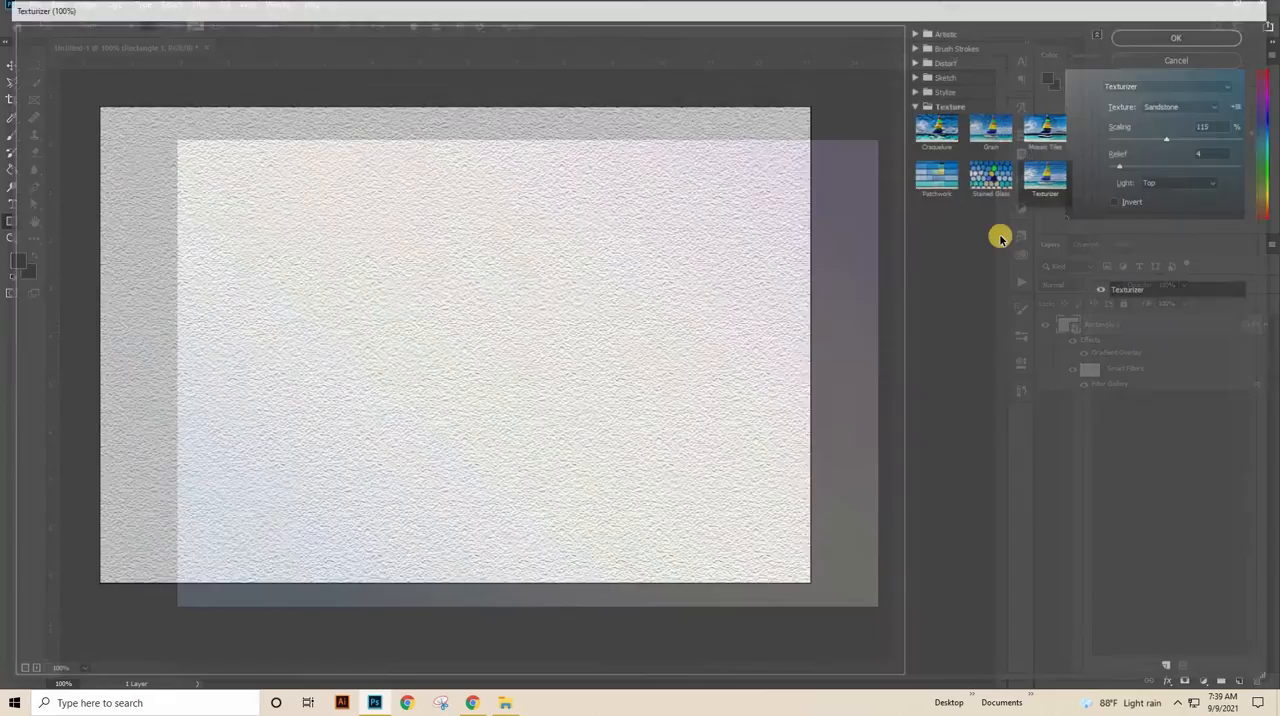
{"action": "left_click", "coordinate": [917, 46]}
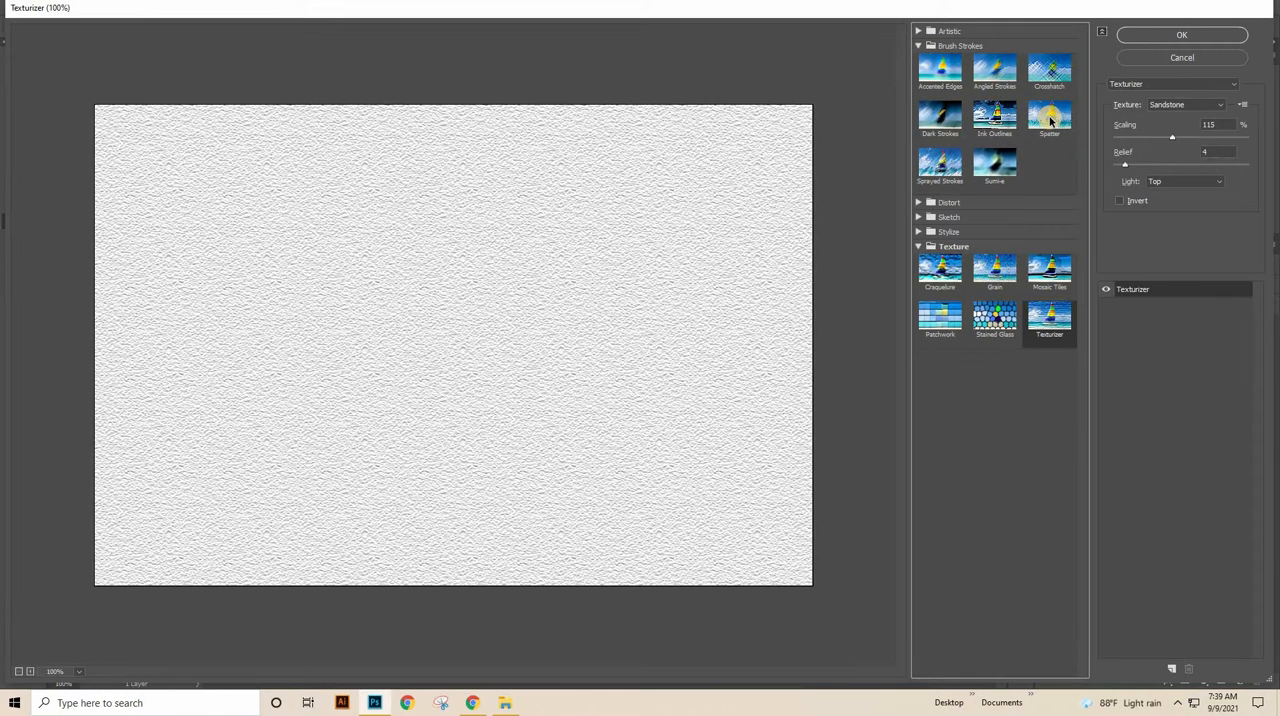
{"action": "left_click", "coordinate": [1049, 118]}
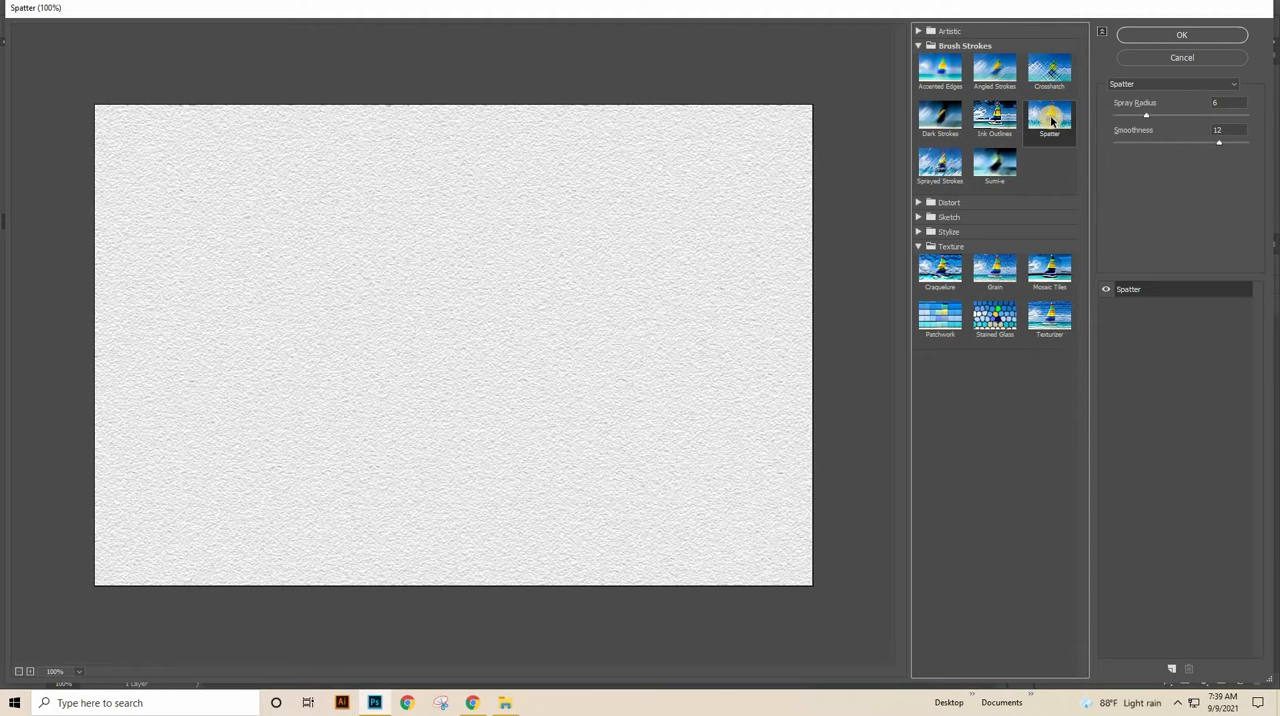
{"action": "left_click", "coordinate": [1229, 131]}
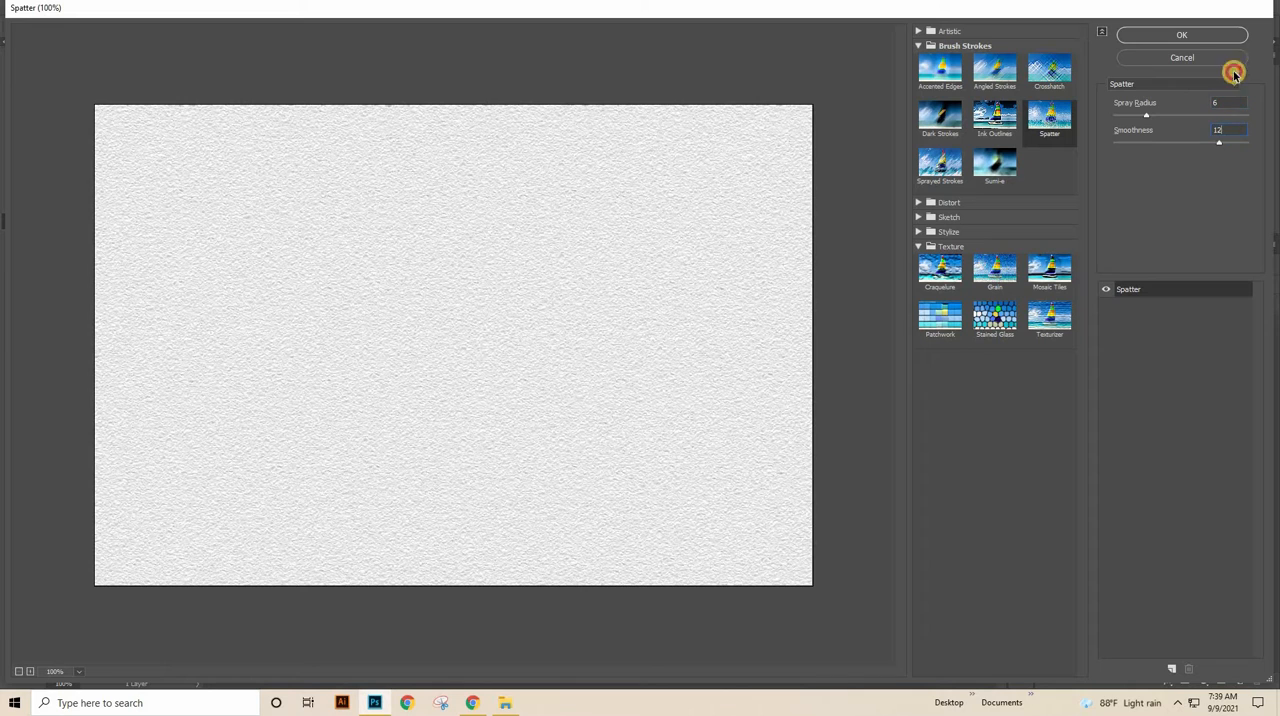
{"action": "left_click", "coordinate": [1199, 43]}
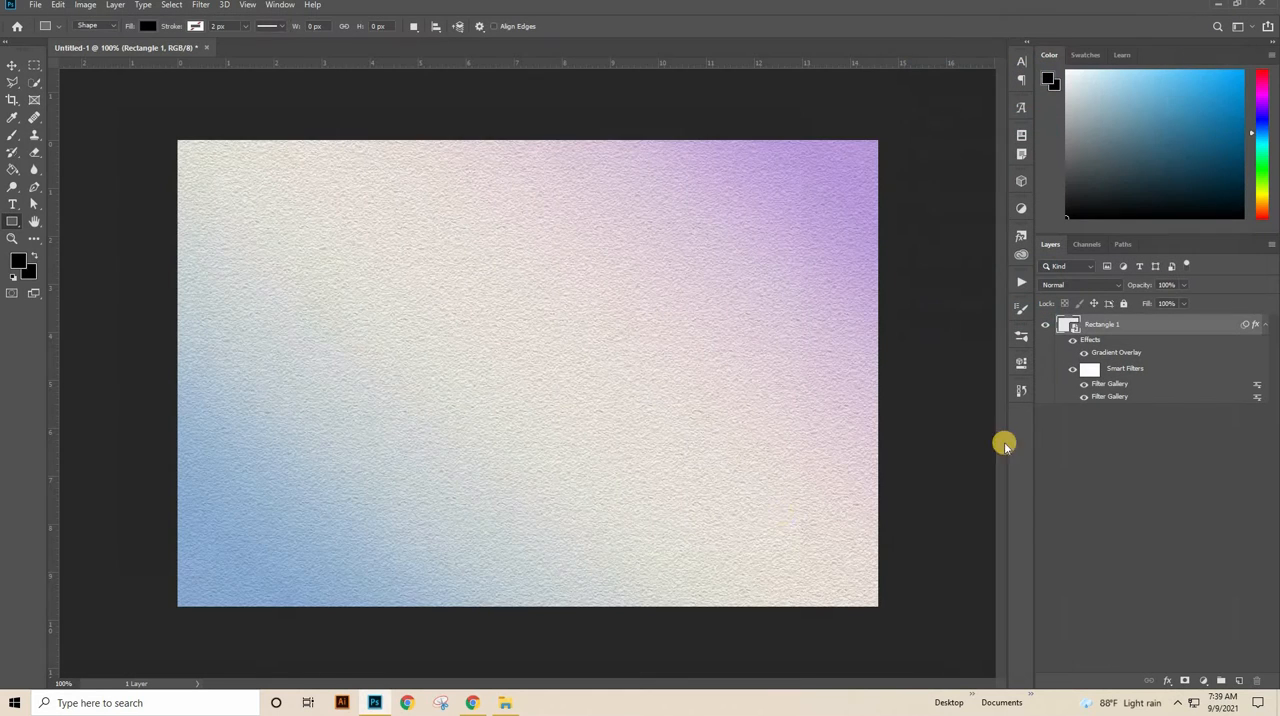
{"action": "left_click", "coordinate": [35, 4]}
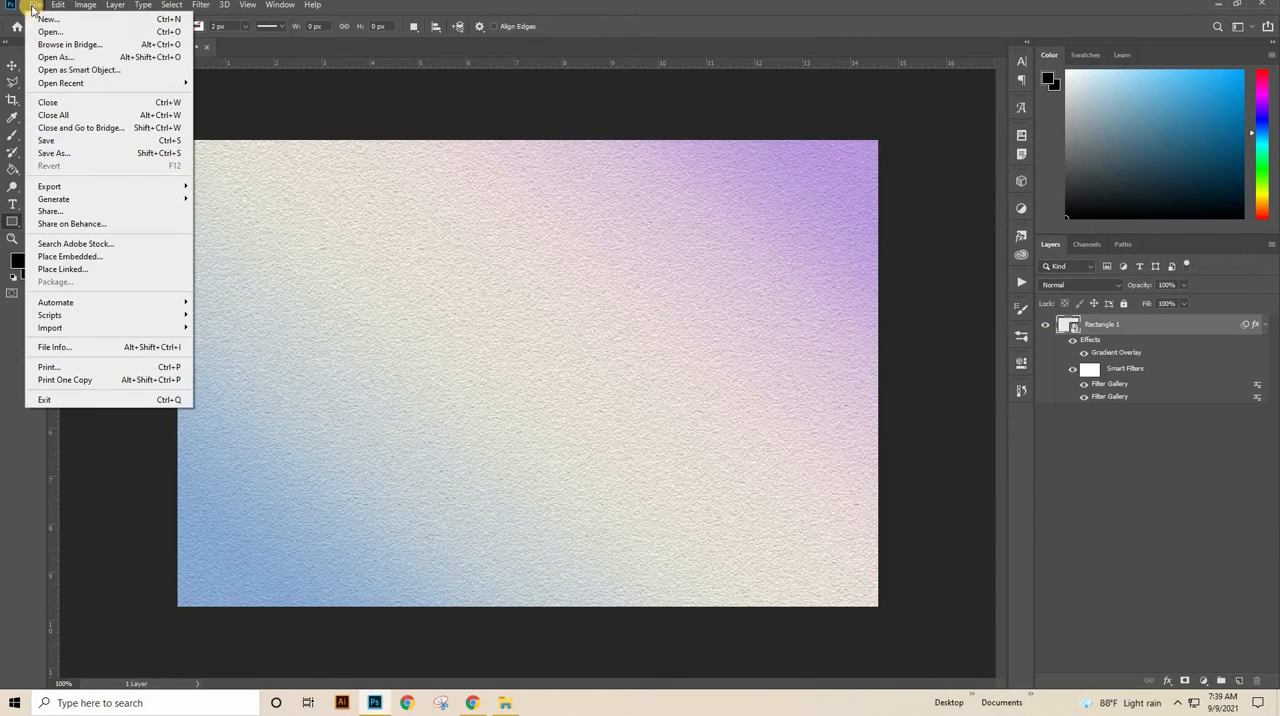
{"action": "left_click", "coordinate": [63, 271]}
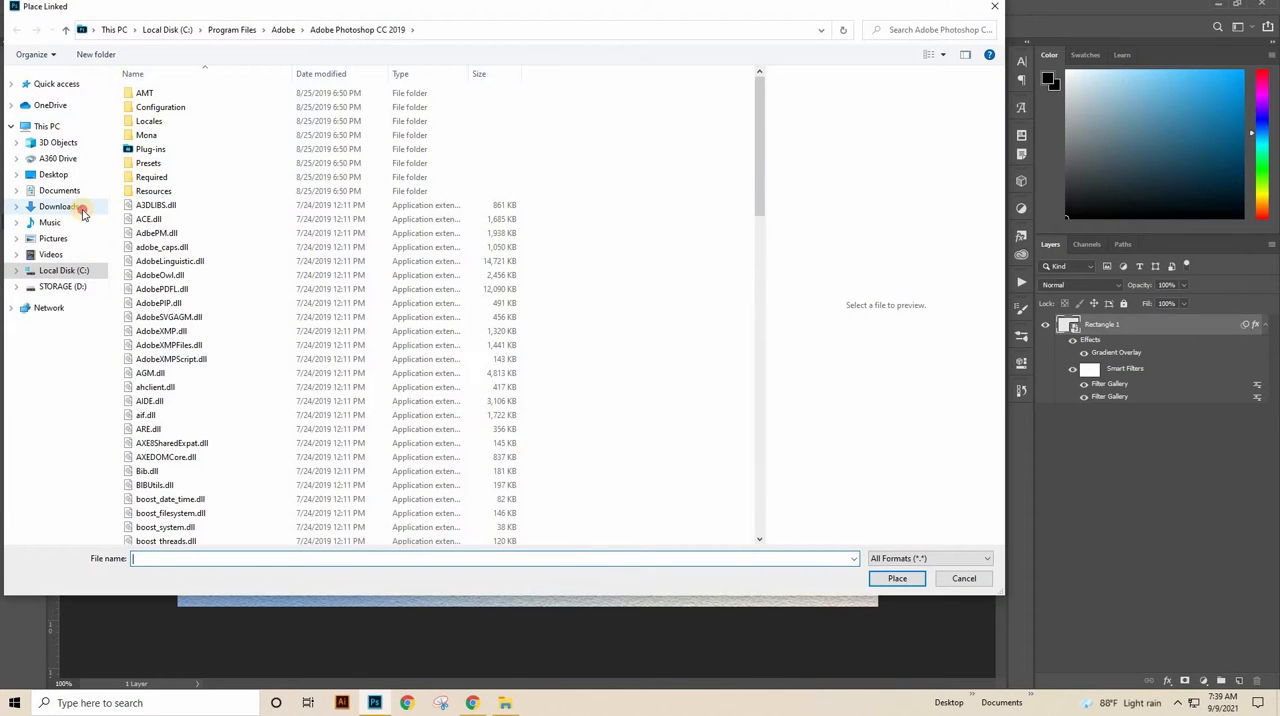
{"action": "left_click", "coordinate": [82, 210]}
{"action": "double_click", "coordinate": [146, 120]}
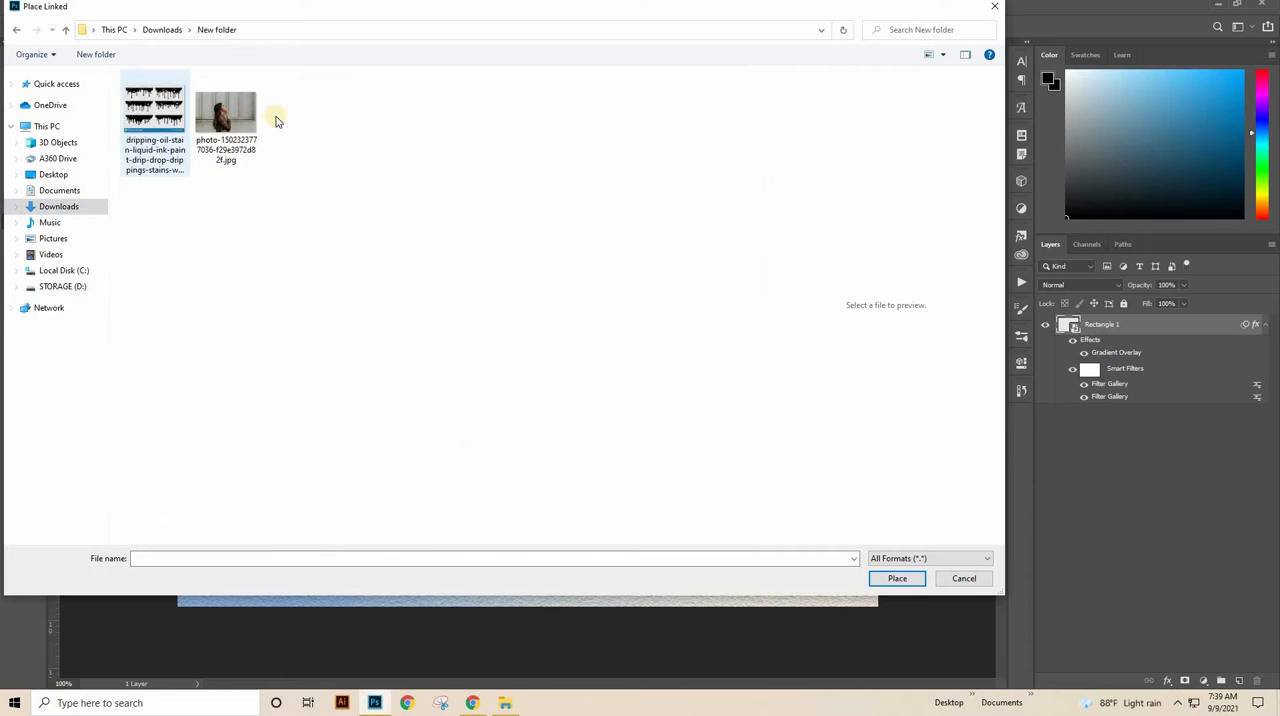
{"action": "left_click", "coordinate": [228, 113]}
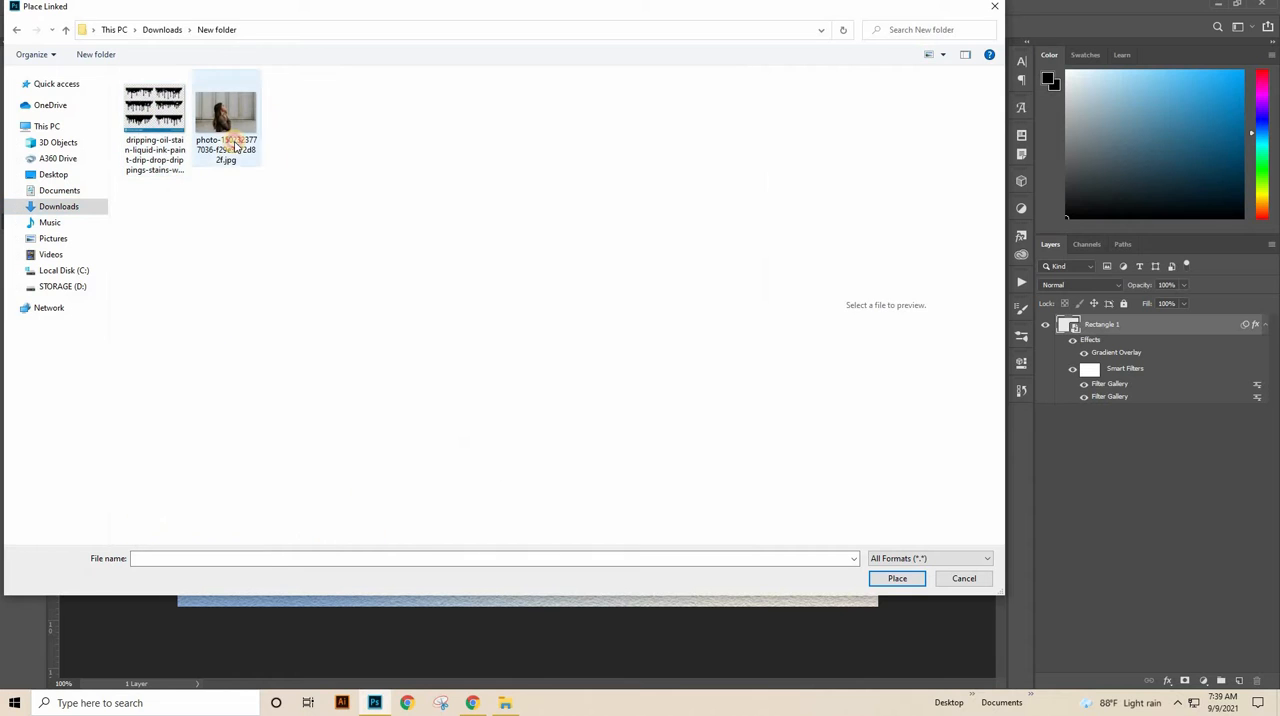
{"action": "left_click", "coordinate": [897, 579]}
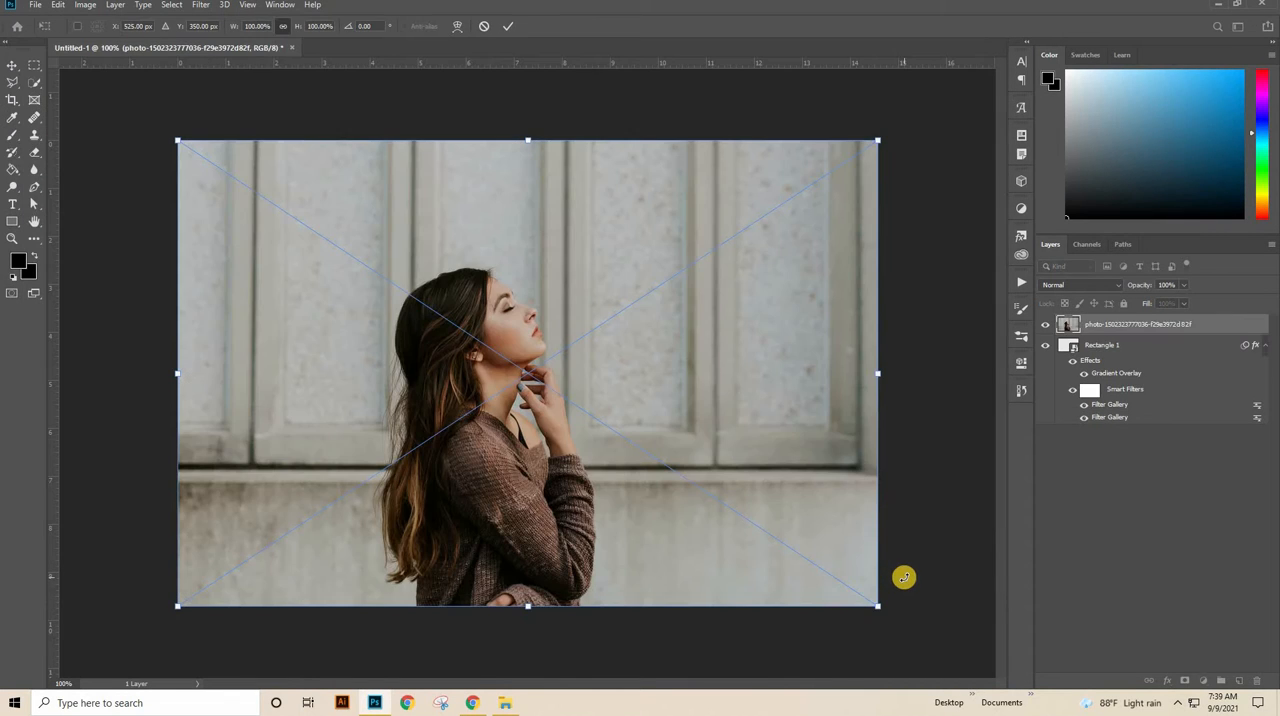
Step: Commit the placed photo and convert its layer to a Smart Object
{"action": "left_click", "coordinate": [1125, 327]}
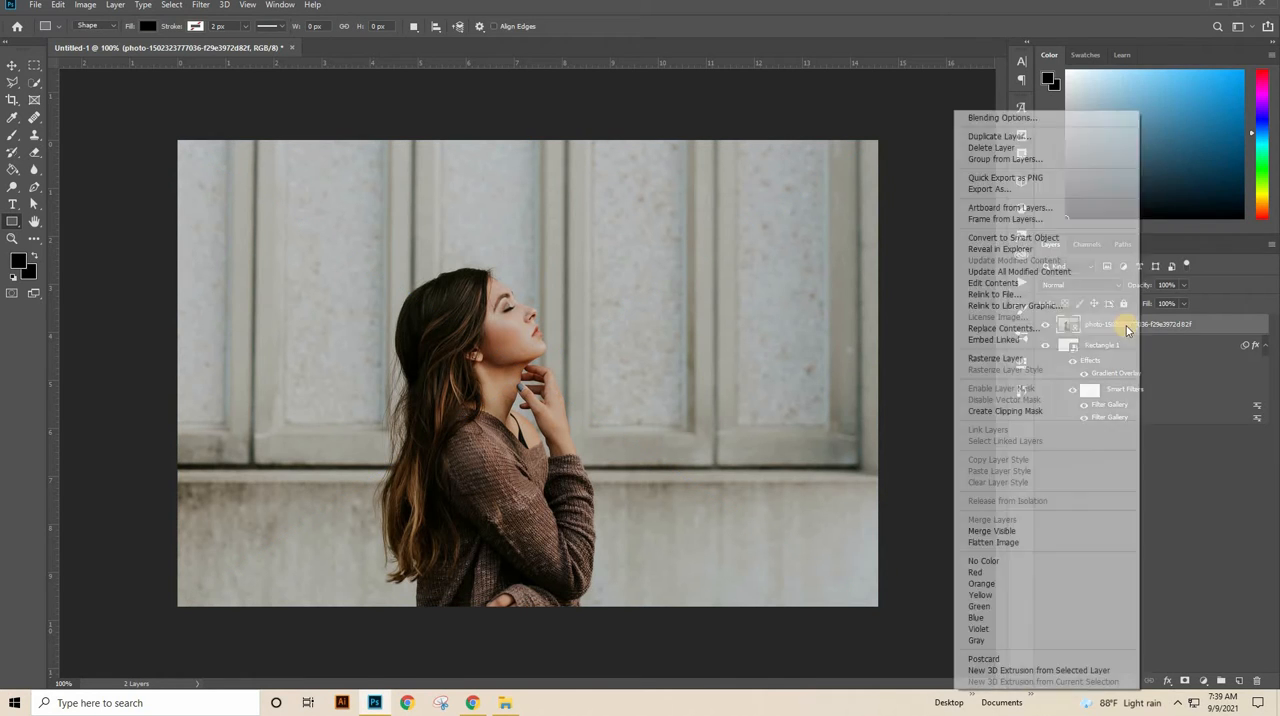
{"action": "right_click", "coordinate": [1137, 324]}
{"action": "left_click", "coordinate": [1049, 238]}
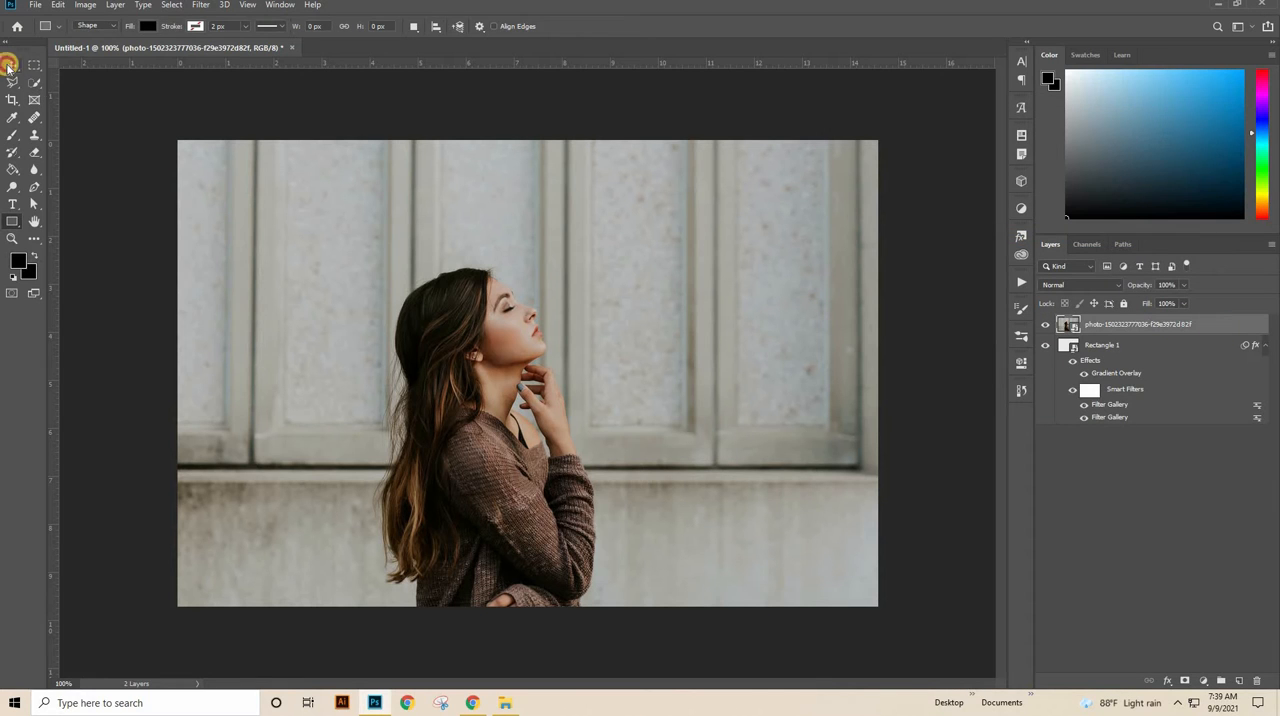
Step: Scale the photo down proportionally about its center to about 96% and apply the transform
{"action": "key", "text": "ctrl+t"}
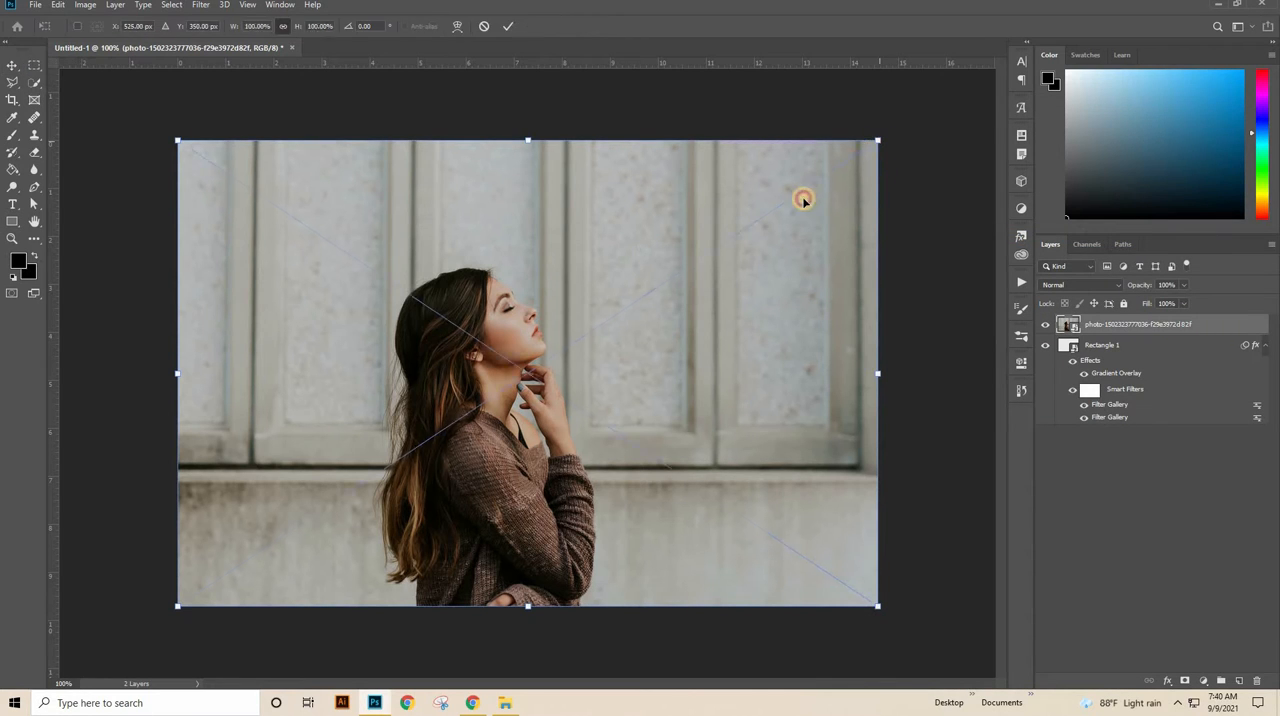
{"action": "left_click_drag", "start_coordinate": [803, 200], "coordinate": [705, 244]}
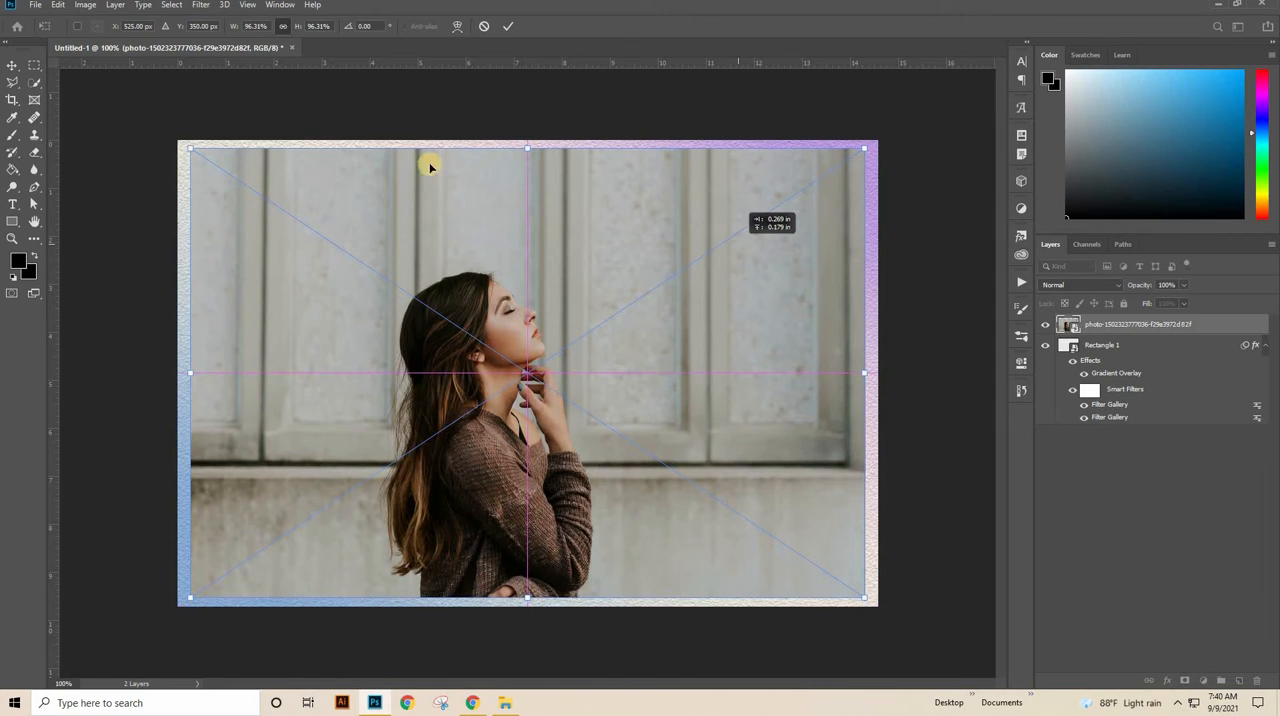
{"action": "left_click", "coordinate": [512, 28]}
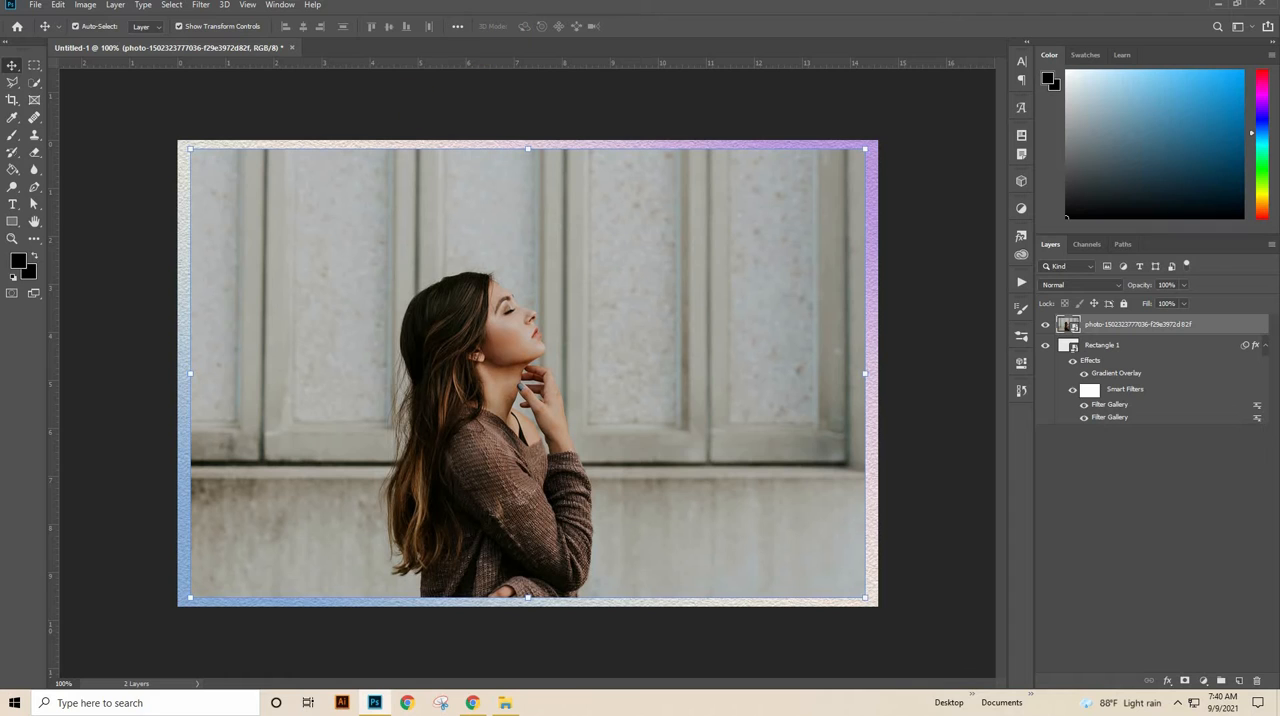
Step: Select the woman in the photo using Select Subject with the Quick Selection tool
{"action": "left_click_drag", "start_coordinate": [31, 82], "coordinate": [110, 85]}
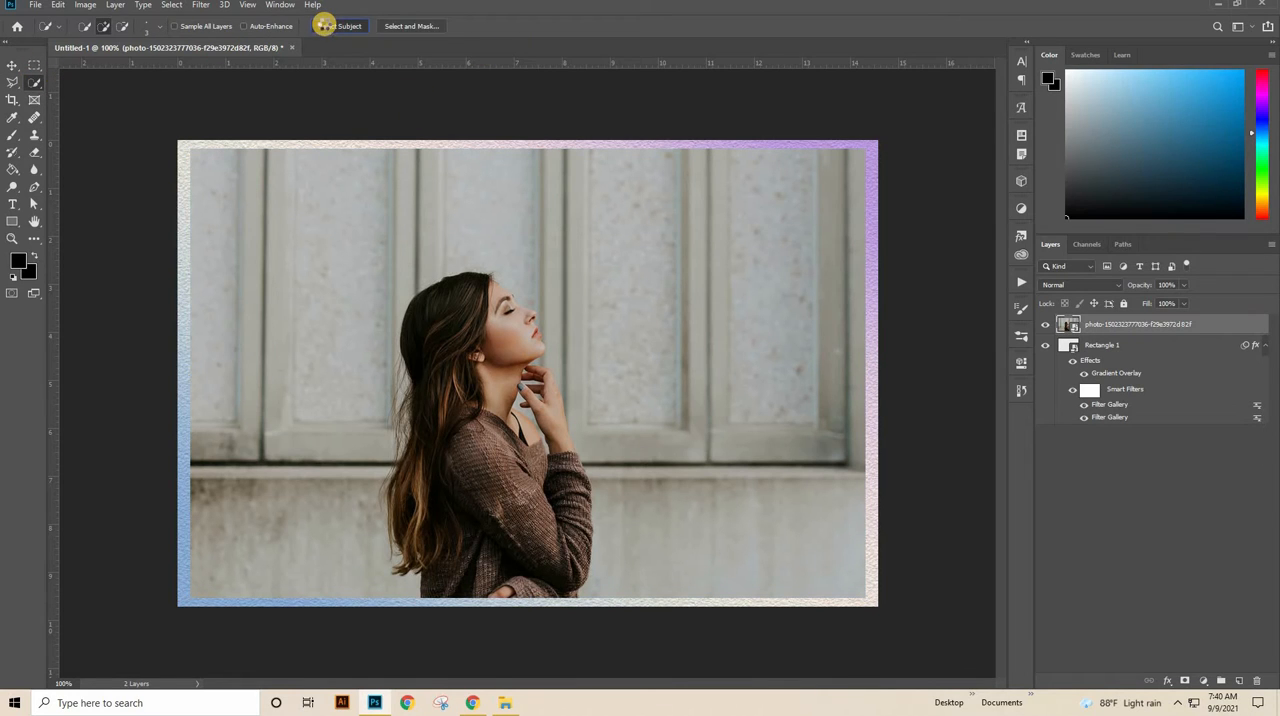
{"action": "left_click_drag", "start_coordinate": [494, 410], "coordinate": [559, 414]}
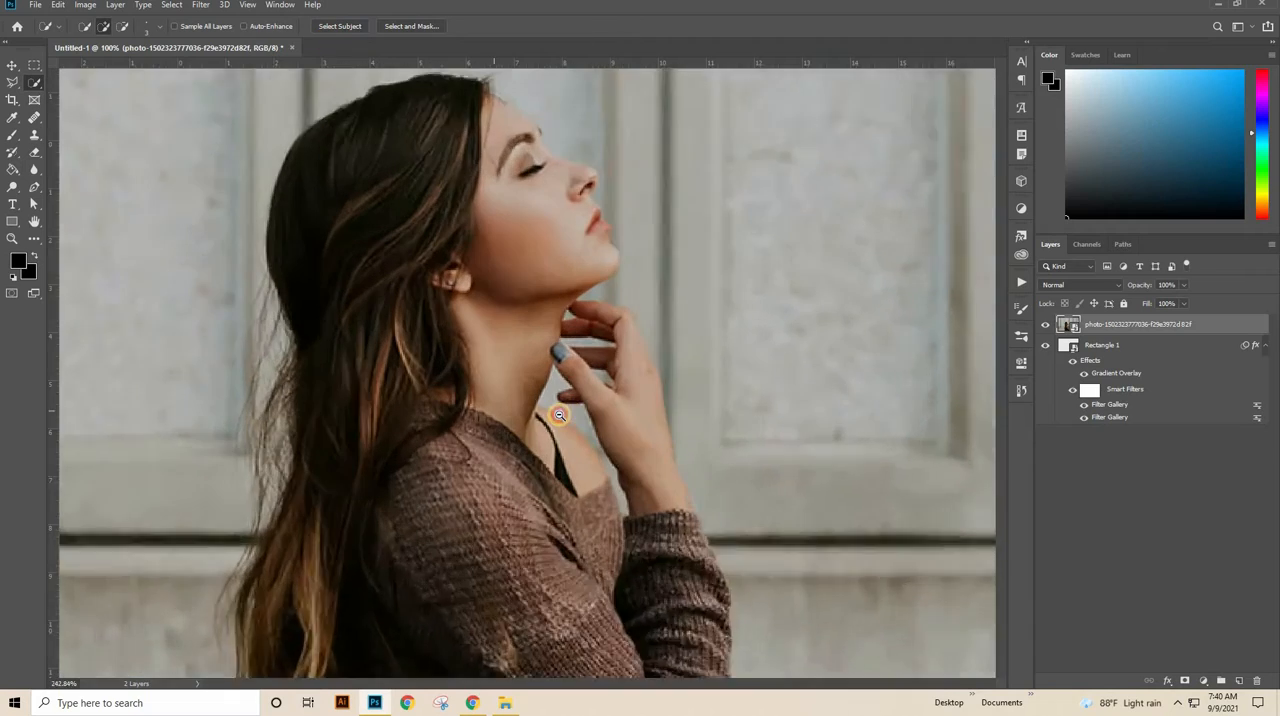
{"action": "left_click_drag", "start_coordinate": [337, 446], "coordinate": [576, 399]}
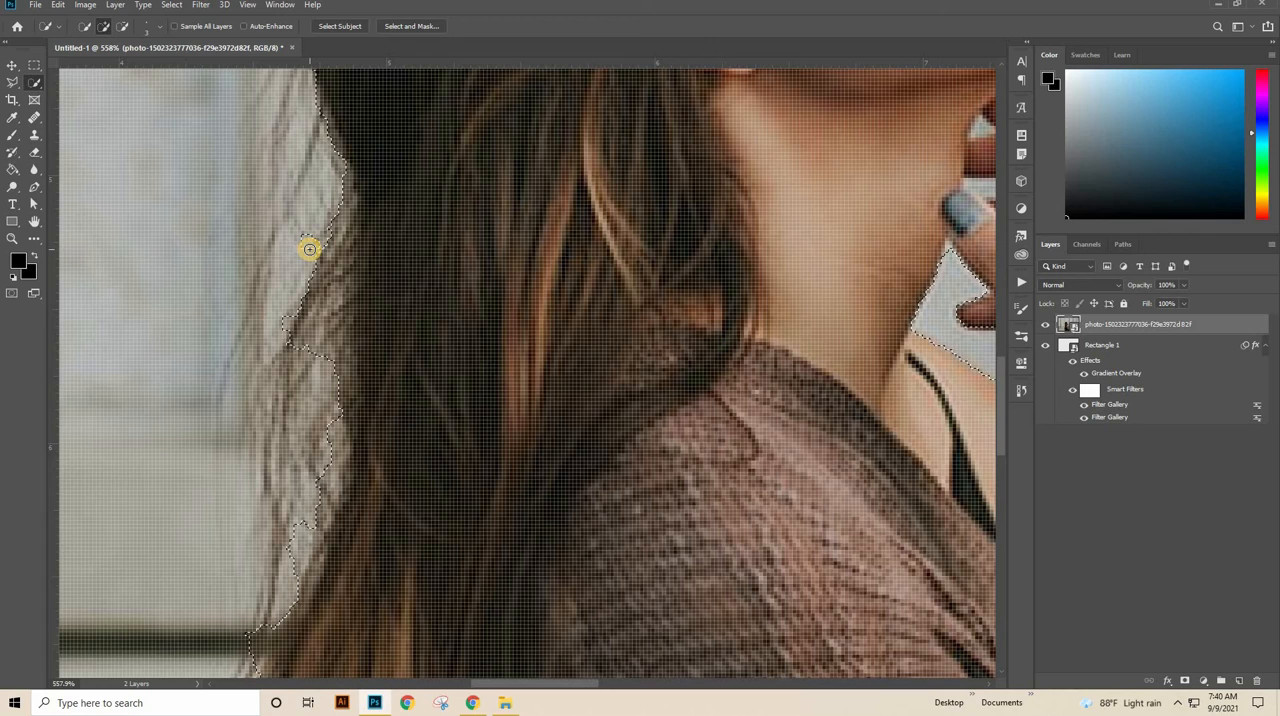
Step: Refine the Quick Selection edge along the hair strands behind the woman's neck
{"action": "left_click_drag", "start_coordinate": [310, 249], "coordinate": [335, 332]}
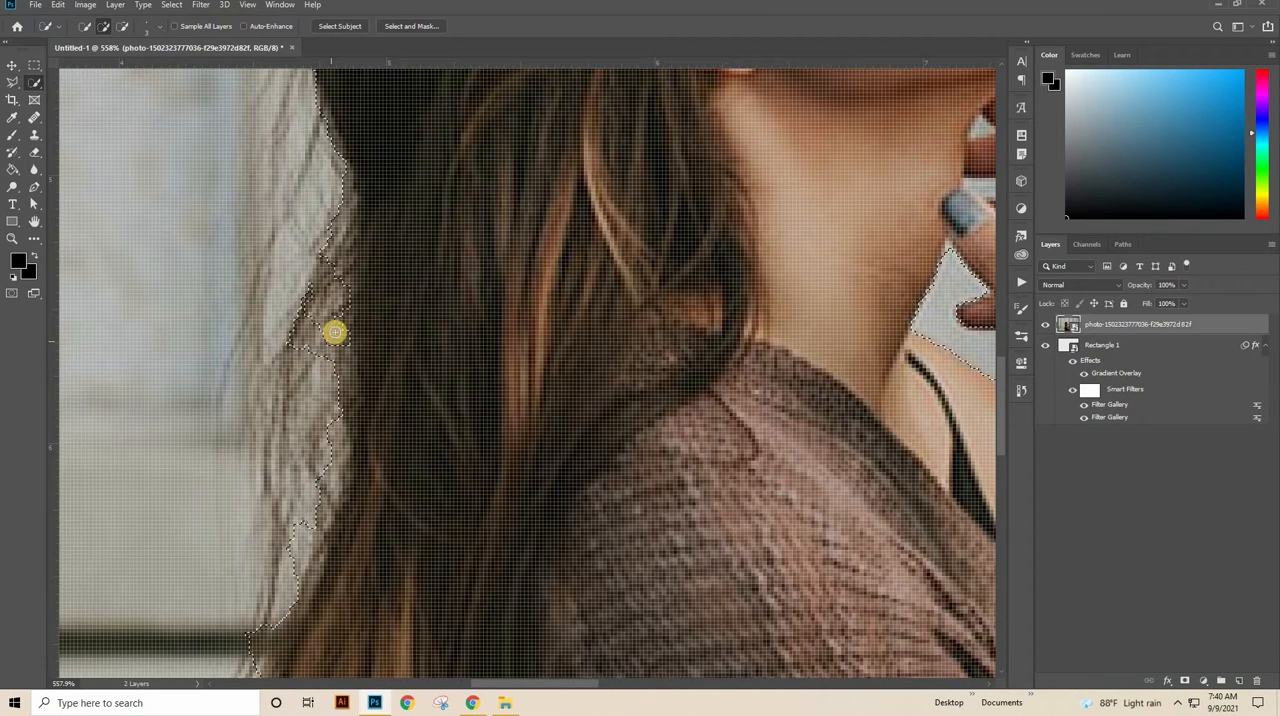
{"action": "left_click_drag", "start_coordinate": [311, 283], "coordinate": [289, 340]}
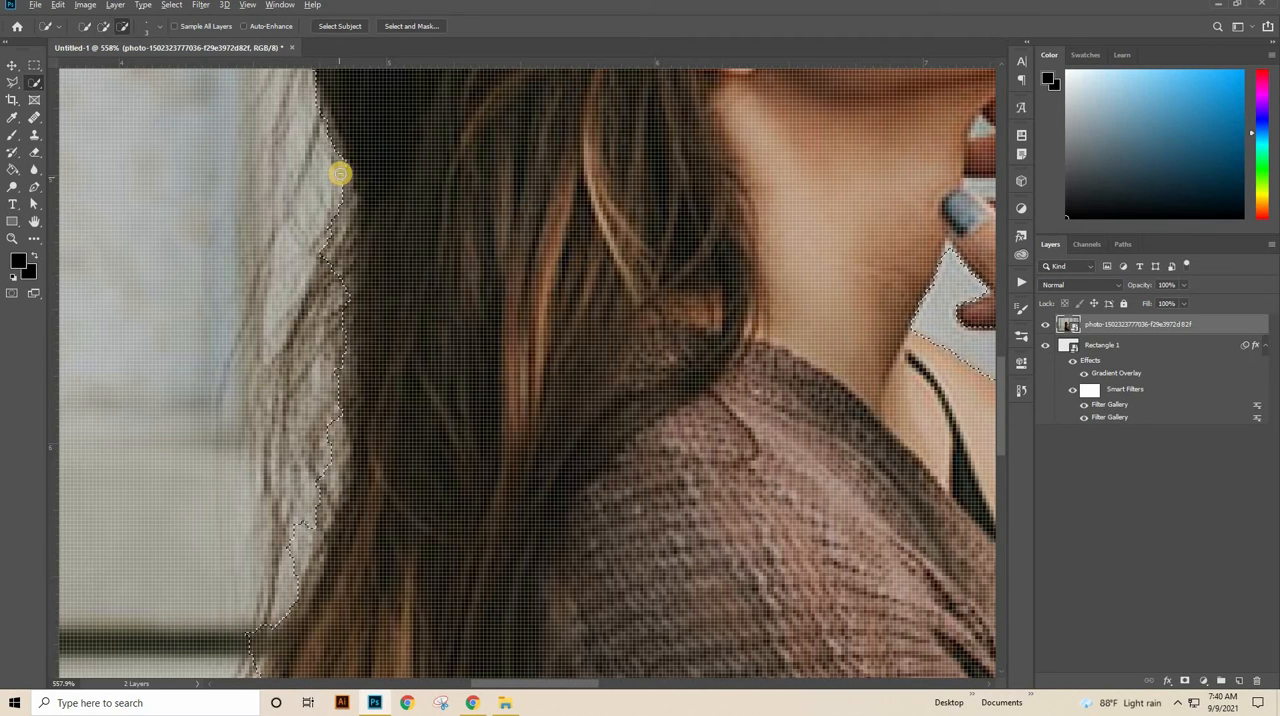
{"action": "left_click_drag", "start_coordinate": [340, 174], "coordinate": [340, 183]}
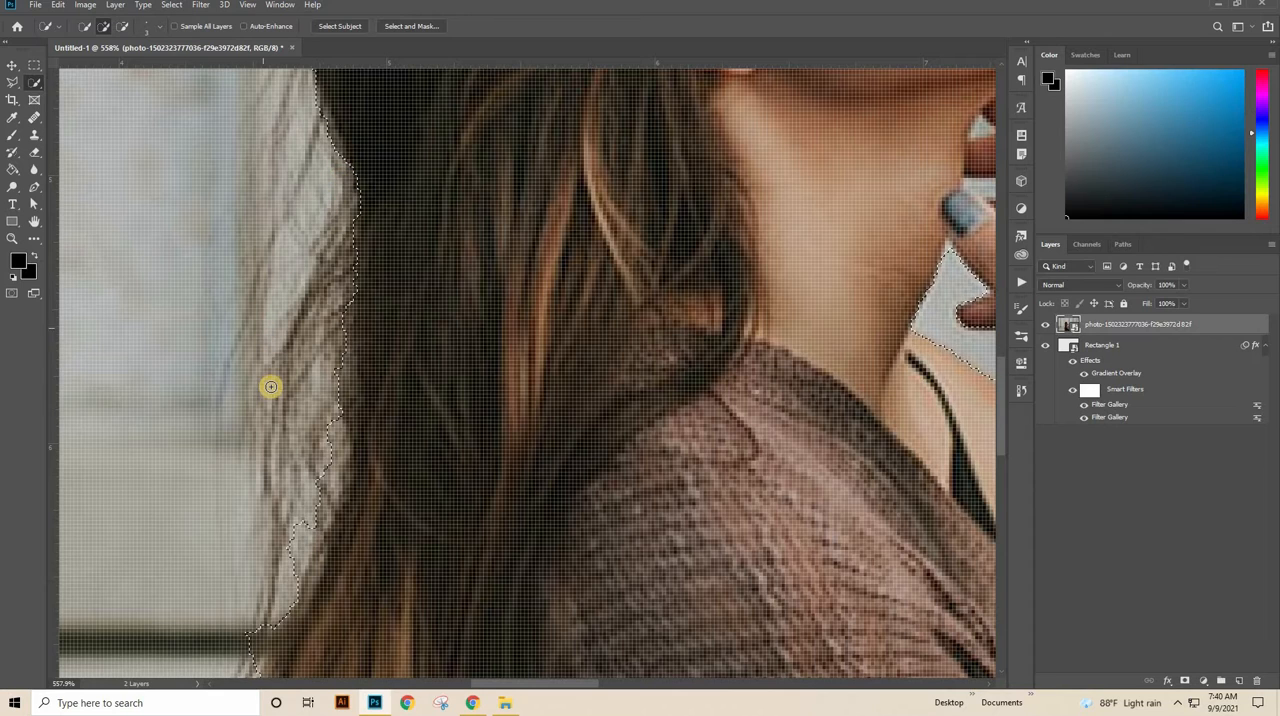
Step: Refine the selection edge down the lower back of the hair, beside and below the dark wall line
{"action": "left_click_drag", "start_coordinate": [458, 529], "coordinate": [530, 359]}
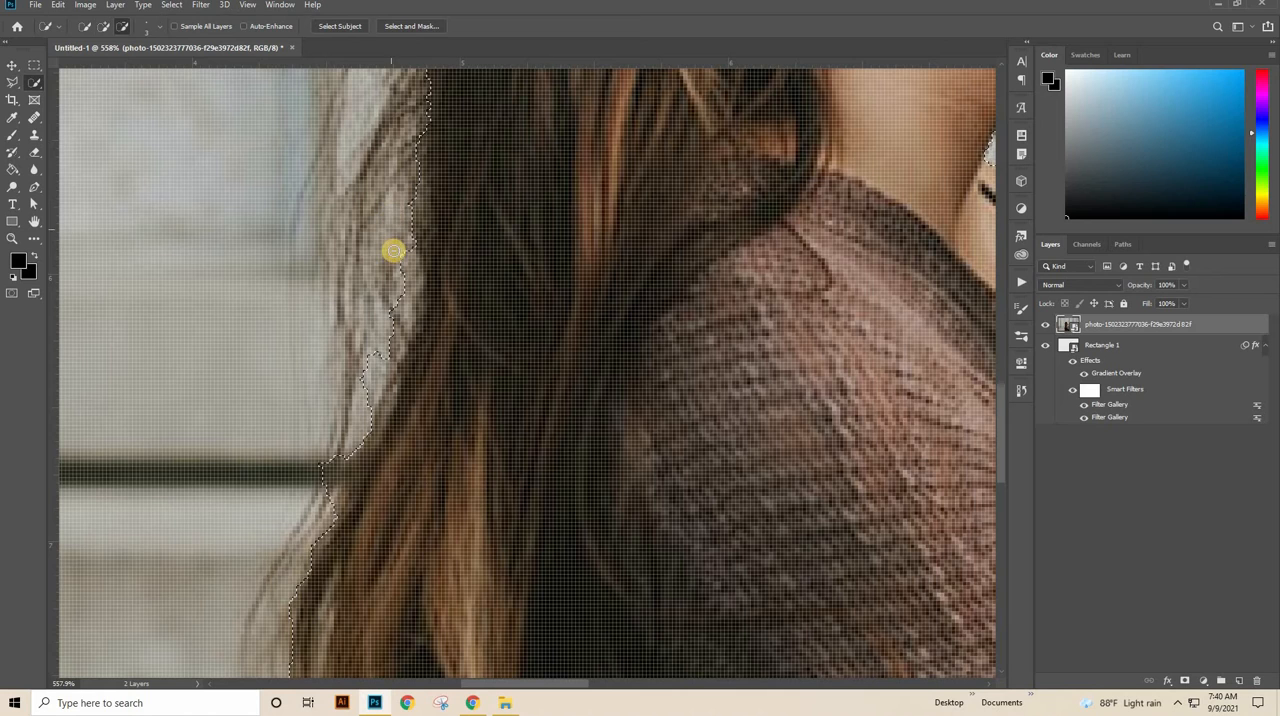
{"action": "mouse_move", "coordinate": [393, 250]}
{"action": "left_mouse_down"}
{"action": "mouse_move", "coordinate": [383, 309]}
{"action": "mouse_move", "coordinate": [403, 348]}
{"action": "mouse_move", "coordinate": [399, 320]}
{"action": "mouse_move", "coordinate": [337, 497]}
{"action": "left_mouse_up"}
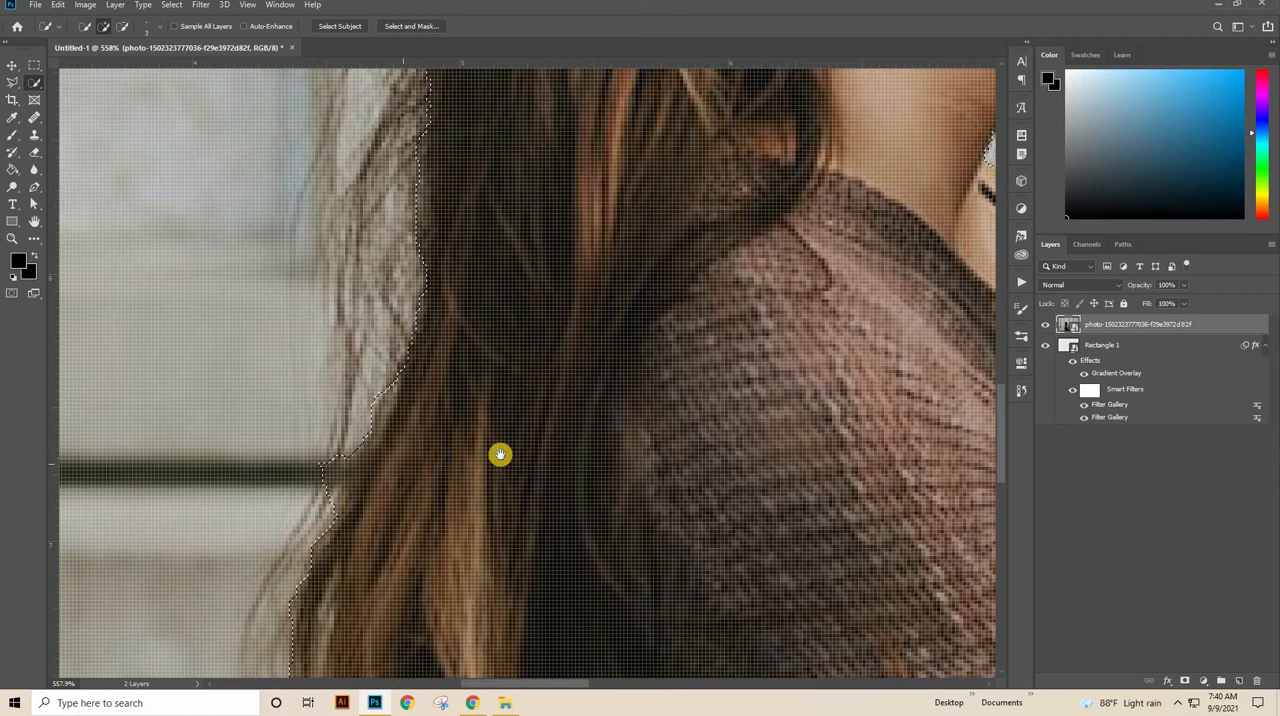
{"action": "left_click_drag", "start_coordinate": [500, 455], "coordinate": [575, 310]}
{"action": "mouse_move", "coordinate": [441, 300]}
{"action": "left_mouse_down"}
{"action": "mouse_move", "coordinate": [449, 246]}
{"action": "mouse_move", "coordinate": [465, 246]}
{"action": "mouse_move", "coordinate": [399, 319]}
{"action": "mouse_move", "coordinate": [411, 314]}
{"action": "mouse_move", "coordinate": [397, 349]}
{"action": "left_mouse_up"}
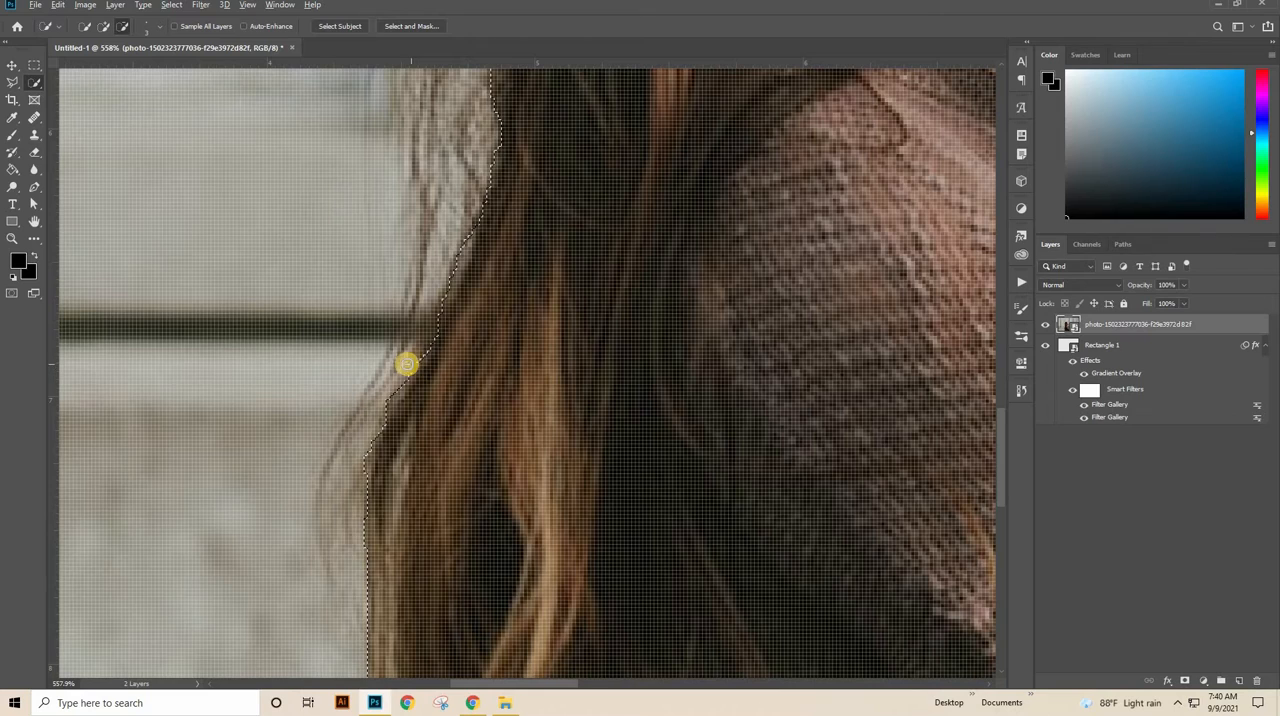
{"action": "left_click_drag", "start_coordinate": [520, 511], "coordinate": [610, 296]}
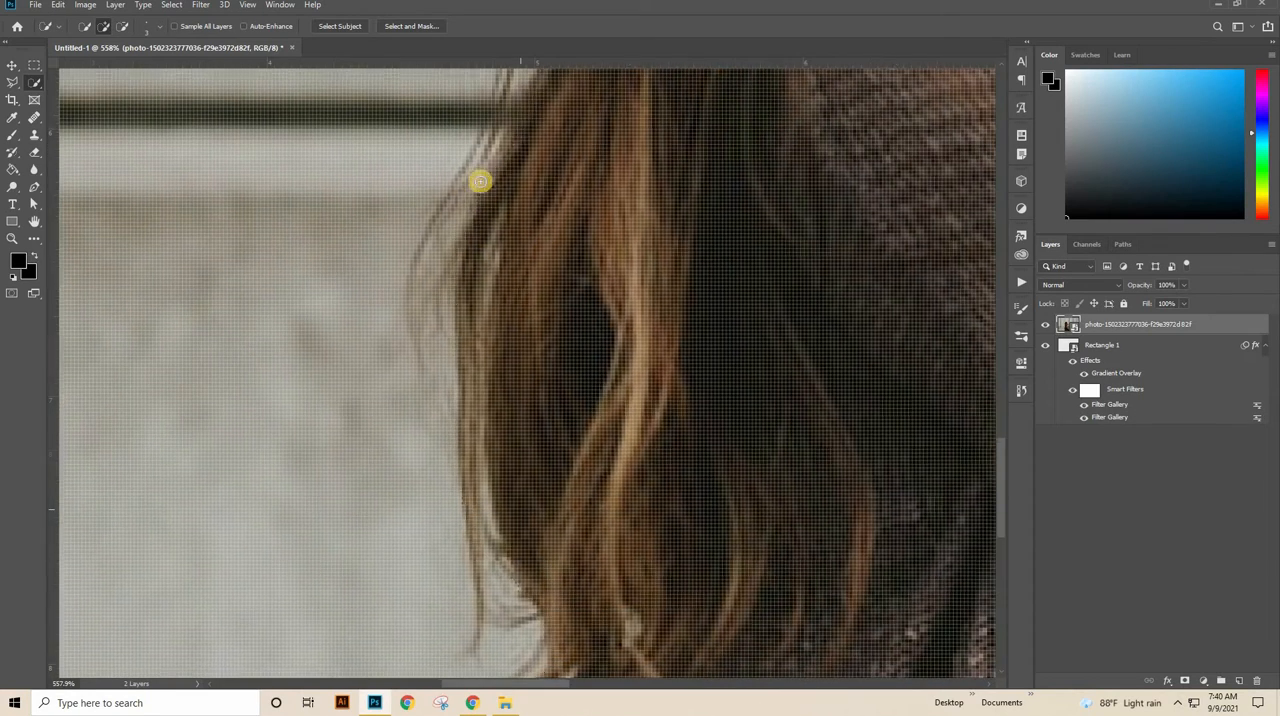
{"action": "mouse_move", "coordinate": [474, 194]}
{"action": "left_mouse_down"}
{"action": "mouse_move", "coordinate": [451, 249]}
{"action": "mouse_move", "coordinate": [449, 314]}
{"action": "mouse_move", "coordinate": [475, 440]}
{"action": "left_mouse_up"}
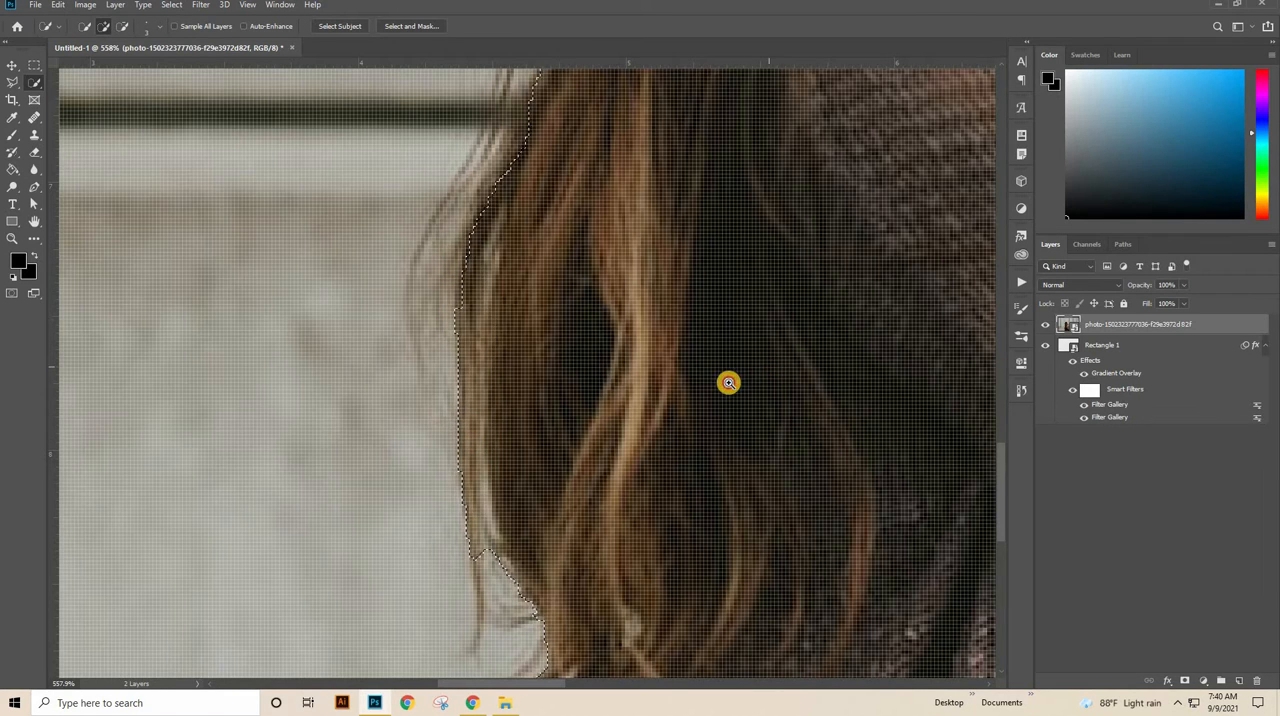
Step: Exclude the background gaps below the chin and between the upper fingers from the woman's selection
{"action": "scroll", "coordinate": [760, 362], "scroll_direction": "down", "scroll_amount": 3}
{"action": "left_click_drag", "start_coordinate": [837, 308], "coordinate": [563, 586]}
{"action": "left_click_drag", "start_coordinate": [623, 374], "coordinate": [566, 549]}
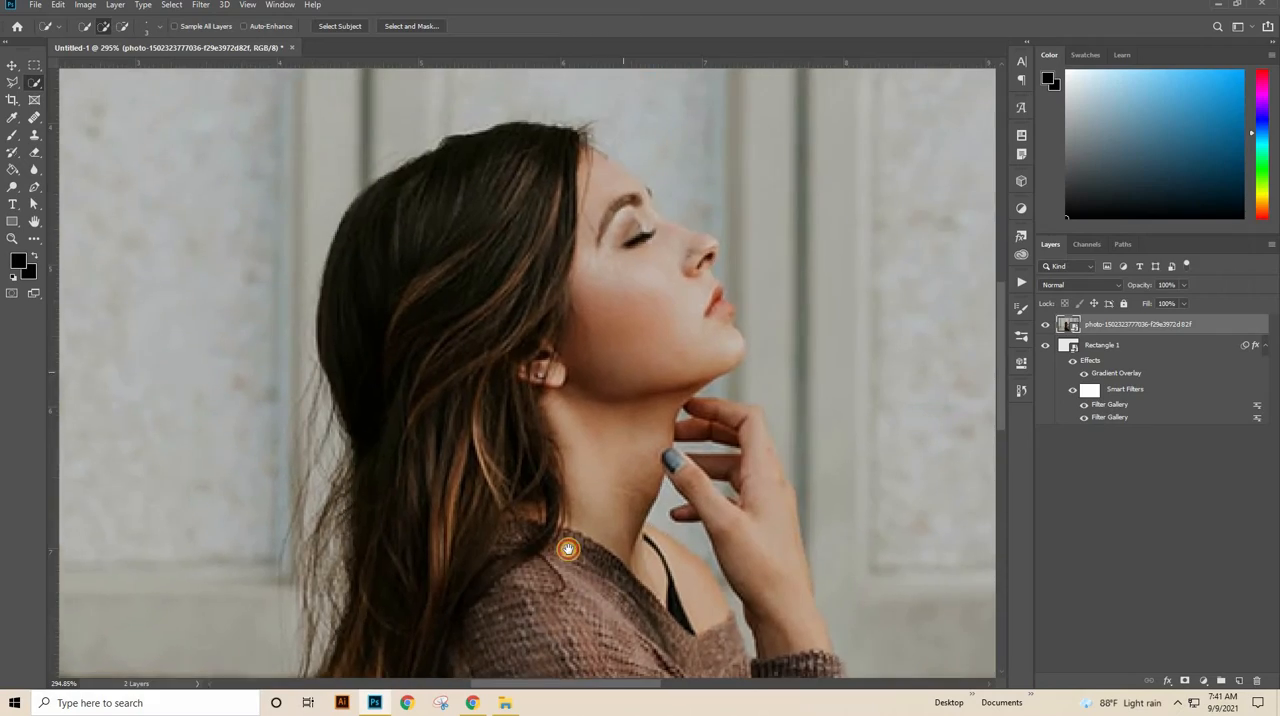
{"action": "scroll", "coordinate": [609, 343], "scroll_direction": "up", "scroll_amount": 3}
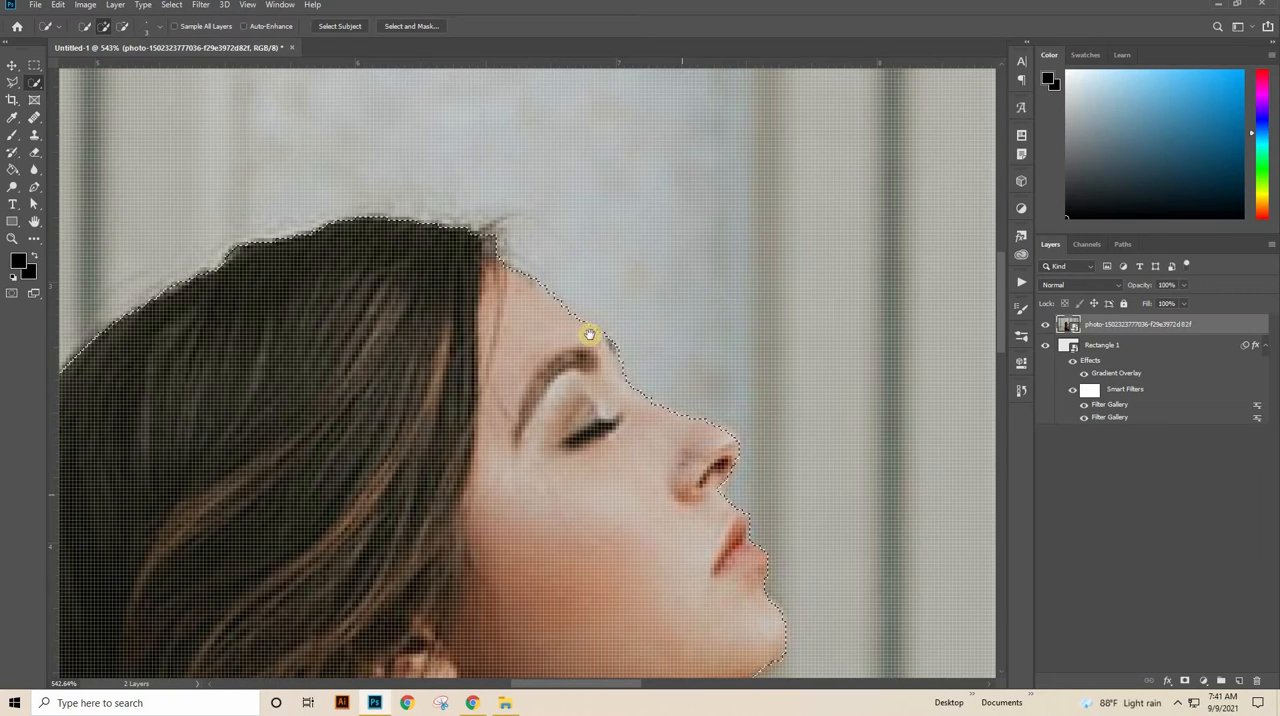
{"action": "left_click_drag", "start_coordinate": [590, 334], "coordinate": [537, 131]}
{"action": "scroll", "coordinate": [572, 472], "scroll_direction": "up", "scroll_amount": 5}
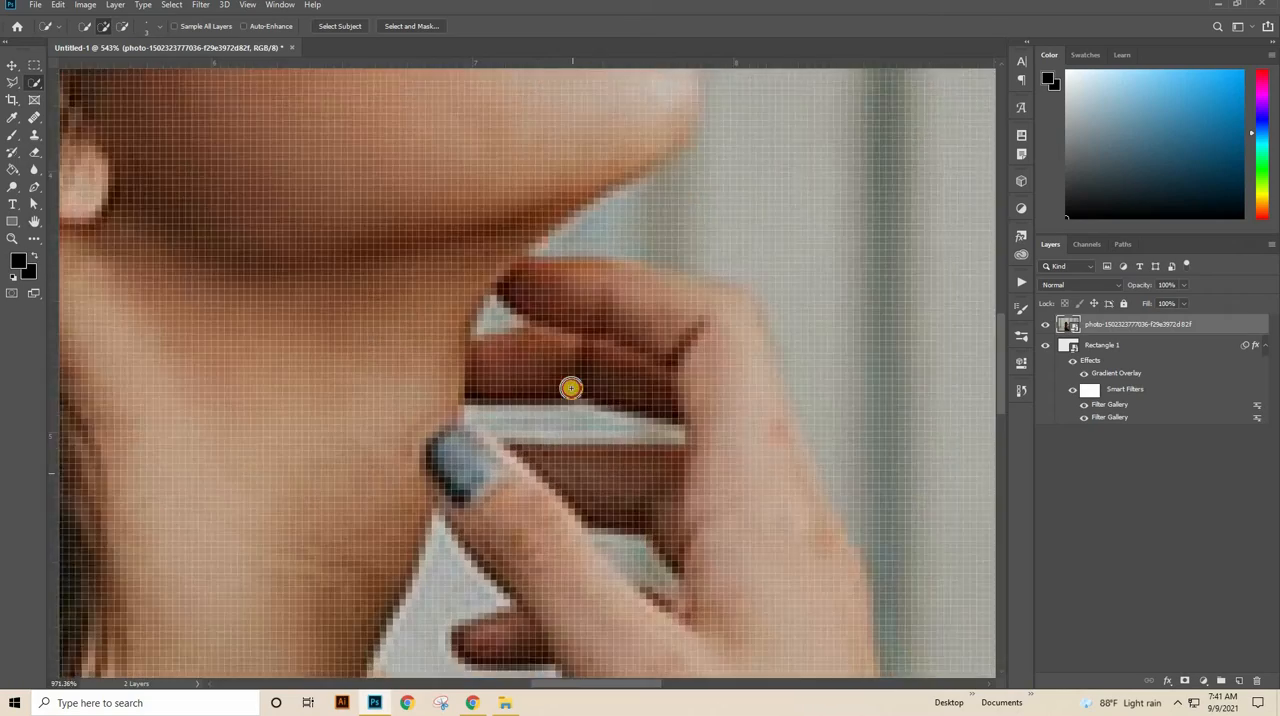
{"action": "scroll", "coordinate": [646, 505], "scroll_direction": "up", "scroll_amount": 5}
{"action": "left_click", "coordinate": [644, 471]}
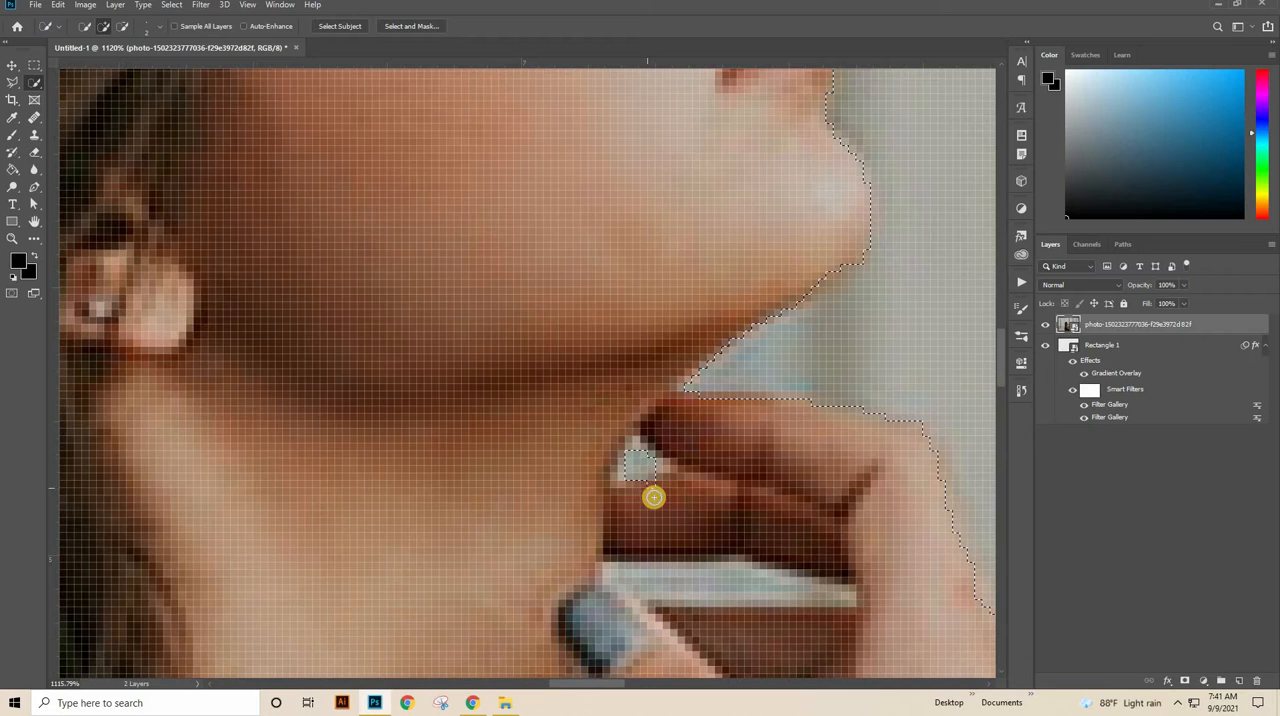
{"action": "left_click", "coordinate": [655, 488]}
{"action": "left_click_drag", "start_coordinate": [712, 596], "coordinate": [680, 483]}
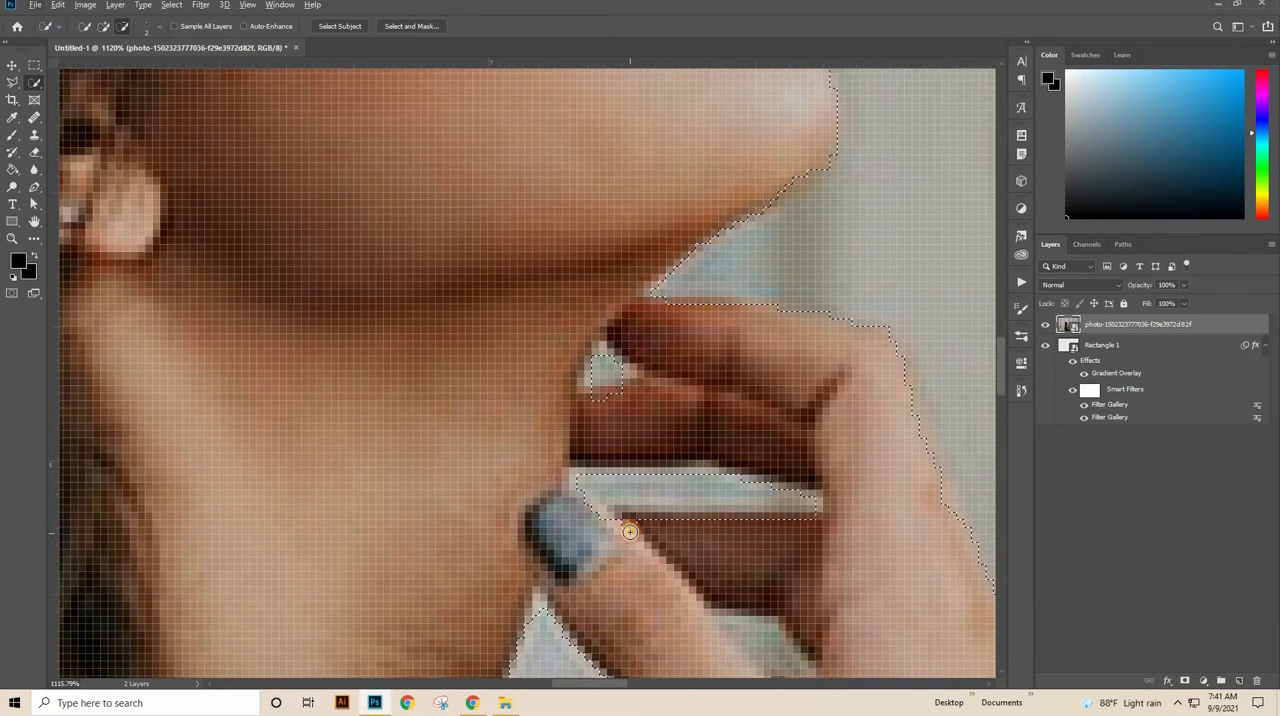
{"action": "left_click_drag", "start_coordinate": [635, 520], "coordinate": [642, 521]}
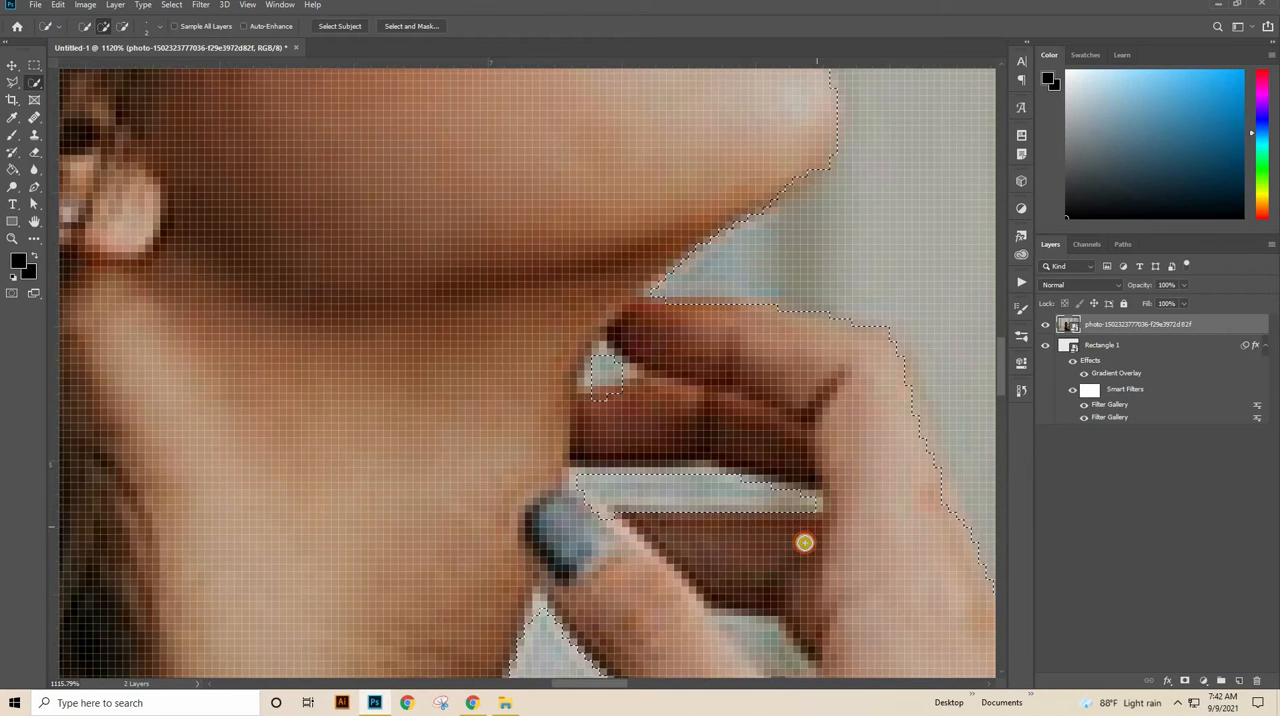
Step: Exclude the small background gap between the thumb and the palm from the selection and refine its edges
{"action": "left_click_drag", "start_coordinate": [765, 432], "coordinate": [684, 388]}
{"action": "left_click", "coordinate": [685, 388], "text": "alt"}
{"action": "left_click", "coordinate": [666, 376], "text": "alt"}
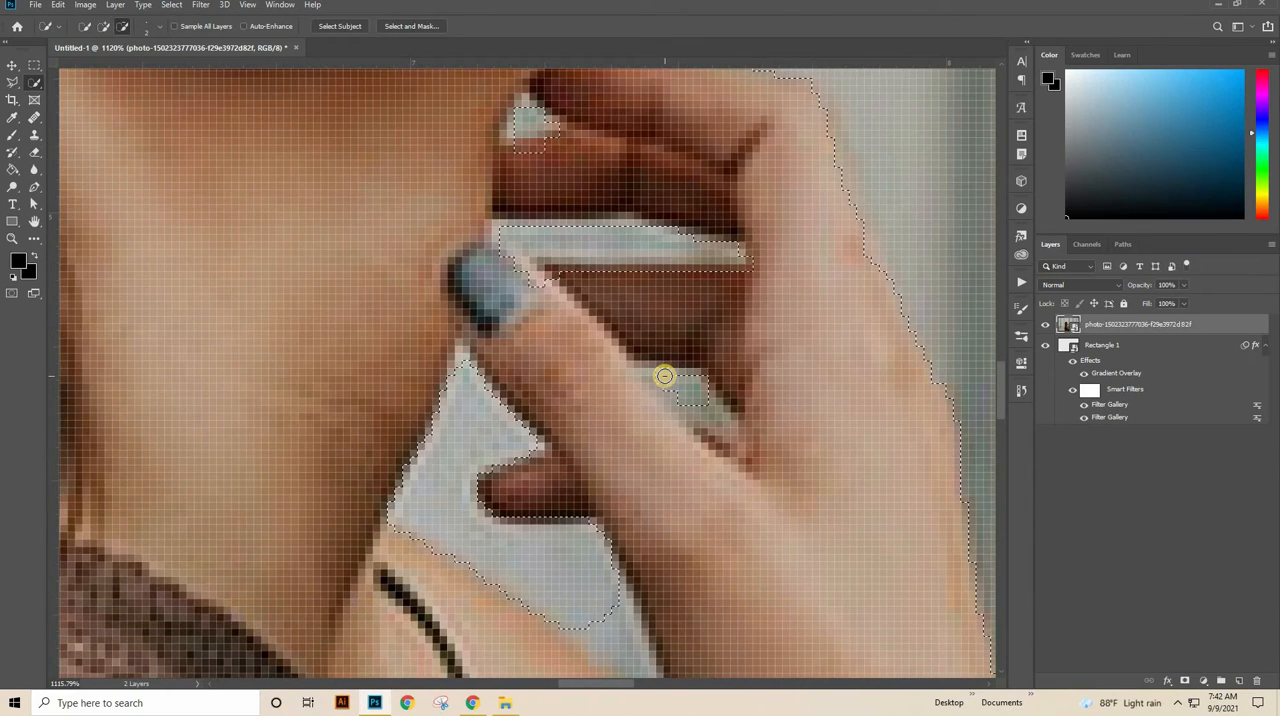
{"action": "left_click", "coordinate": [658, 377], "text": "alt"}
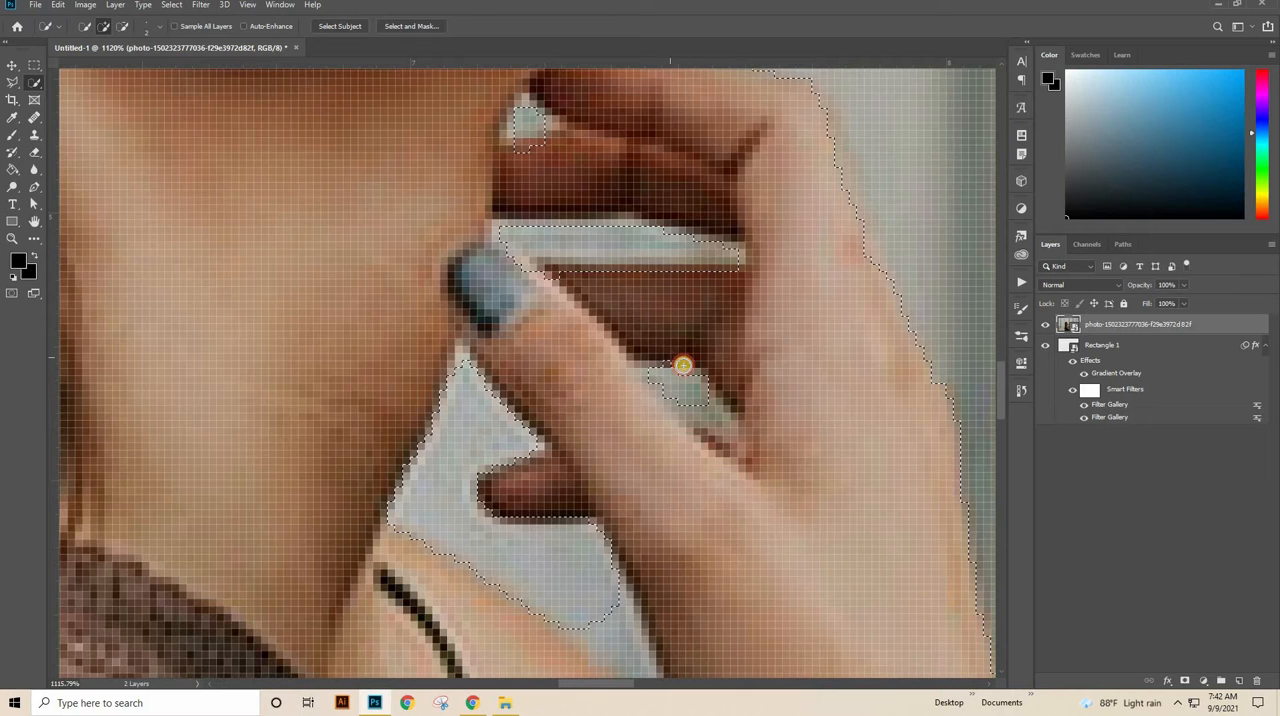
{"action": "mouse_move", "coordinate": [679, 383]}
{"action": "left_mouse_down"}
{"action": "mouse_move", "coordinate": [667, 375]}
{"action": "mouse_move", "coordinate": [711, 414]}
{"action": "left_mouse_up"}
{"action": "left_click", "coordinate": [680, 375], "text": "alt"}
{"action": "left_click", "coordinate": [712, 404], "text": "alt"}
{"action": "left_click", "coordinate": [704, 509]}
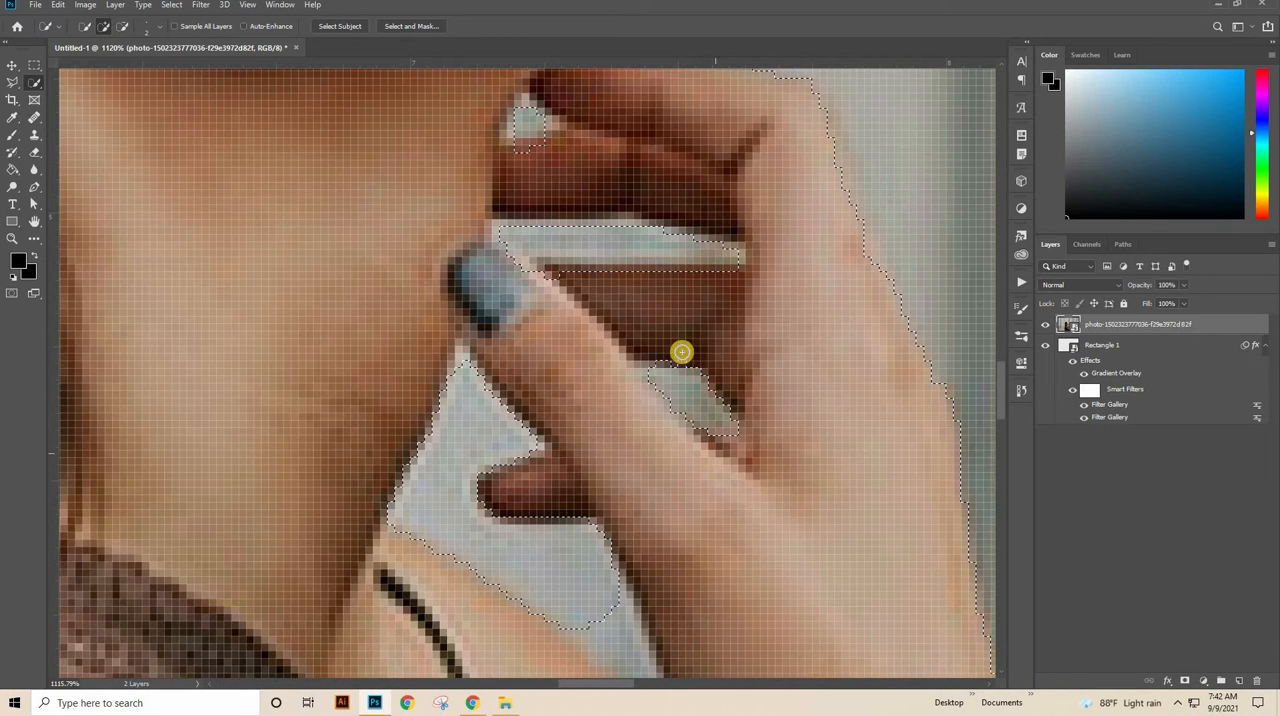
{"action": "left_click_drag", "start_coordinate": [680, 355], "coordinate": [671, 360]}
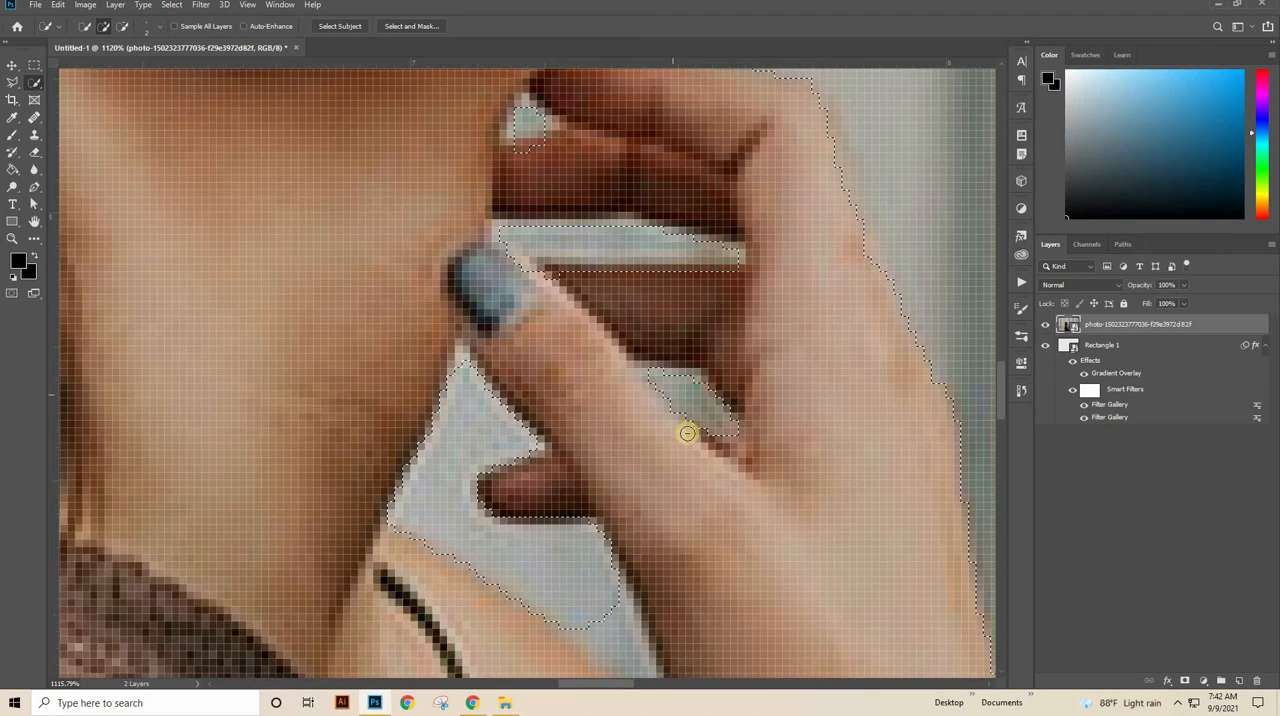
Step: Subtract the background gap between the neck, shoulder and forearm, down to the sweater cuff, from the woman's selection
{"action": "scroll", "coordinate": [643, 356], "scroll_direction": "down", "scroll_amount": 5}
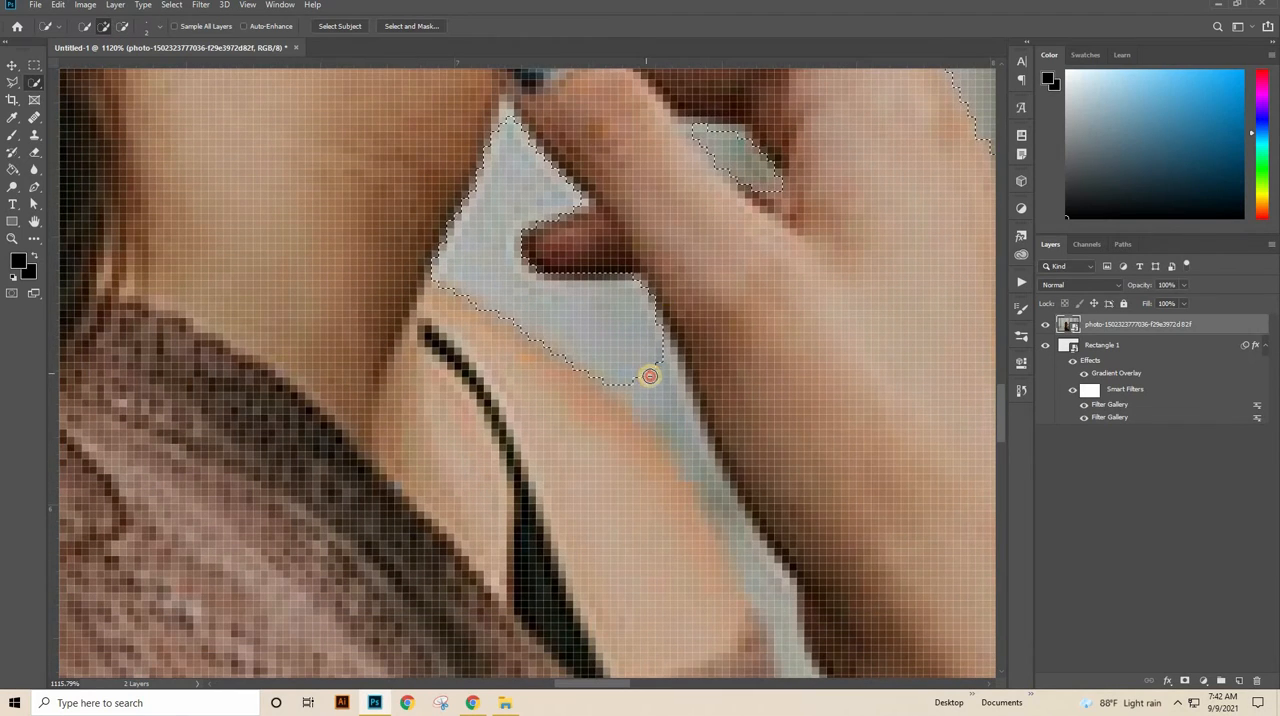
{"action": "left_click", "coordinate": [650, 376], "text": "alt"}
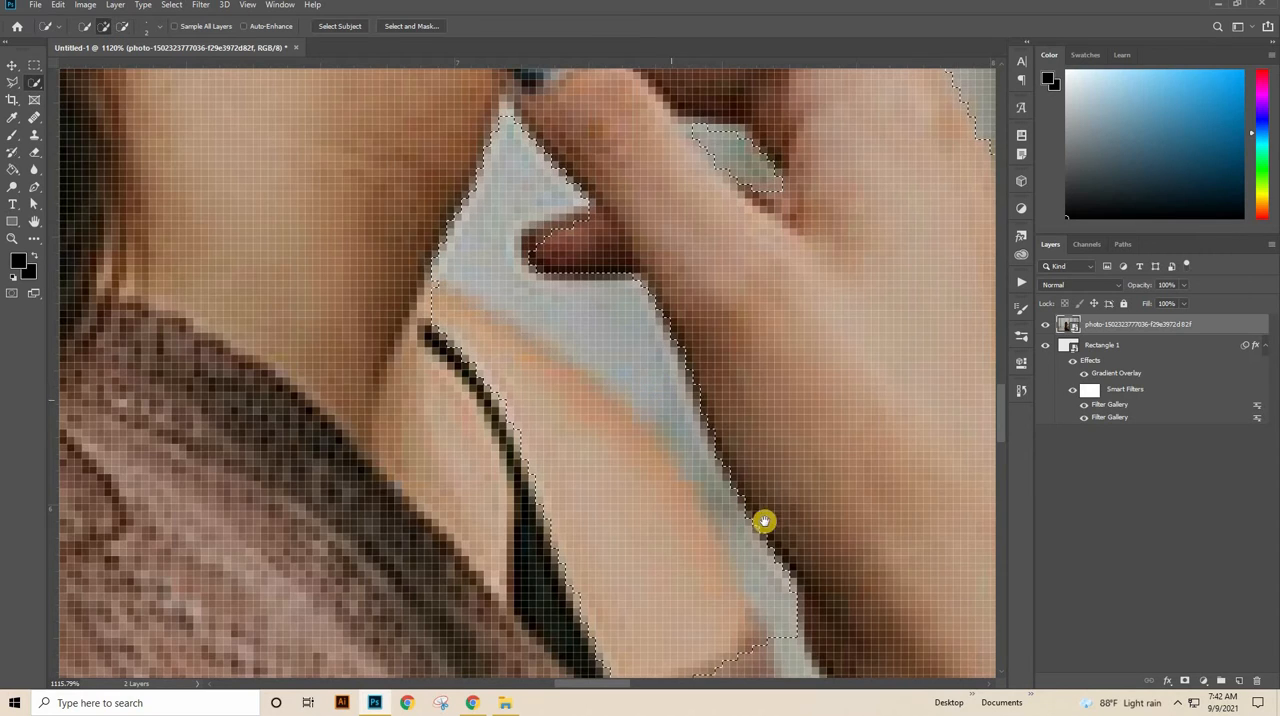
{"action": "left_click_drag", "start_coordinate": [701, 411], "coordinate": [676, 356]}
{"action": "scroll", "coordinate": [676, 356], "scroll_direction": "down", "scroll_amount": 4}
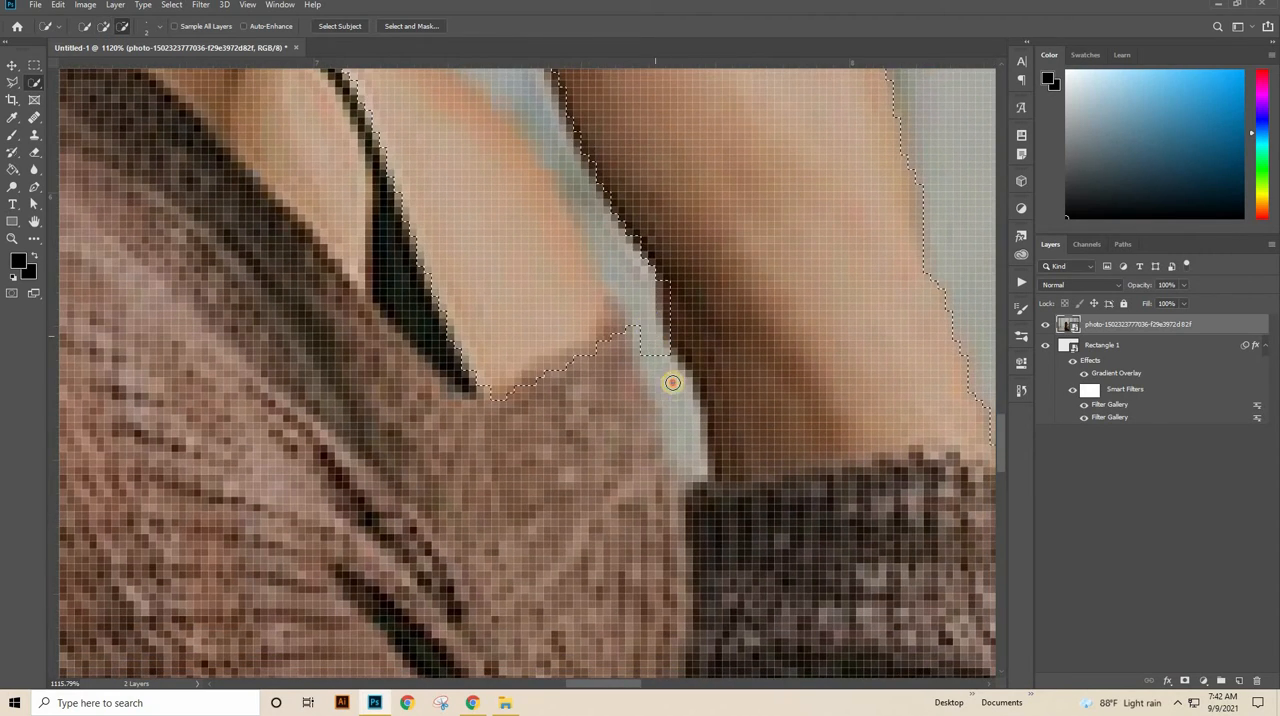
{"action": "left_click", "coordinate": [680, 405], "text": "alt"}
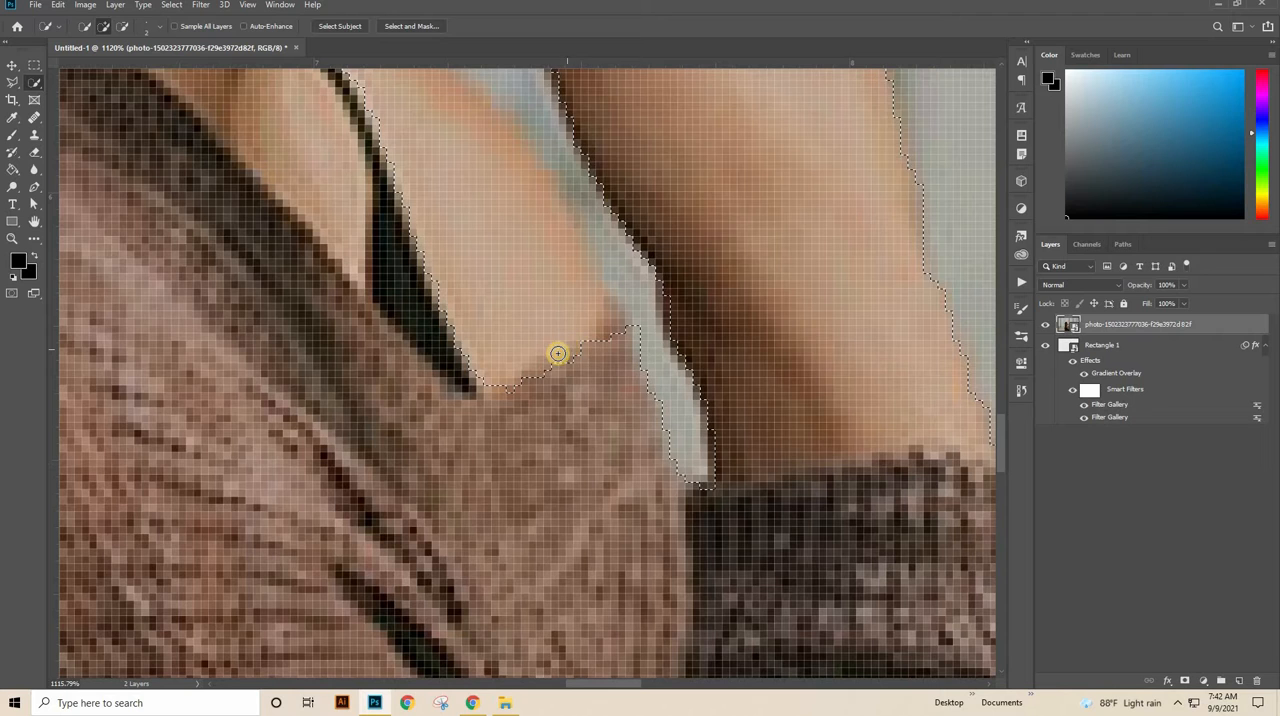
Step: Add the bare shoulder back to the selection and exclude only the thin background strip beside the forearm
{"action": "left_click_drag", "start_coordinate": [537, 271], "coordinate": [574, 416]}
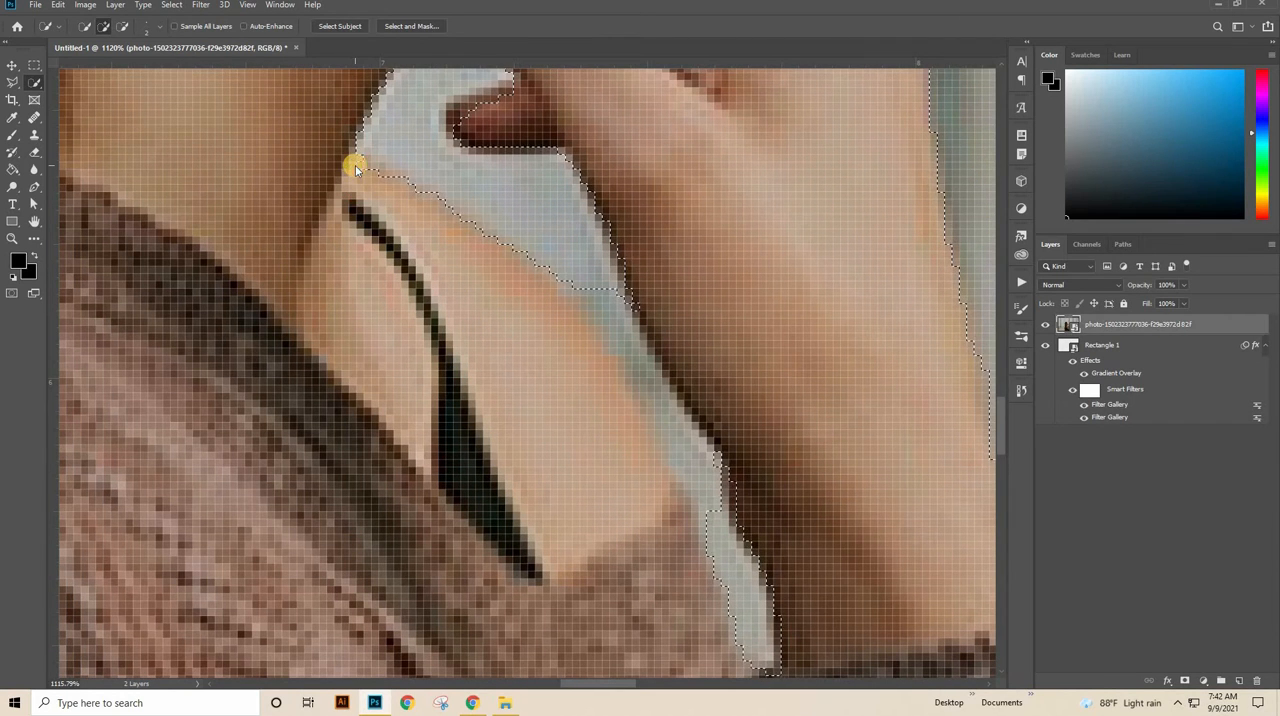
{"action": "left_click", "coordinate": [587, 272], "text": "alt"}
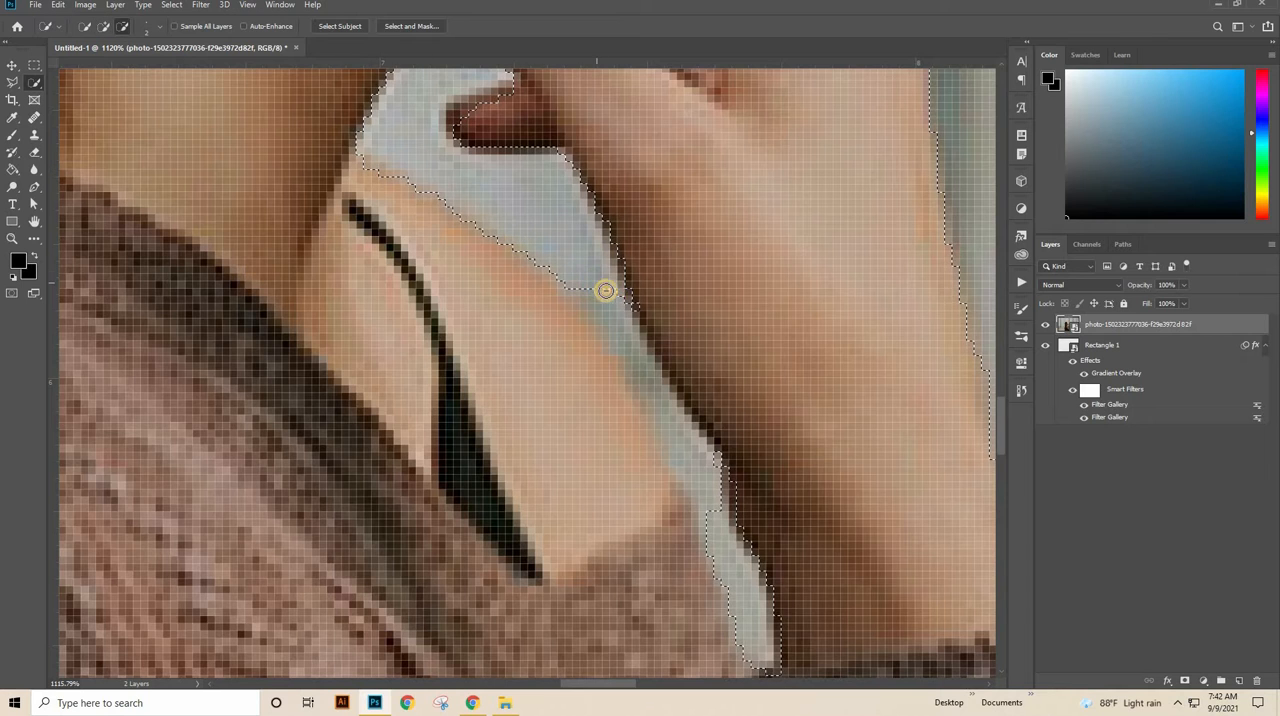
{"action": "left_click_drag", "start_coordinate": [616, 314], "coordinate": [706, 465]}
{"action": "left_click", "coordinate": [746, 484]}
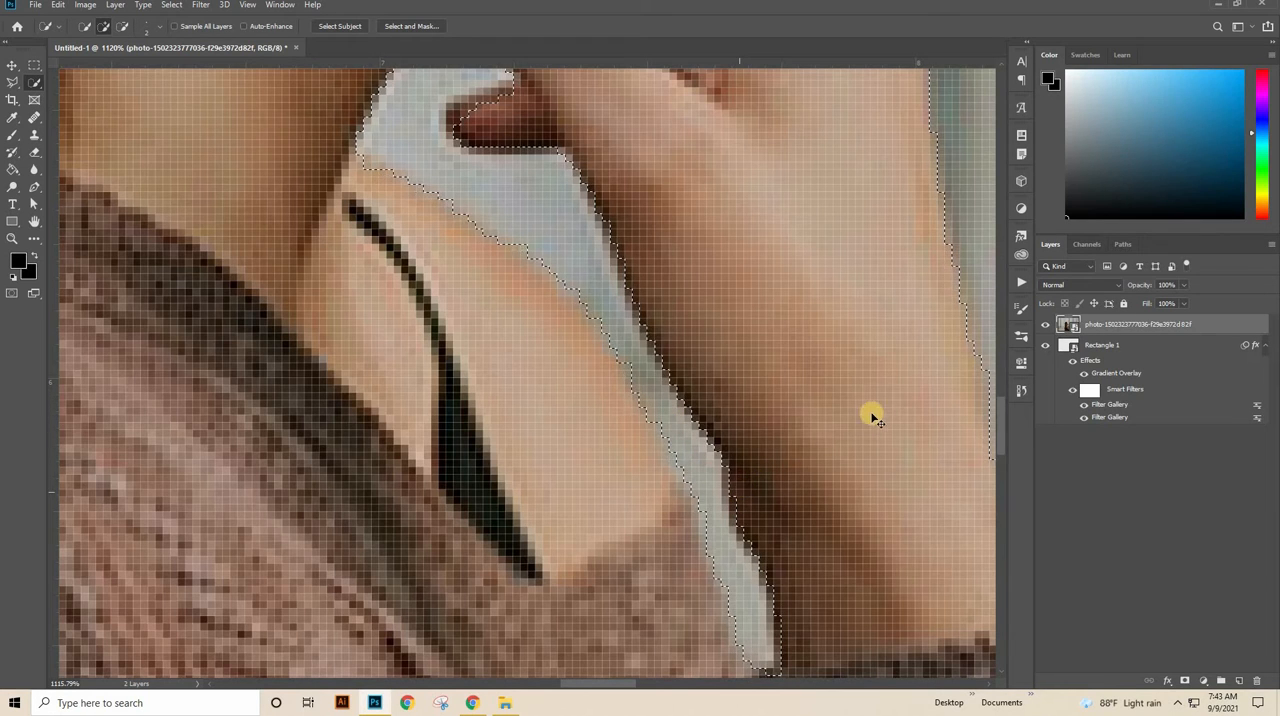
{"action": "scroll", "coordinate": [838, 387], "scroll_direction": "down", "scroll_amount": 10}
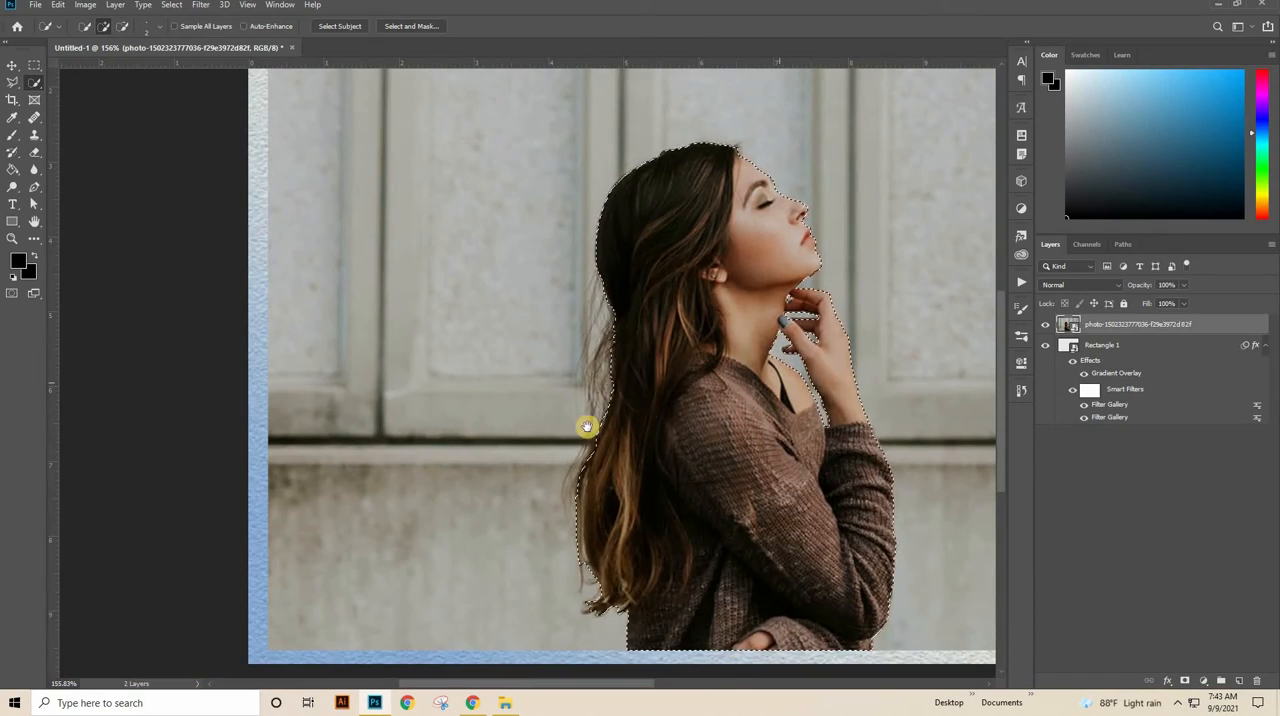
Step: Open the woman's selection in Select and Mask on a black preview and enable Decontaminate Colors with output to a new layer with layer mask
{"action": "left_click_drag", "start_coordinate": [753, 316], "coordinate": [478, 306]}
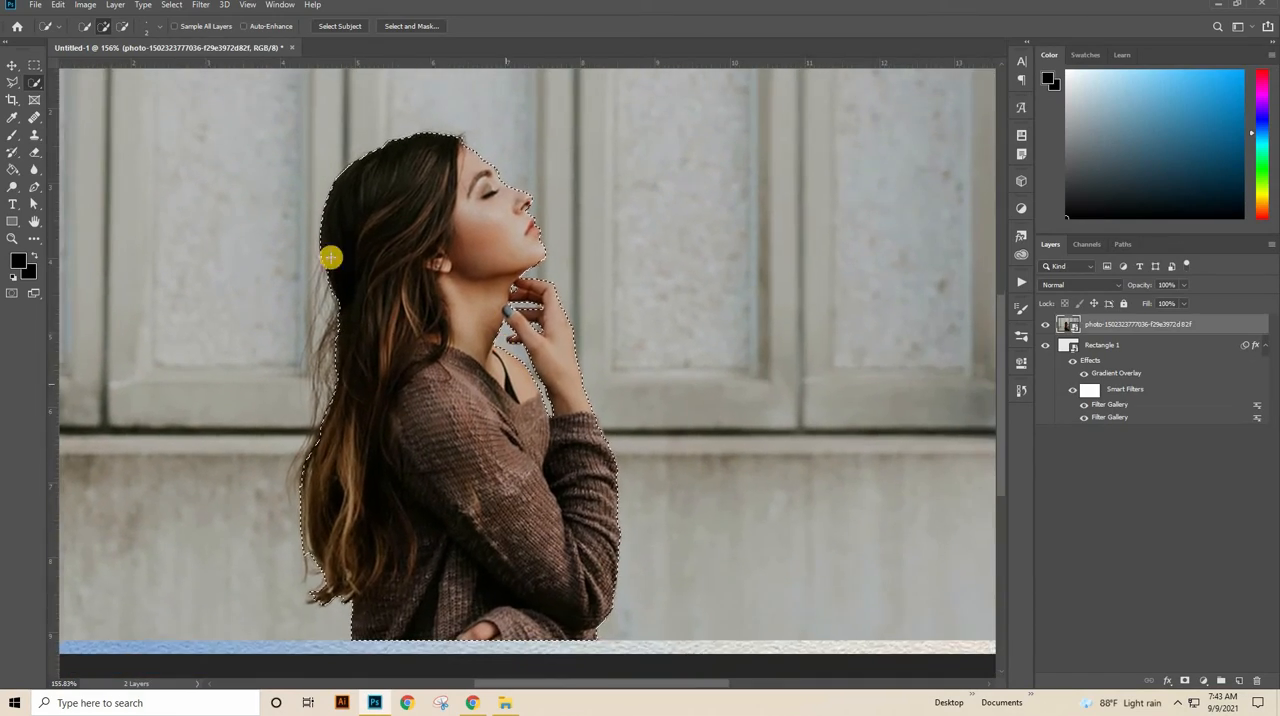
{"action": "left_click", "coordinate": [405, 28]}
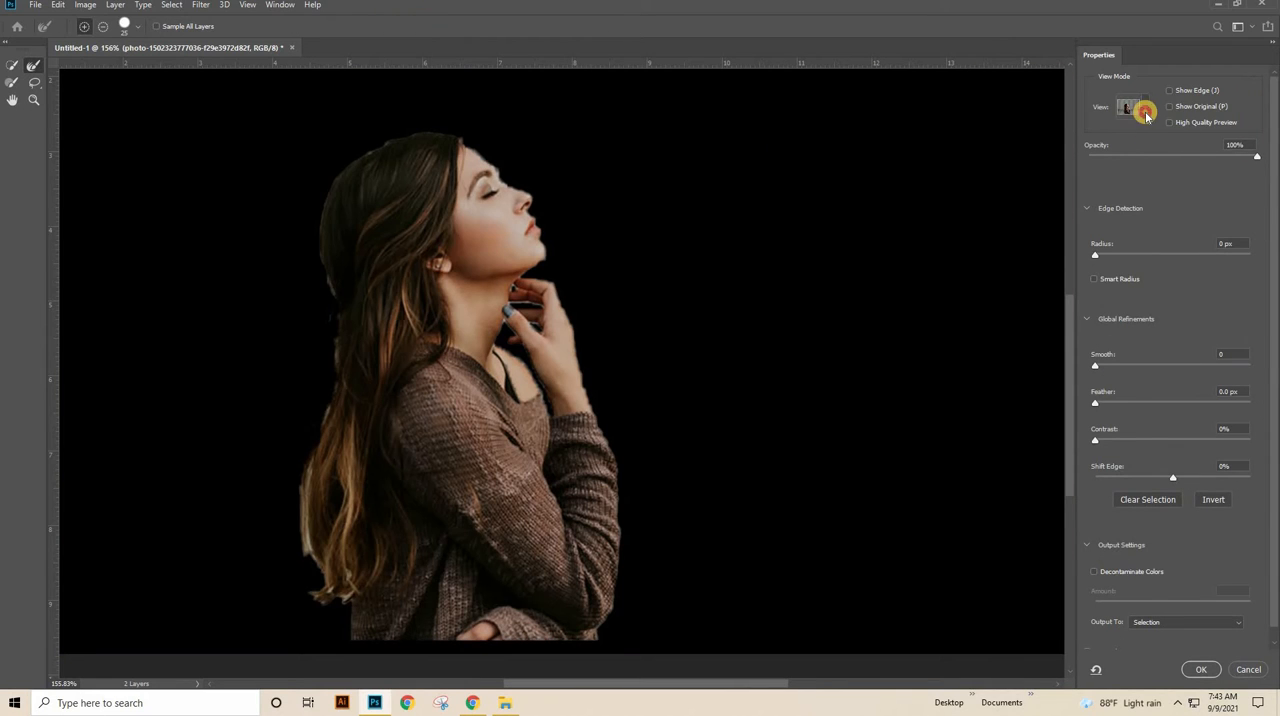
{"action": "left_click", "coordinate": [1144, 108]}
{"action": "left_click", "coordinate": [1236, 226]}
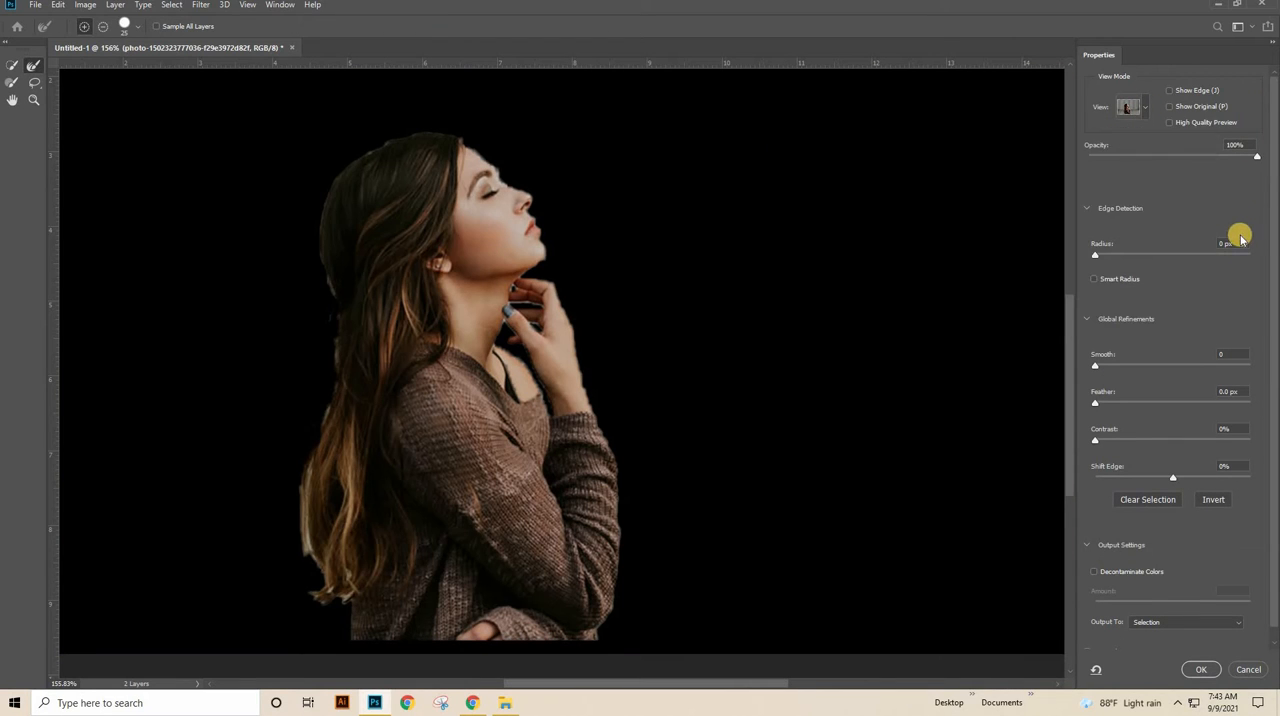
{"action": "left_click", "coordinate": [1136, 572]}
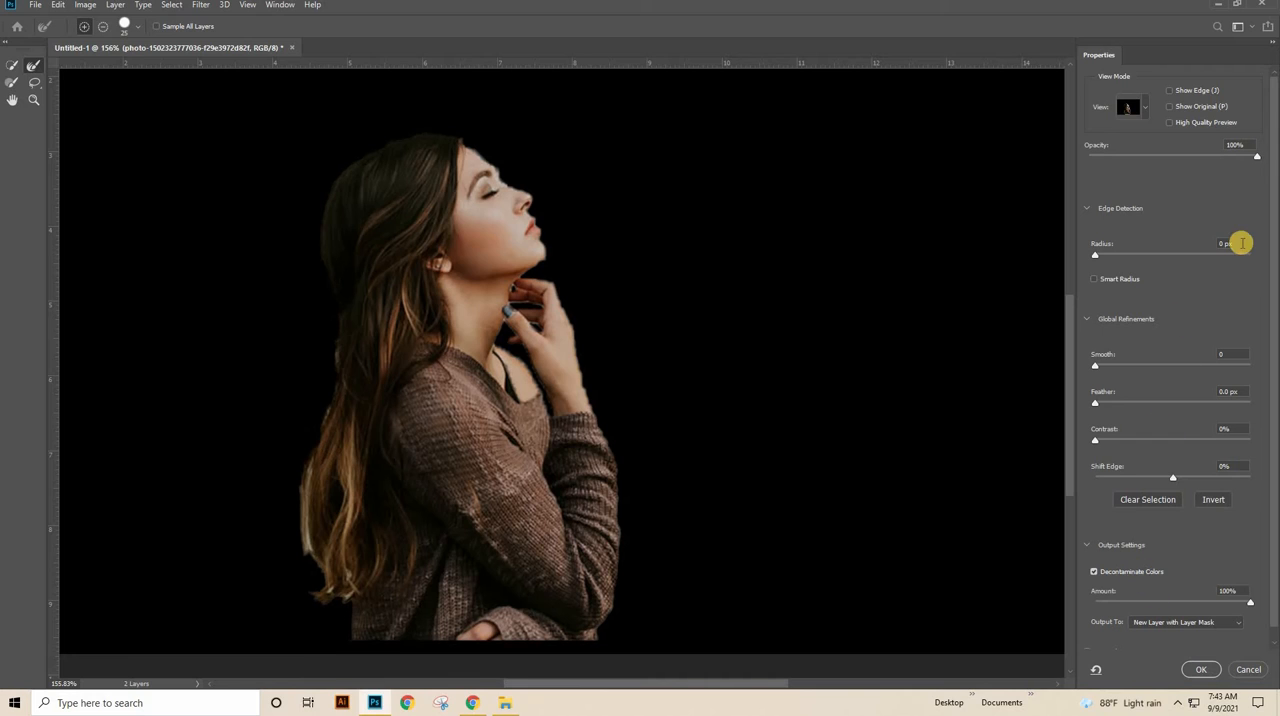
Step: Refine the mask with radius 1 px, smooth 2, feather 0.1 px and high quality preview, and apply it
{"action": "type", "text": "1"}
{"action": "left_click", "coordinate": [1232, 354]}
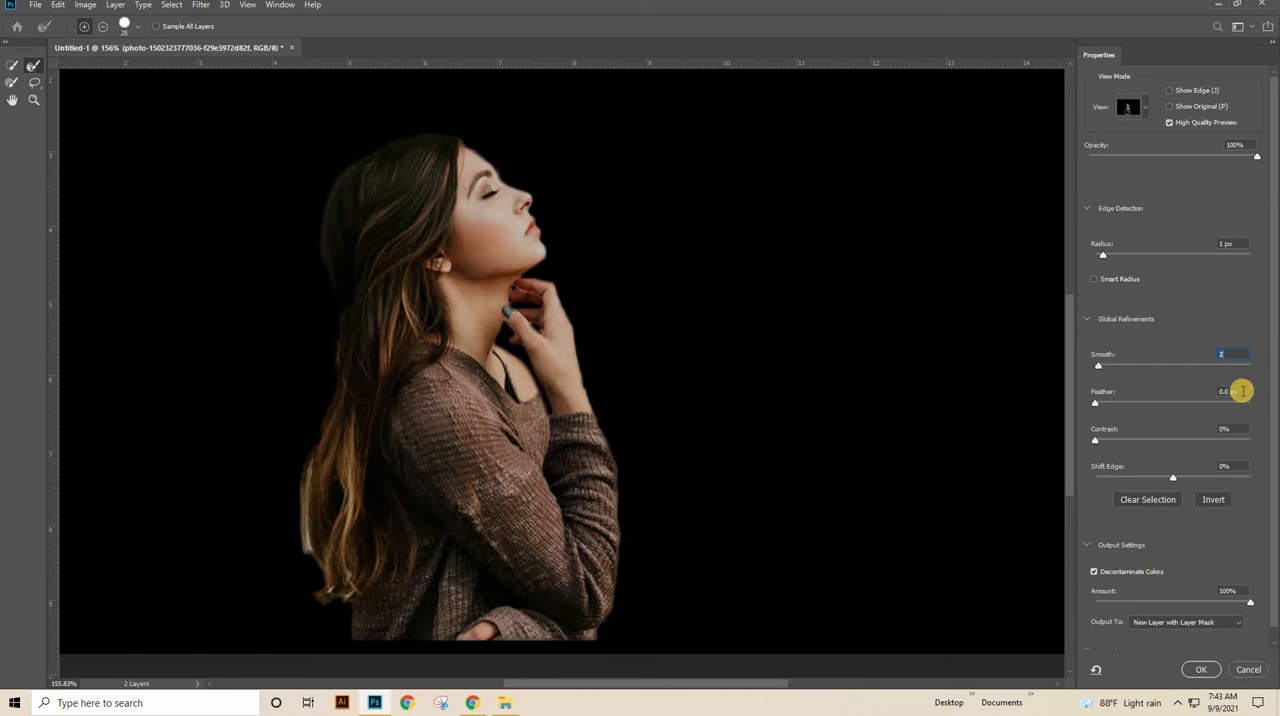
{"action": "left_click_drag", "start_coordinate": [1242, 395], "coordinate": [1183, 418]}
{"action": "key", "text": "Up"}
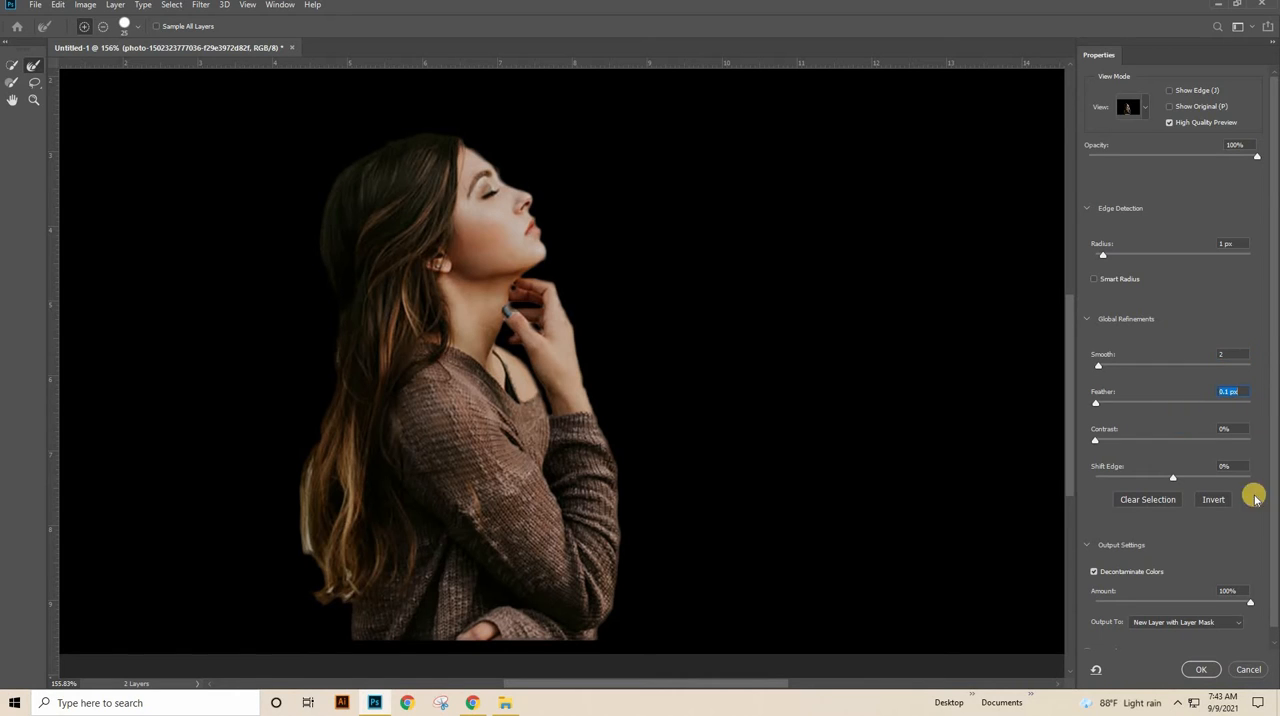
{"action": "left_click", "coordinate": [1198, 670]}
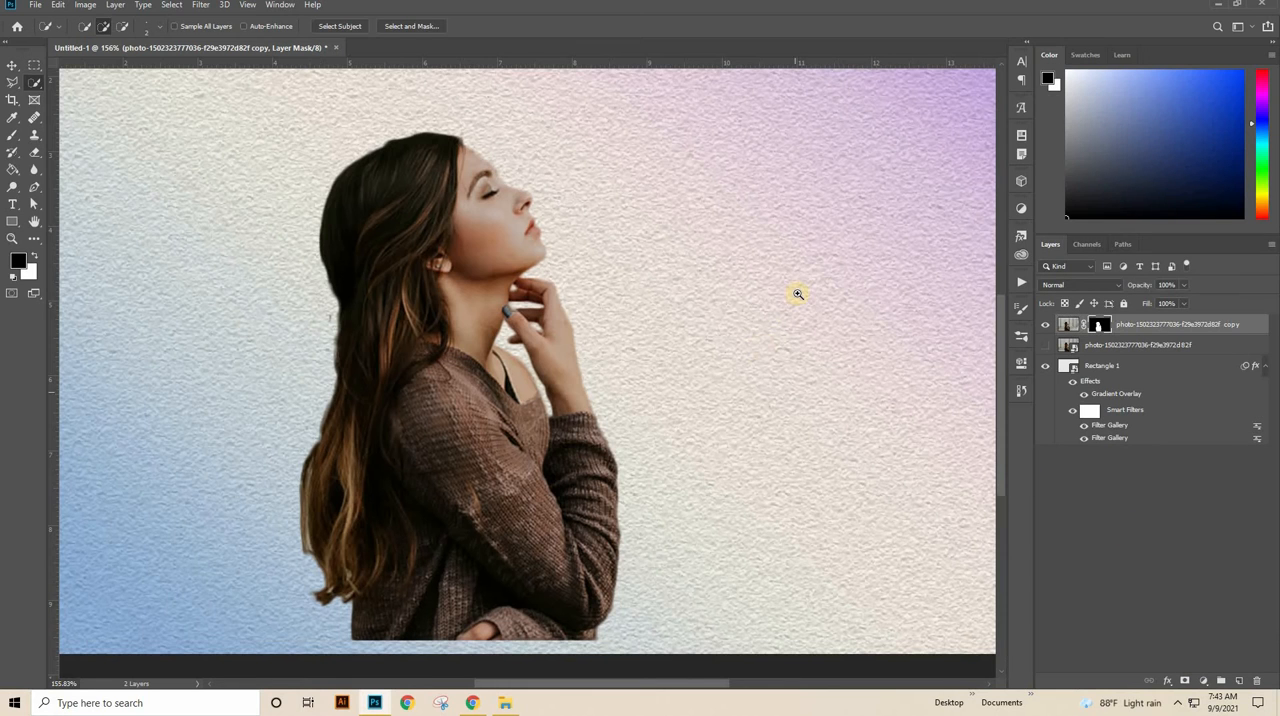
Step: Move the cut-out woman up to the upper middle of the gradient background and target her layer's image
{"action": "left_click_drag", "start_coordinate": [768, 290], "coordinate": [752, 297]}
{"action": "left_click", "coordinate": [12, 65]}
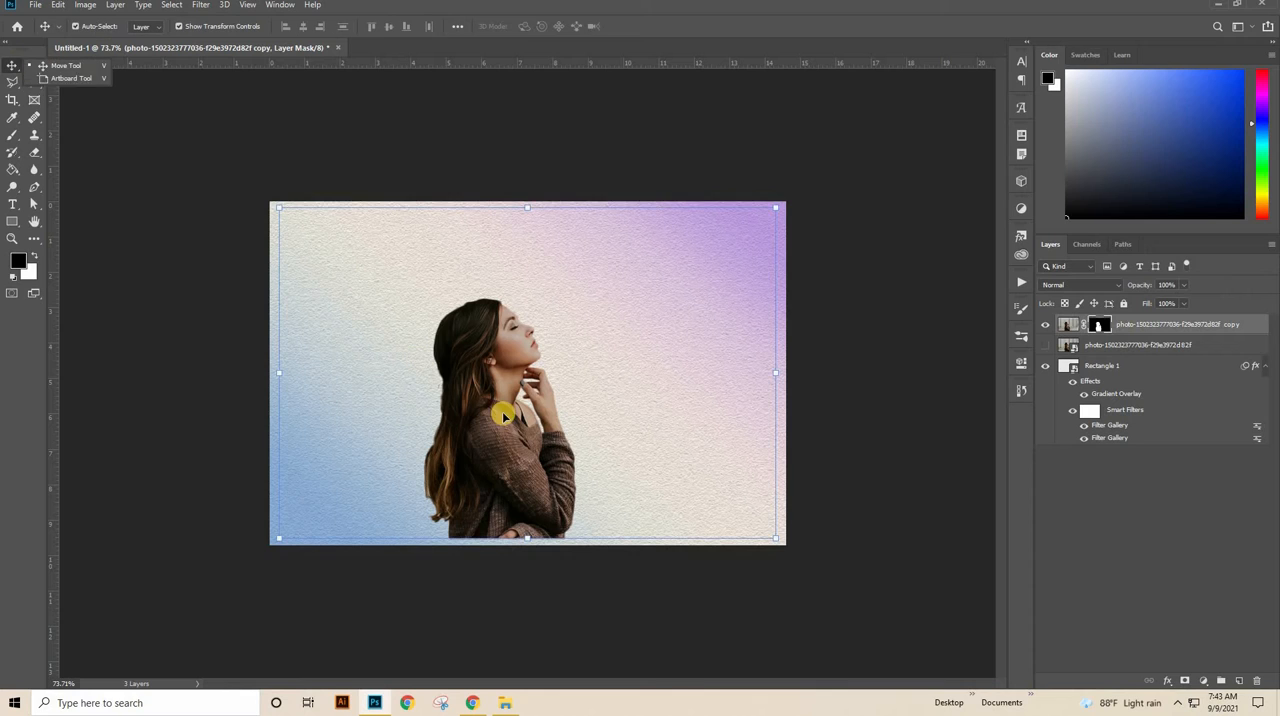
{"action": "left_click_drag", "start_coordinate": [503, 414], "coordinate": [540, 346]}
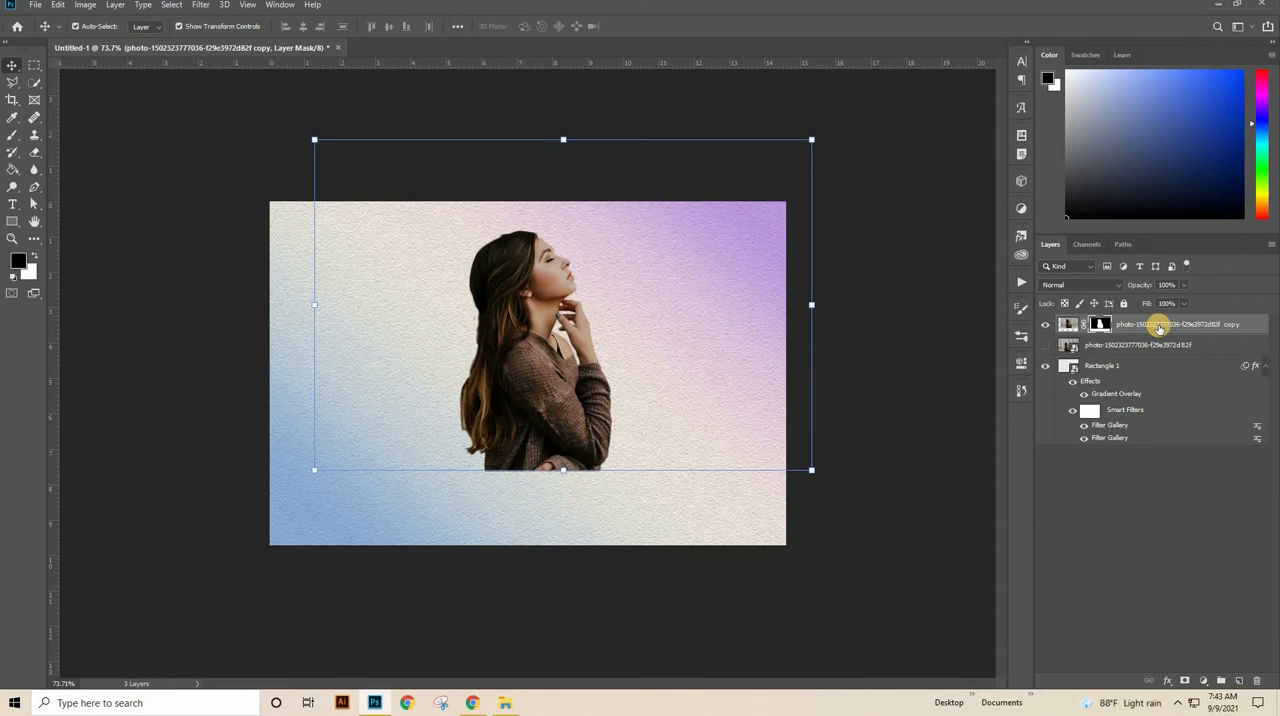
{"action": "left_click", "coordinate": [1158, 327]}
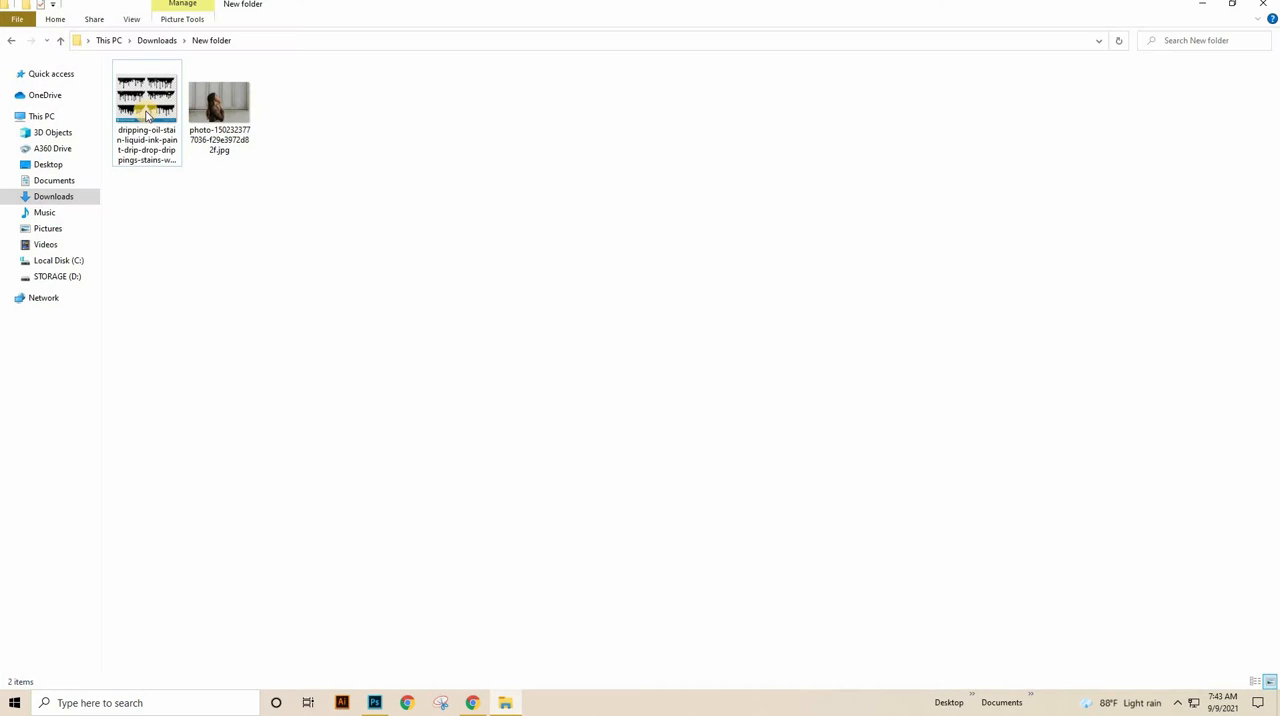
Step: Open the dripping paint stains image from the New folder in Photoshop CC 2019 and unlock its background layer
{"action": "right_click", "coordinate": [146, 110]}
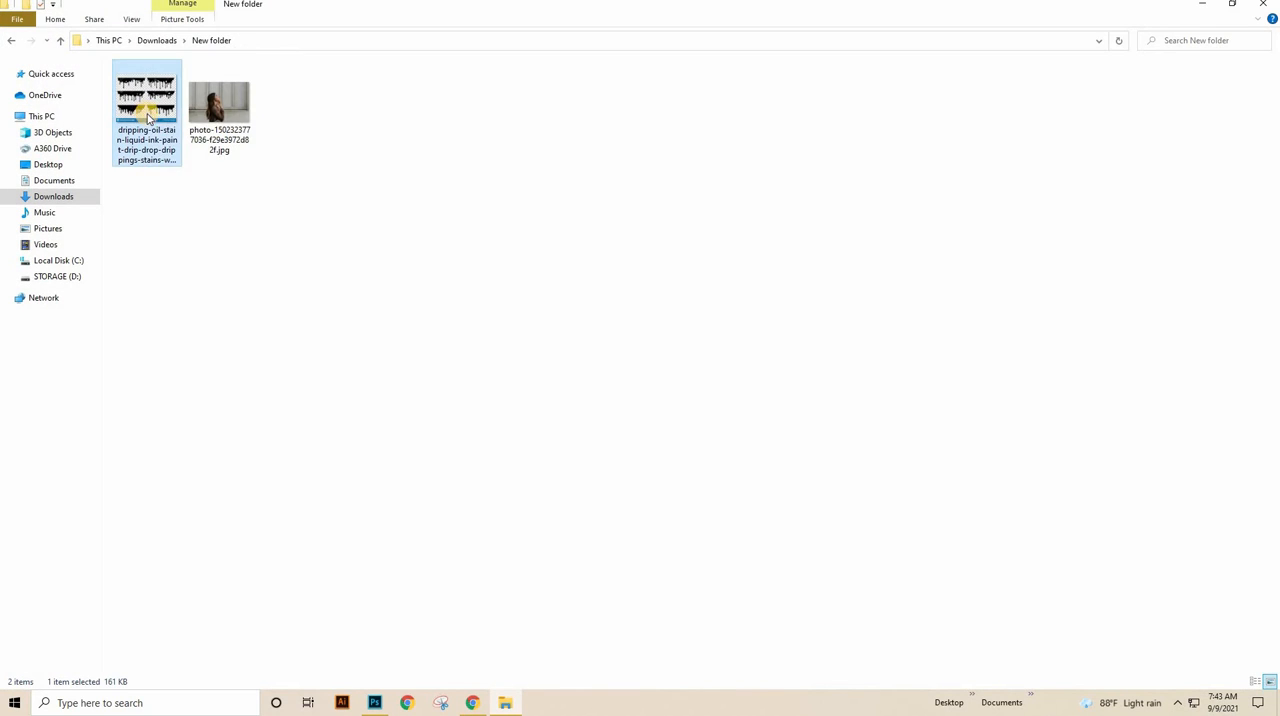
{"action": "mouse_move", "coordinate": [250, 308]}
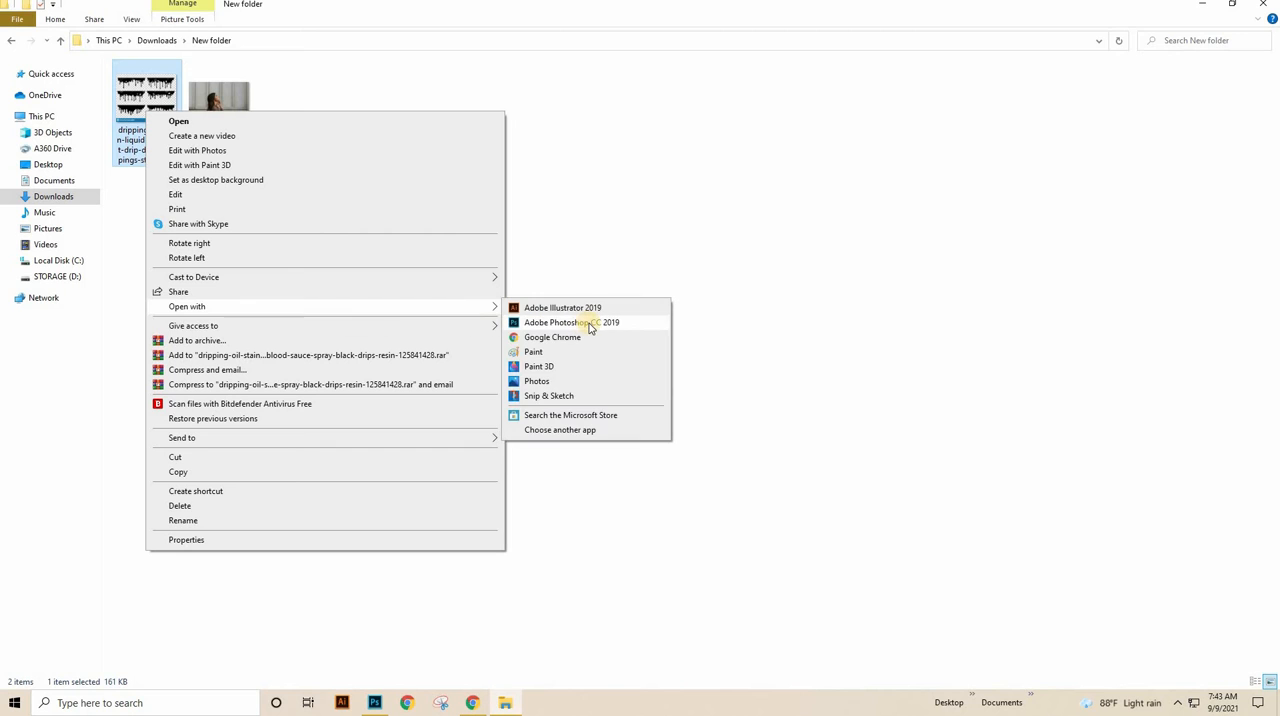
{"action": "left_click", "coordinate": [590, 327]}
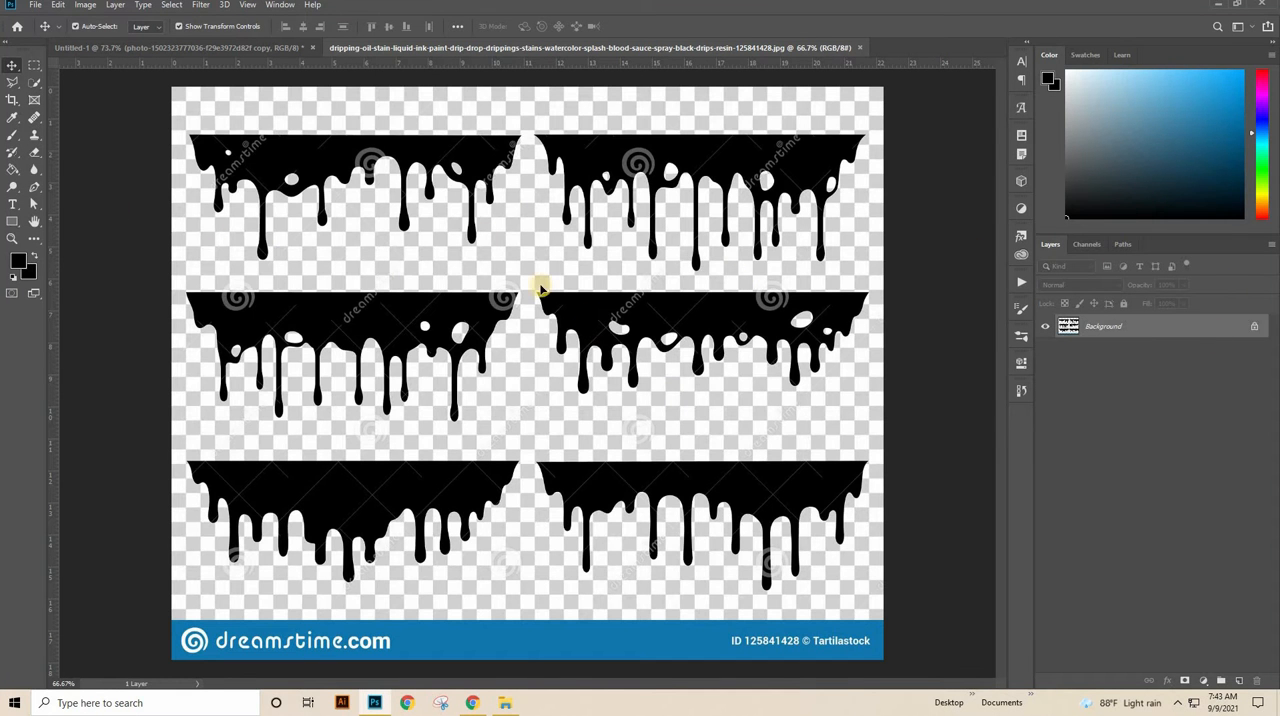
{"action": "key", "text": "ctrl+t"}
Step: Crop the image to the single drip shape in the first column of the middle row
{"action": "left_click", "coordinate": [12, 98]}
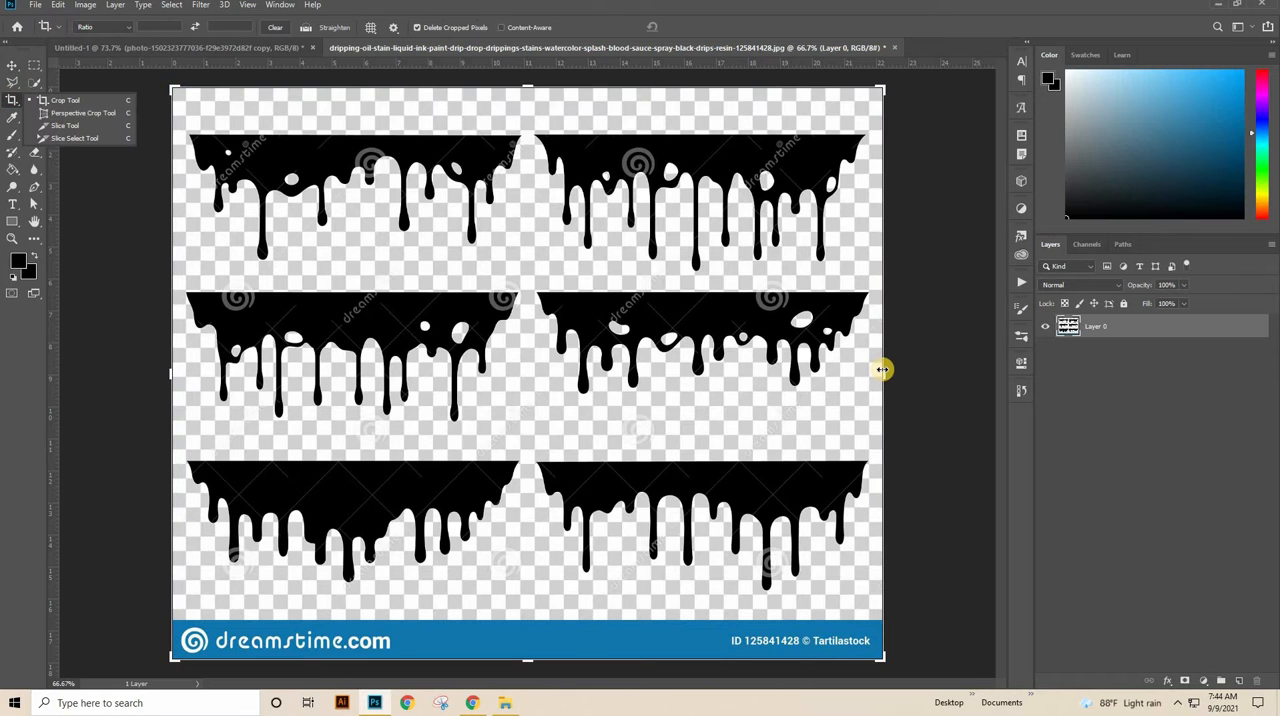
{"action": "left_click_drag", "start_coordinate": [803, 369], "coordinate": [706, 374]}
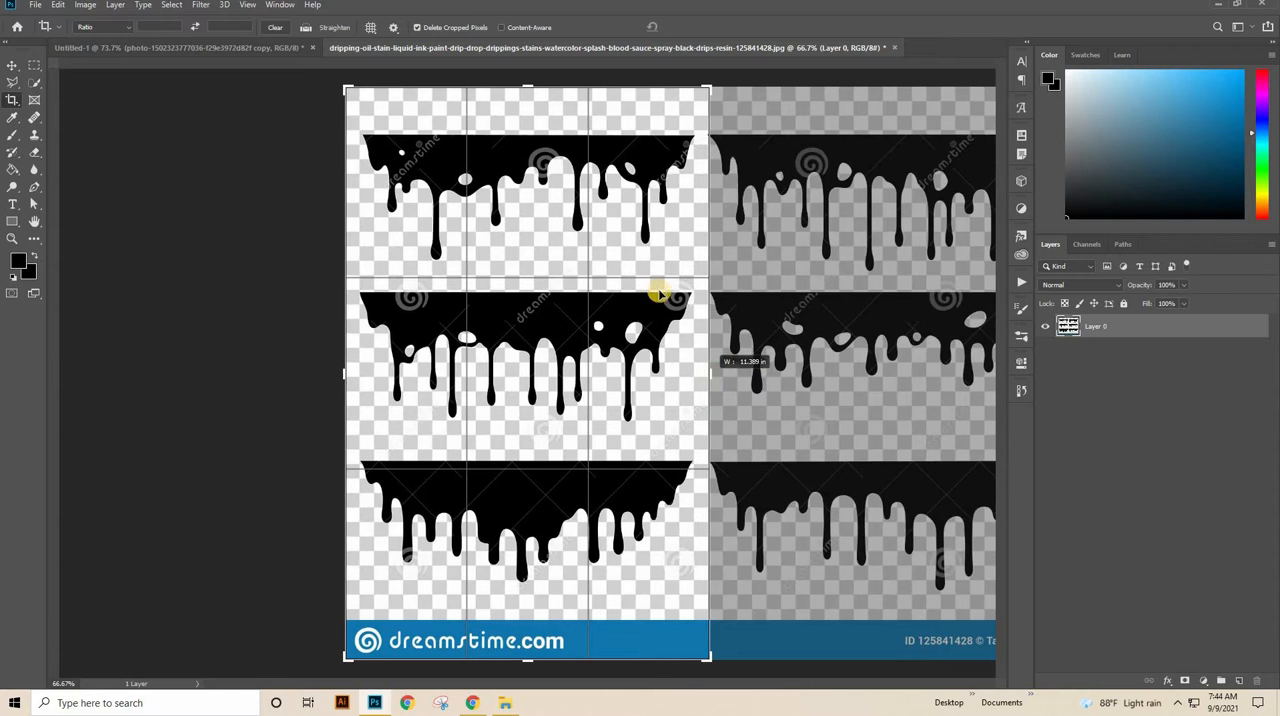
{"action": "left_click_drag", "start_coordinate": [528, 100], "coordinate": [523, 174]}
{"action": "left_click_drag", "start_coordinate": [535, 577], "coordinate": [553, 476]}
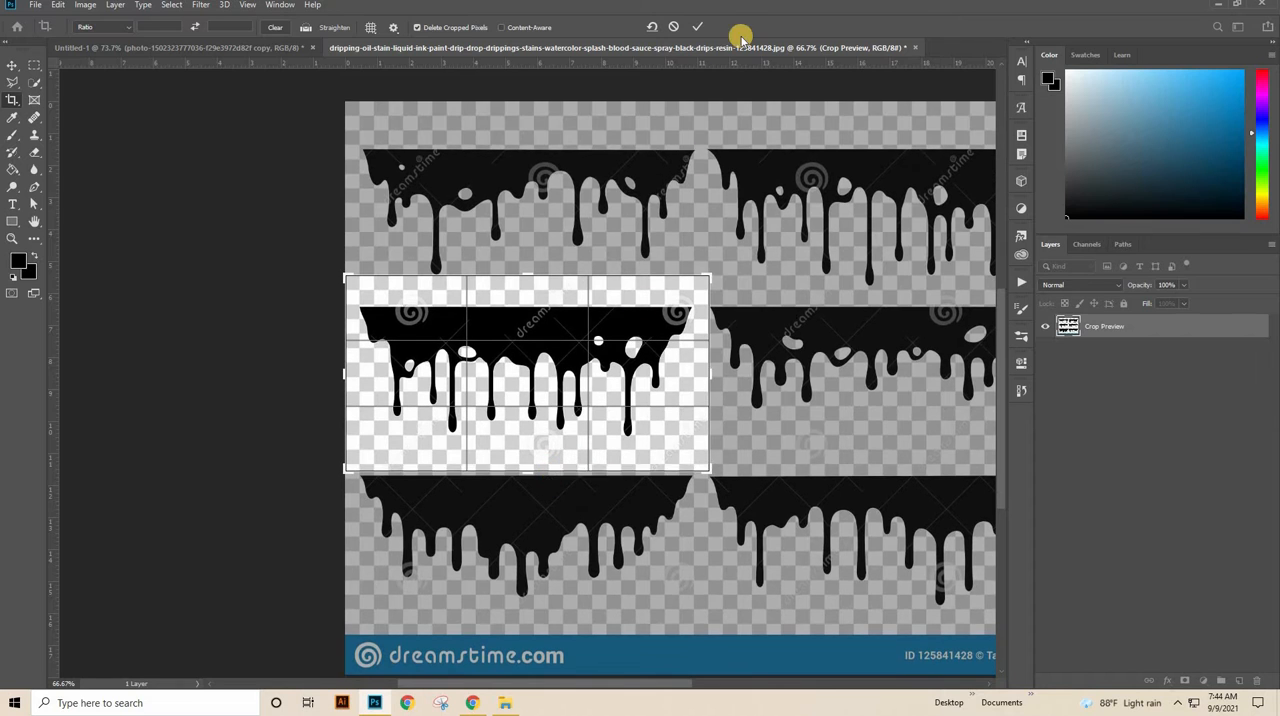
{"action": "left_click", "coordinate": [700, 27]}
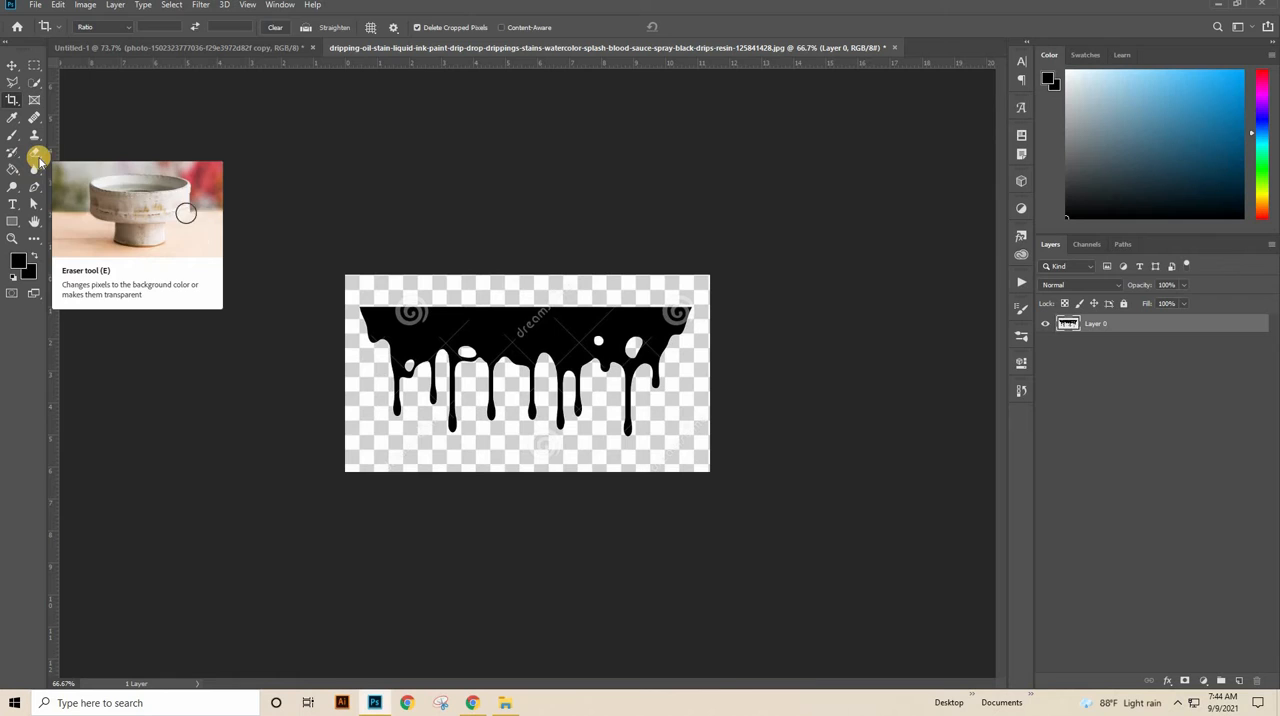
Step: Erase the checkered background around the drip shape with the Magic Eraser at tolerance 60
{"action": "right_click", "coordinate": [38, 157]}
{"action": "left_click", "coordinate": [94, 156]}
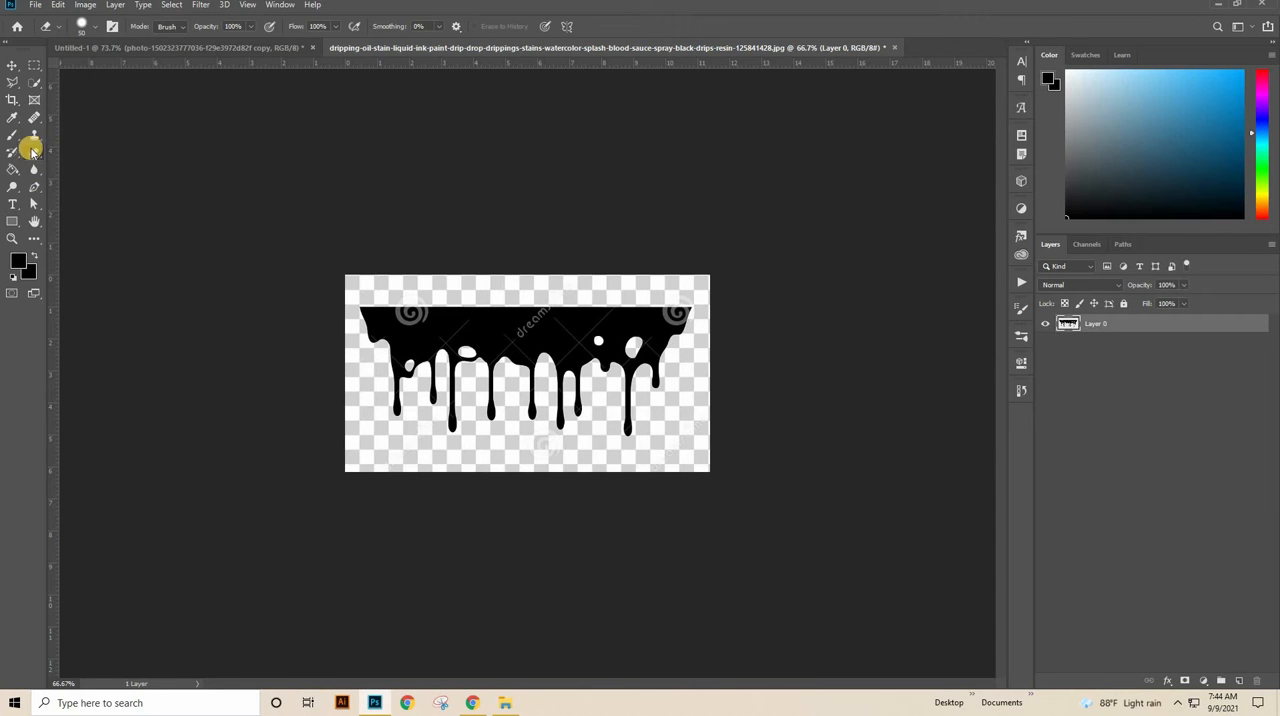
{"action": "right_click", "coordinate": [34, 152]}
{"action": "left_click", "coordinate": [91, 177]}
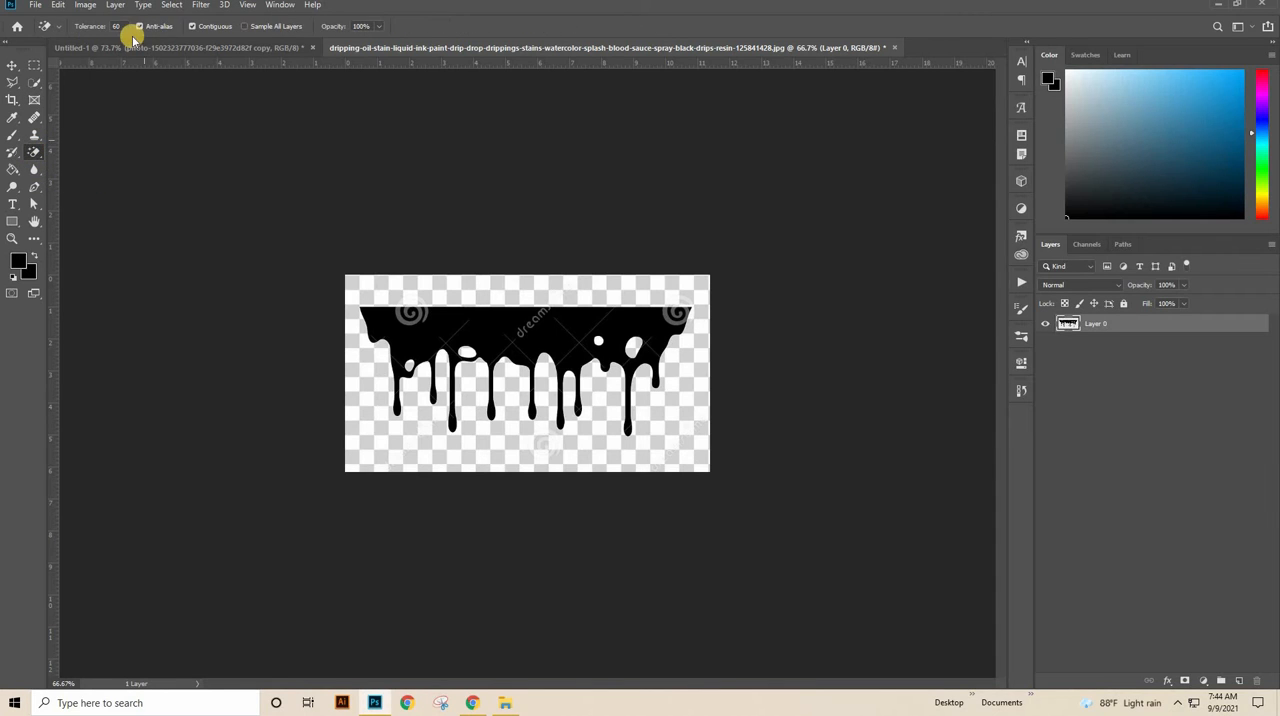
{"action": "left_click", "coordinate": [126, 26]}
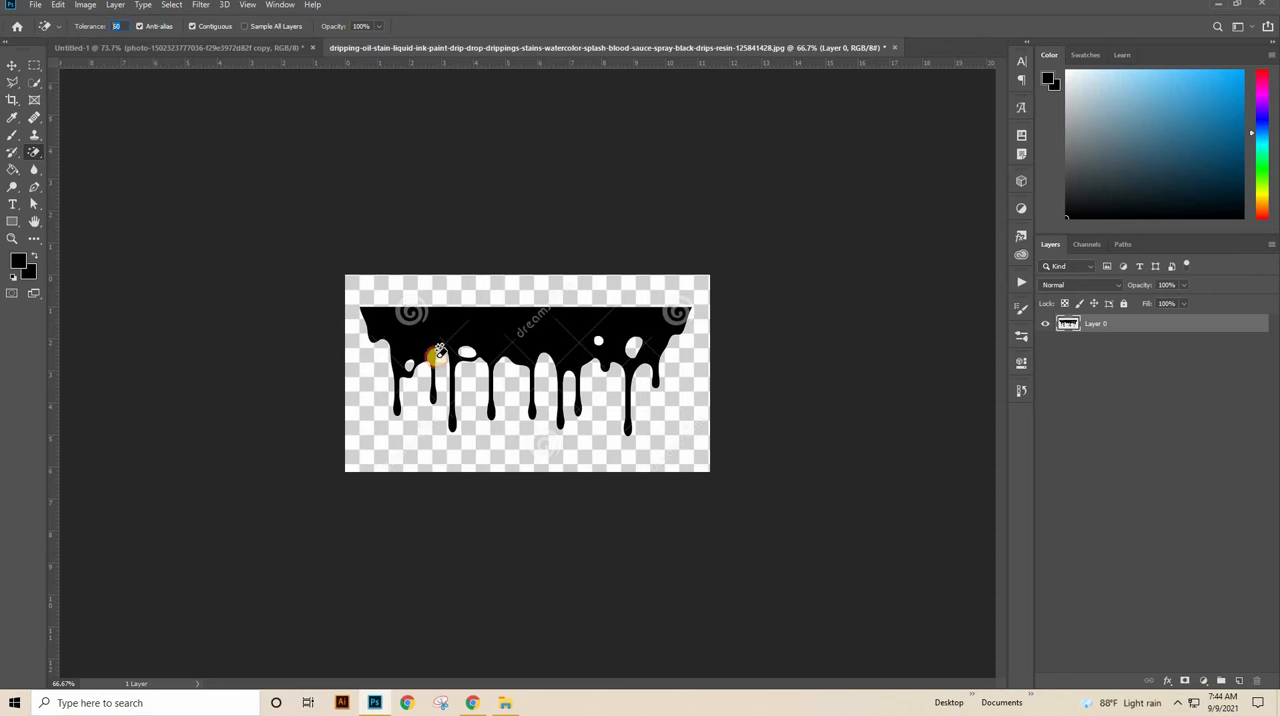
{"action": "type", "text": "60"}
{"action": "left_click", "coordinate": [529, 445]}
{"action": "left_click", "coordinate": [571, 424], "text": "ctrl"}
Step: Erase the remaining fill inside the holes of the drip shape with the Magic Eraser
{"action": "key", "text": "ctrl+0"}
{"action": "left_click", "coordinate": [796, 298]}
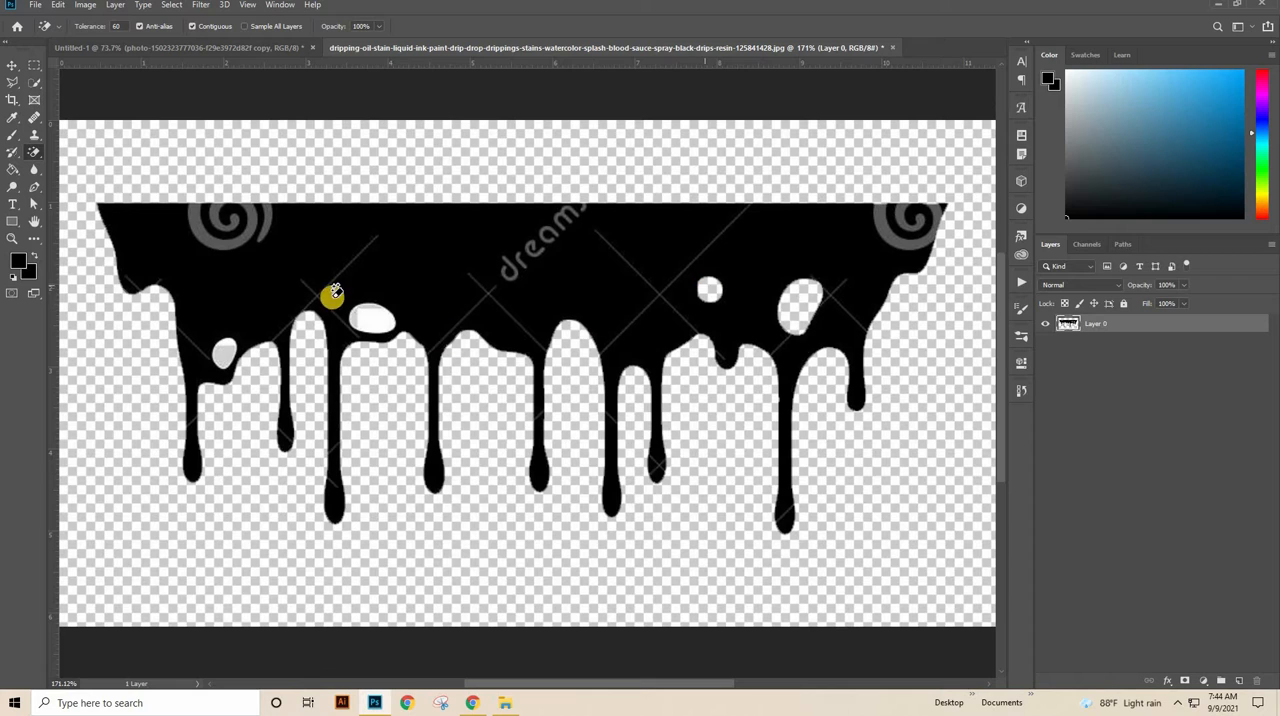
{"action": "left_click", "coordinate": [369, 317]}
{"action": "left_click", "coordinate": [220, 358]}
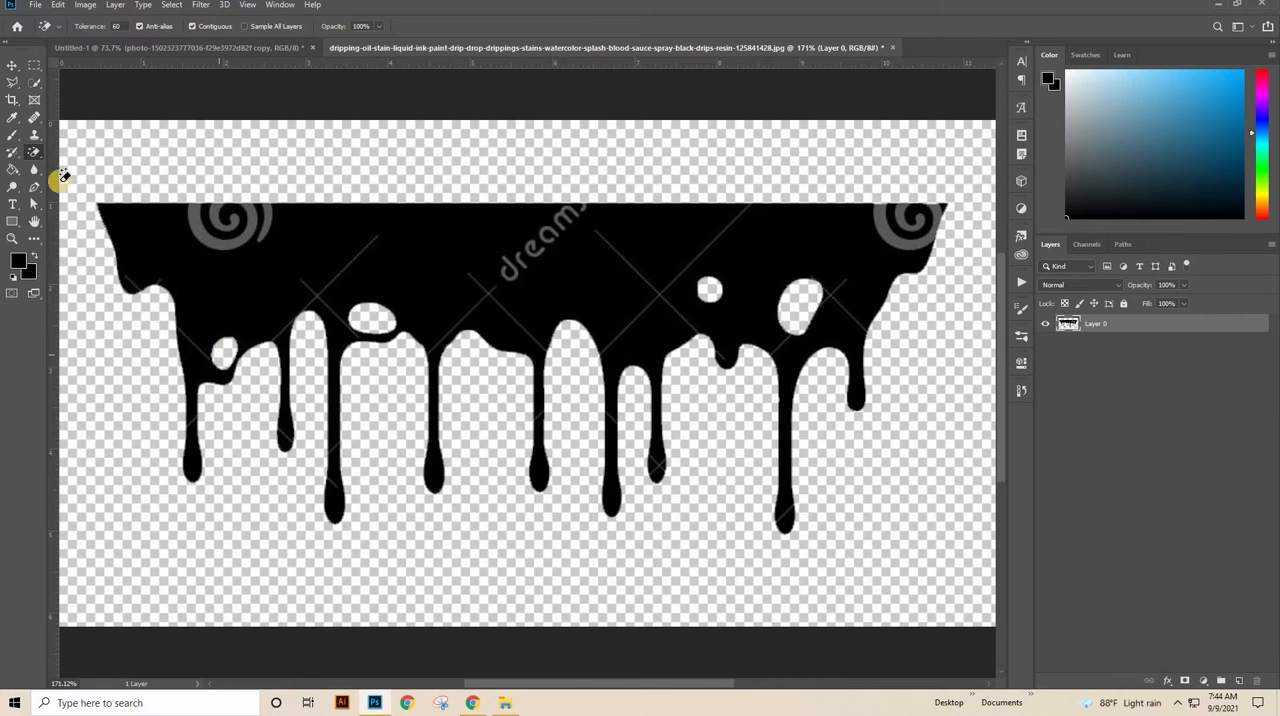
Step: Fill the drip shape with solid black (000000) using the Paint Bucket to cover the watermark
{"action": "left_click", "coordinate": [13, 172]}
{"action": "left_click", "coordinate": [80, 181]}
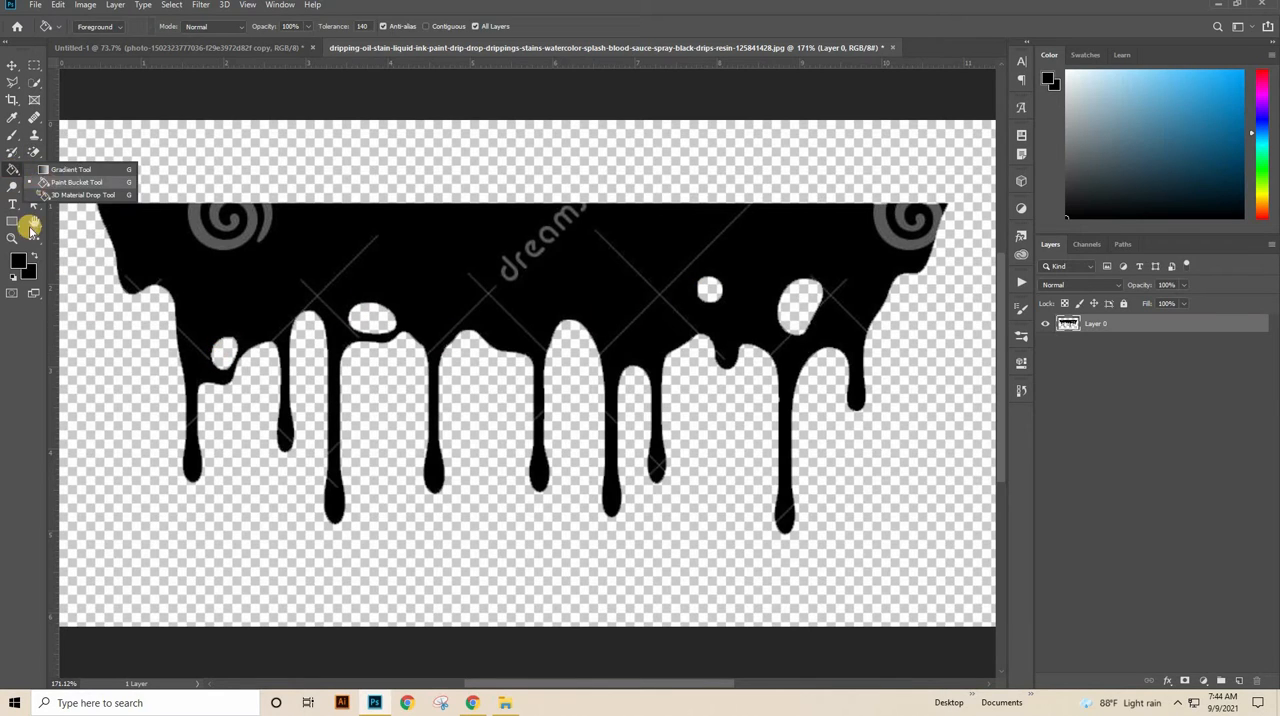
{"action": "left_click", "coordinate": [22, 268]}
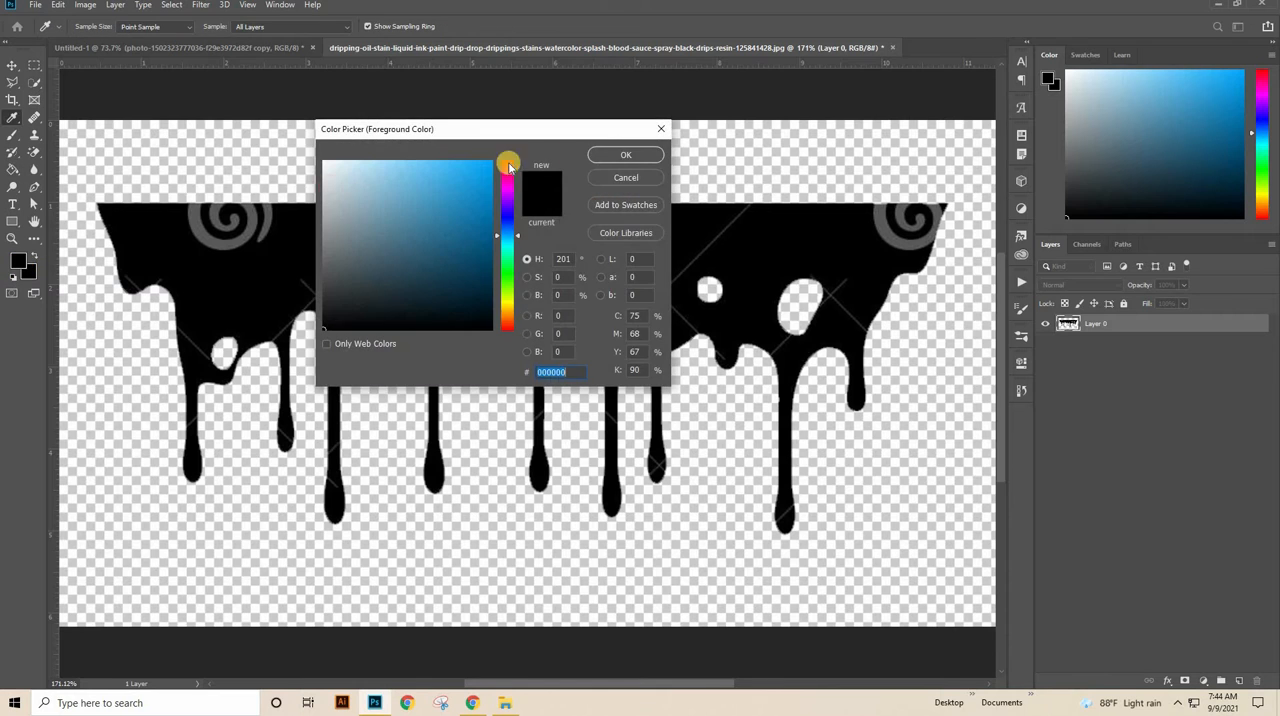
{"action": "left_click", "coordinate": [609, 157]}
{"action": "left_click", "coordinate": [738, 254]}
{"action": "left_click_drag", "start_coordinate": [739, 255], "coordinate": [694, 266]}
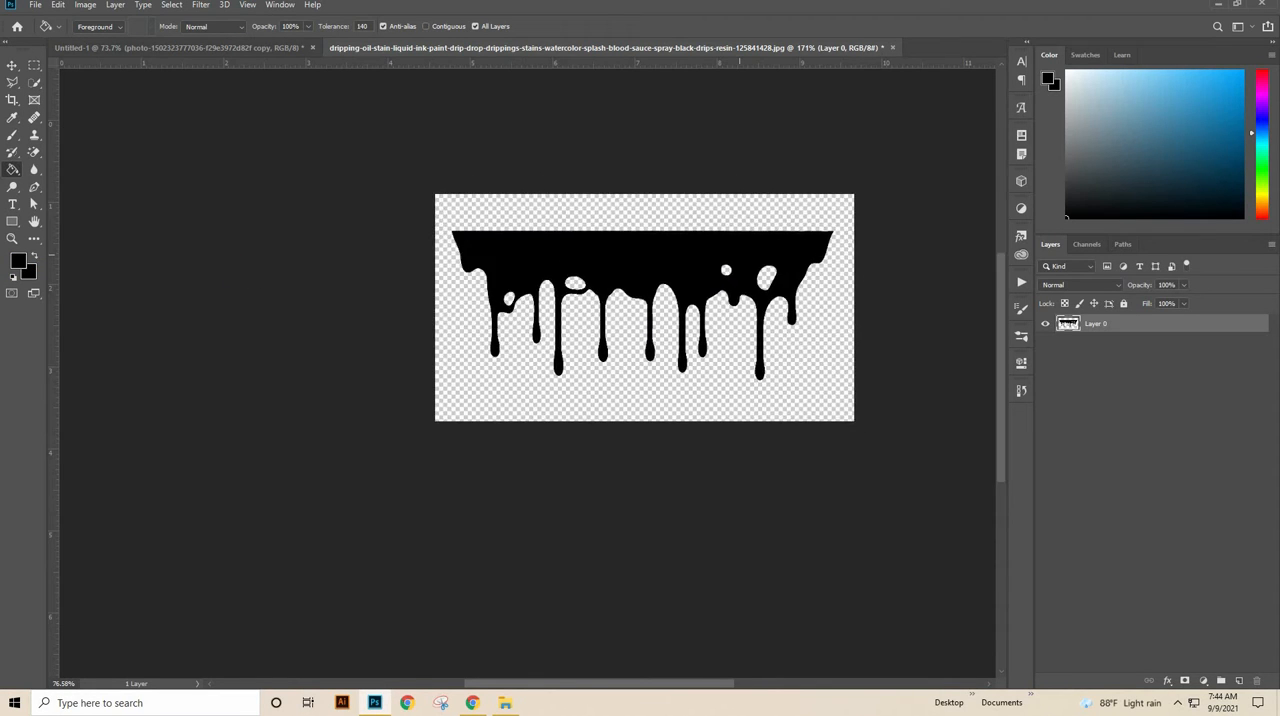
Step: Move the black drip shape into the Untitled-1 document, over the woman's lower torso
{"action": "key", "text": "v"}
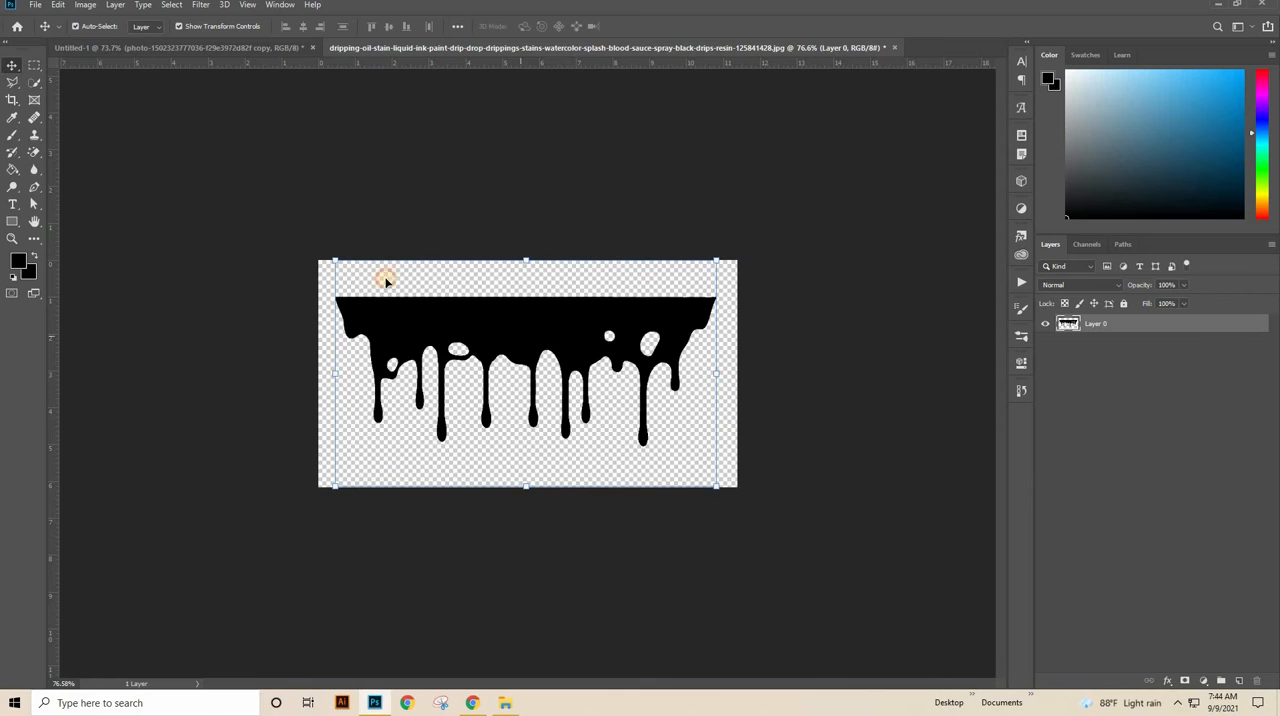
{"action": "left_click_drag", "start_coordinate": [386, 280], "coordinate": [251, 49]}
{"action": "left_click_drag", "start_coordinate": [355, 66], "coordinate": [574, 469]}
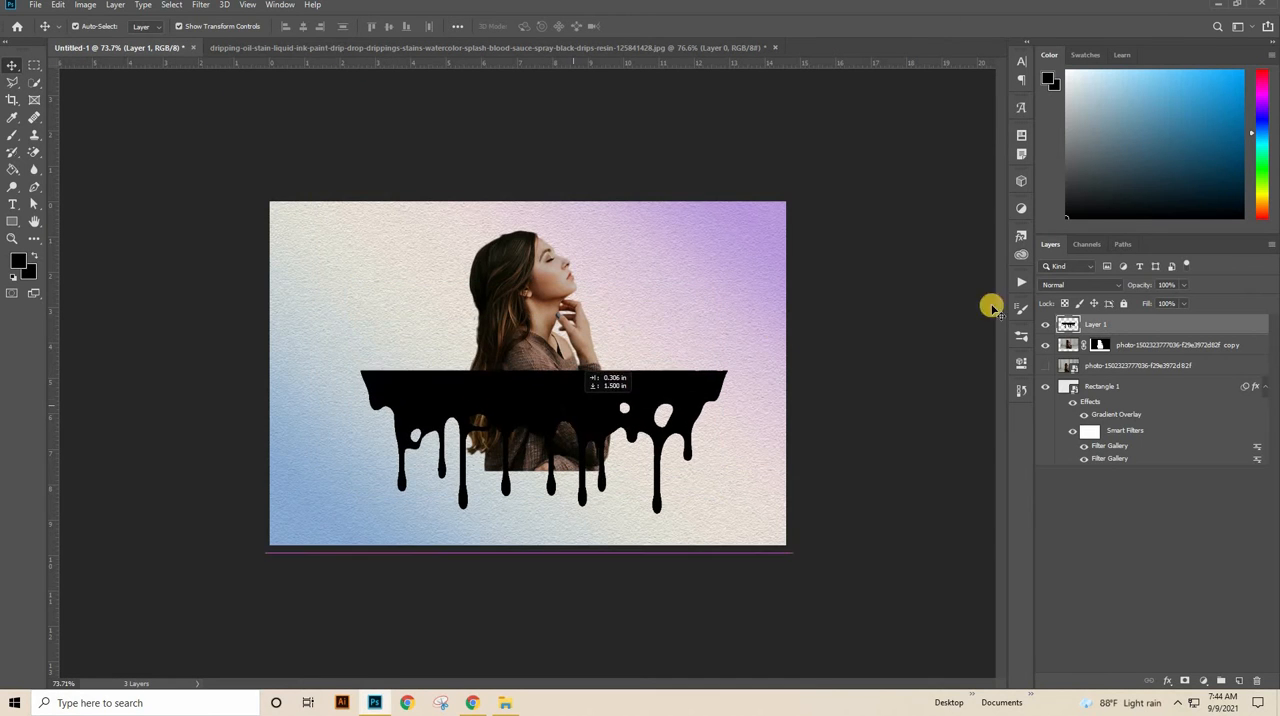
Step: Convert the drip layer to a smart object, scale it to about 45.6 %, and place it across the woman's lower torso
{"action": "right_click", "coordinate": [1152, 330]}
{"action": "left_click", "coordinate": [1040, 306]}
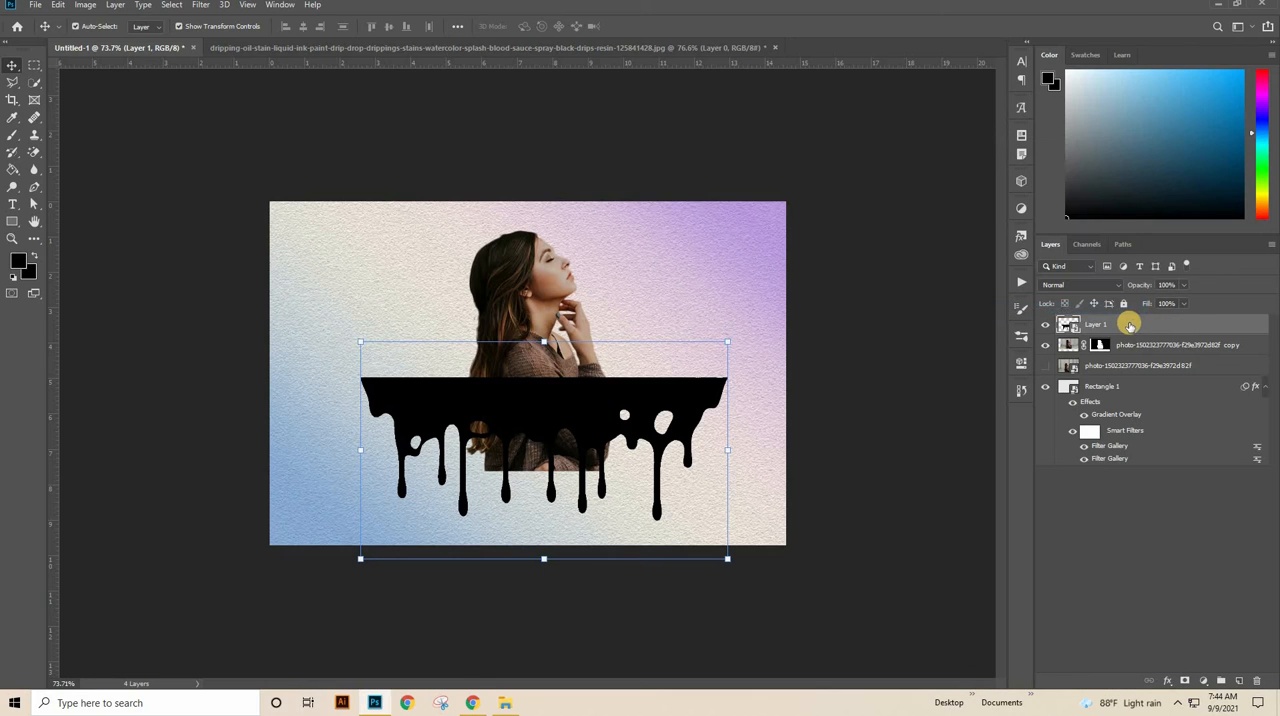
{"action": "left_click_drag", "start_coordinate": [723, 341], "coordinate": [585, 425]}
{"action": "left_click_drag", "start_coordinate": [475, 446], "coordinate": [536, 397]}
{"action": "scroll", "coordinate": [626, 317], "scroll_direction": "up", "scroll_amount": 7}
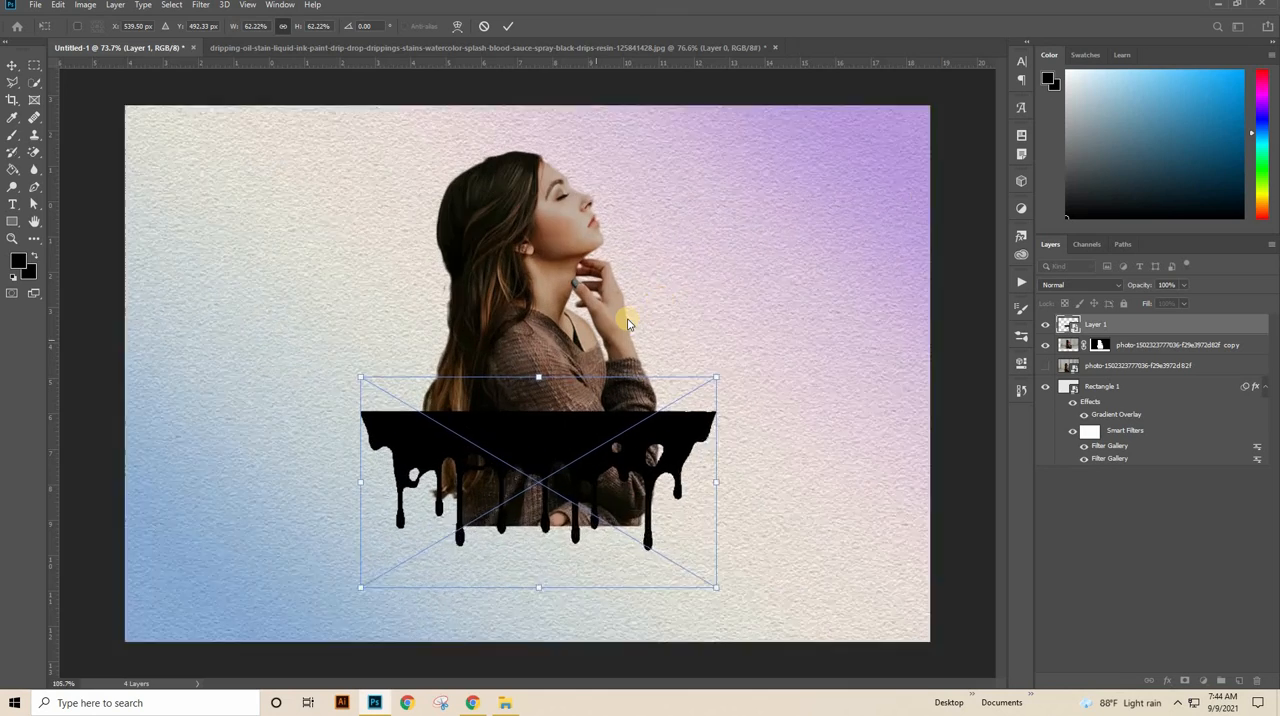
{"action": "left_click_drag", "start_coordinate": [626, 317], "coordinate": [660, 137]}
{"action": "left_click_drag", "start_coordinate": [318, 224], "coordinate": [381, 264]}
{"action": "left_click_drag", "start_coordinate": [759, 271], "coordinate": [709, 309]}
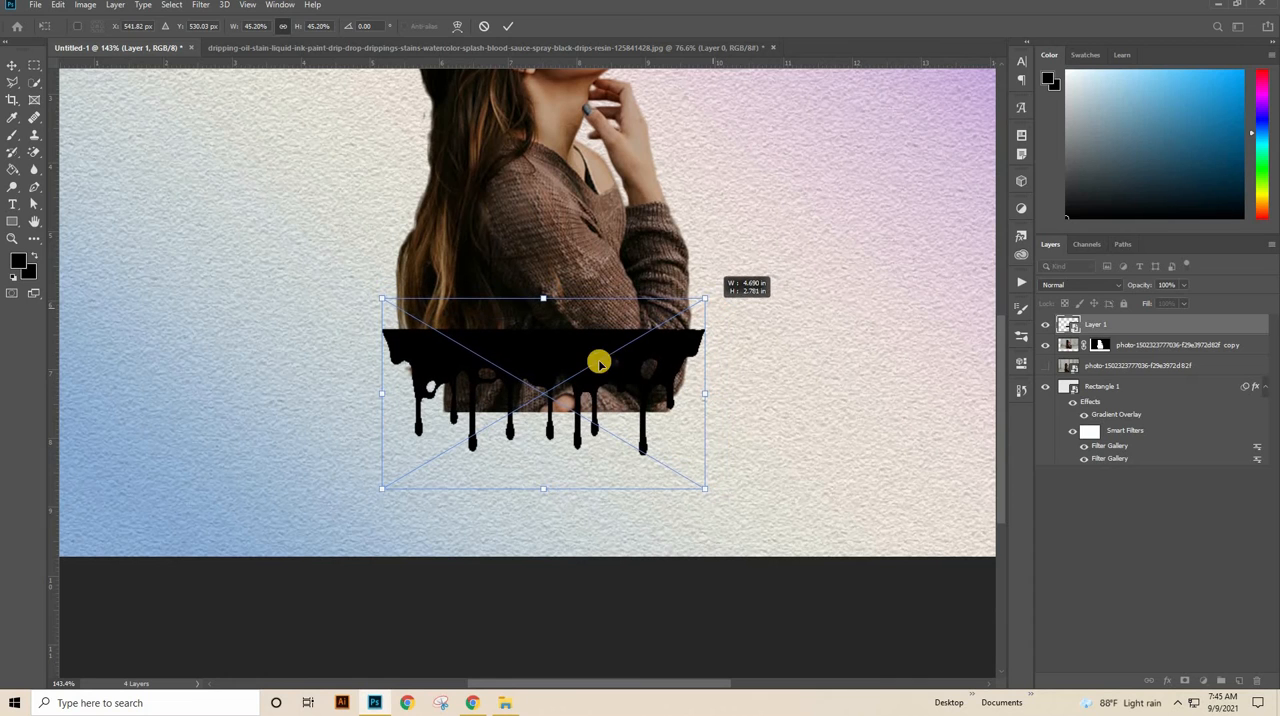
{"action": "left_click_drag", "start_coordinate": [546, 329], "coordinate": [549, 294]}
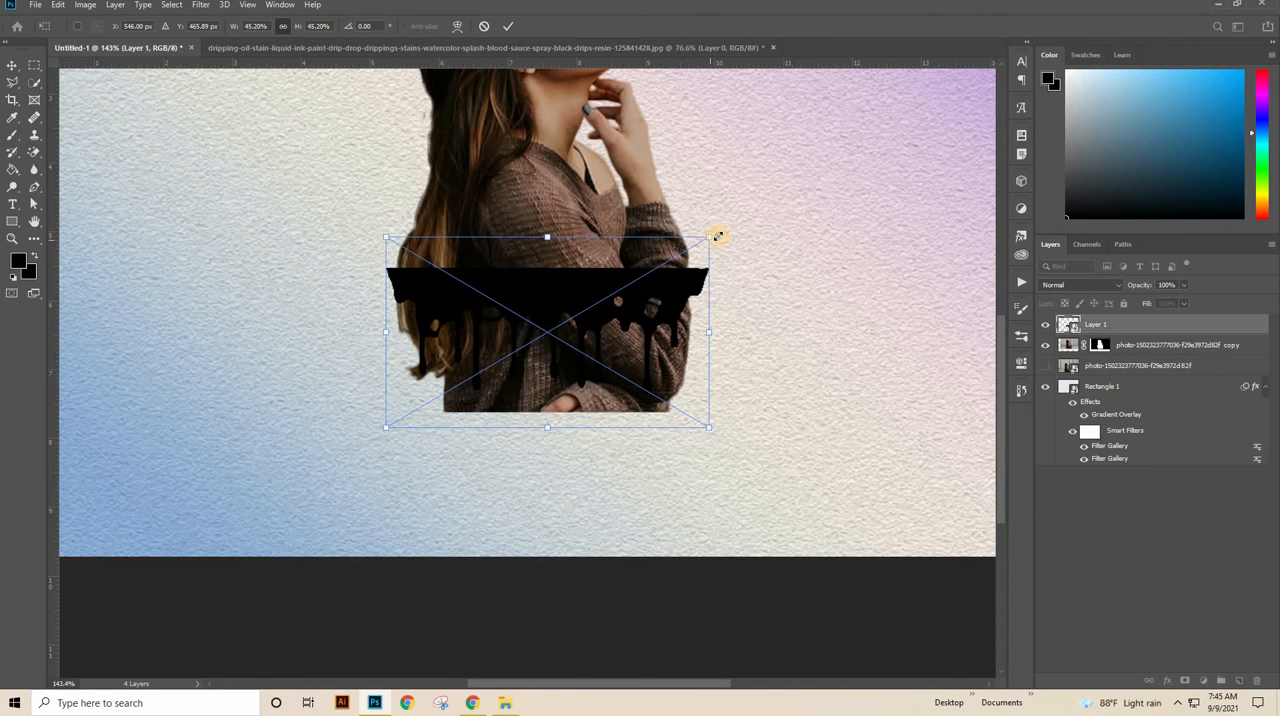
{"action": "left_click_drag", "start_coordinate": [718, 236], "coordinate": [727, 222]}
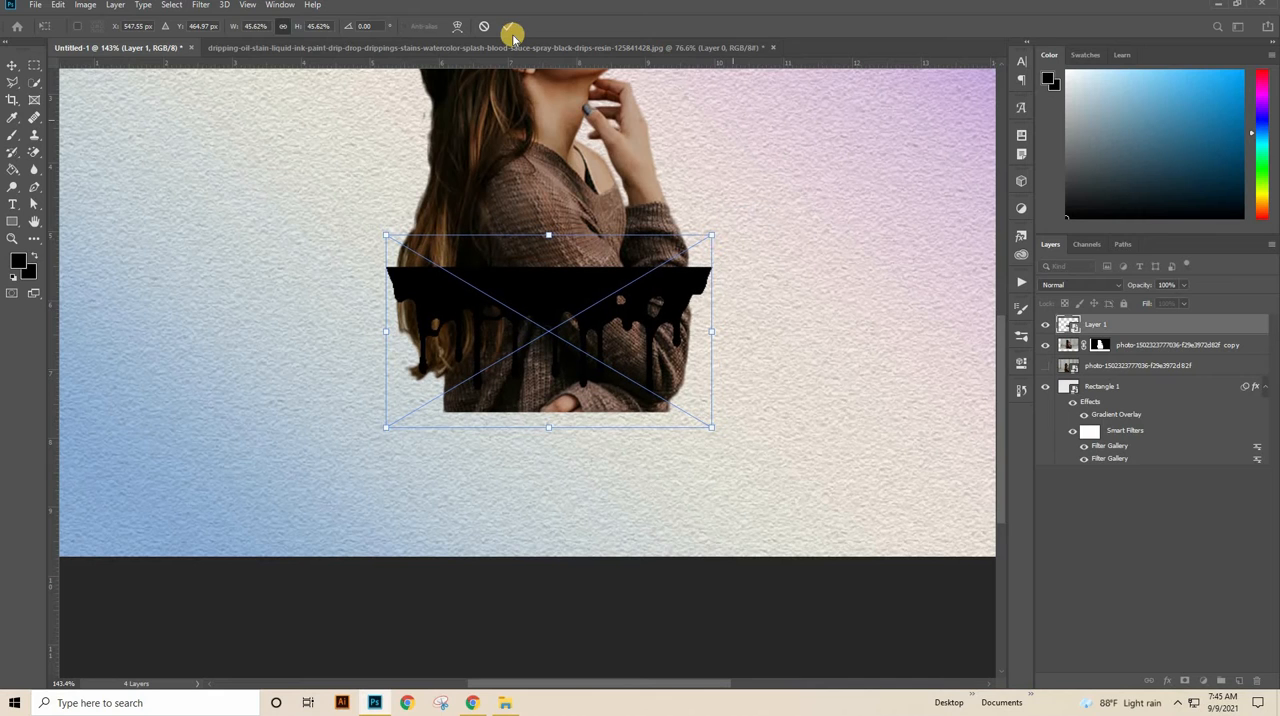
{"action": "left_click", "coordinate": [508, 28]}
{"action": "key", "text": "ctrl+0"}
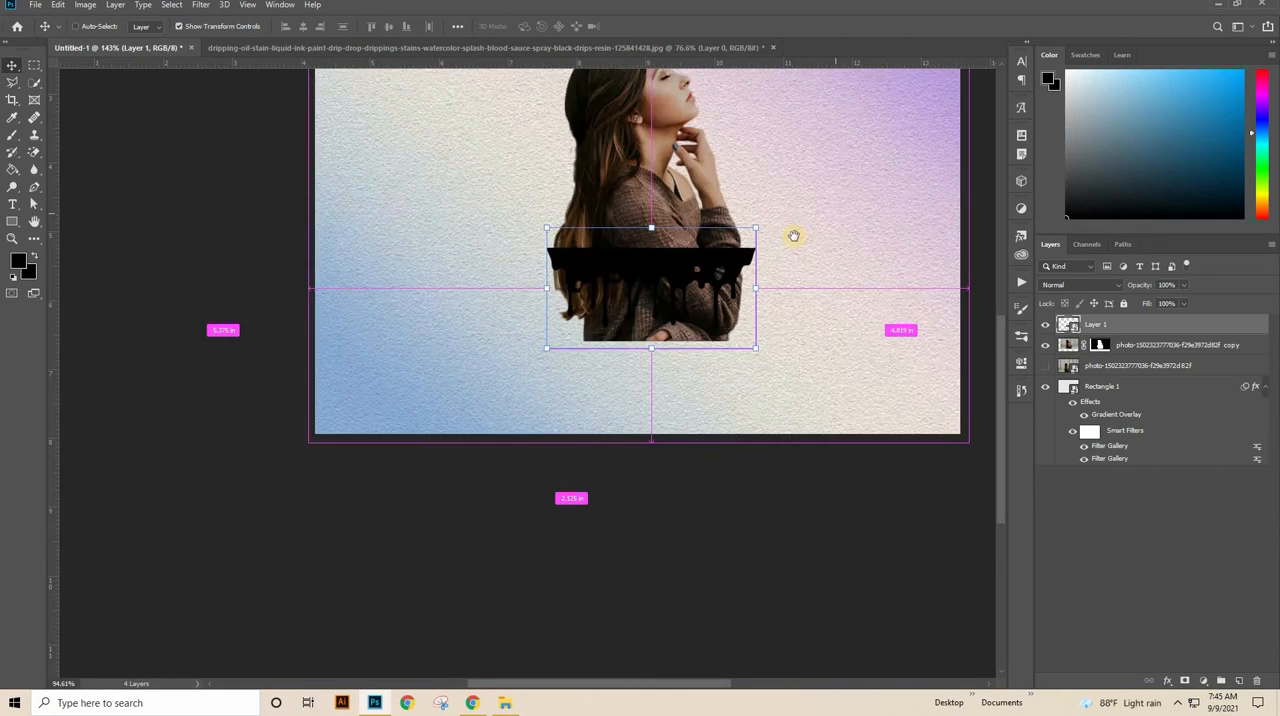
Step: Duplicate the masked woman layer to the top of the stack and add a white layer mask to Layer 1
{"action": "left_click", "coordinate": [1122, 345]}
{"action": "left_click_drag", "start_coordinate": [1122, 345], "coordinate": [1240, 677]}
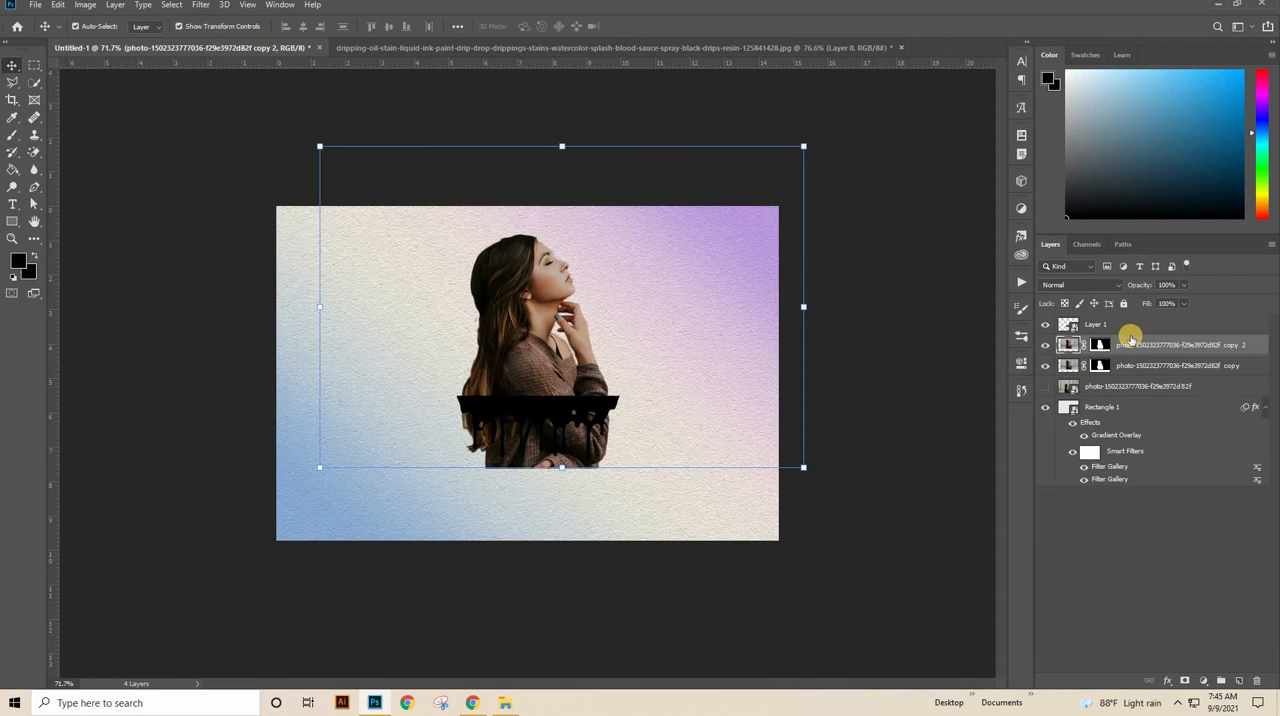
{"action": "left_click_drag", "start_coordinate": [1145, 324], "coordinate": [1140, 316]}
{"action": "left_click", "coordinate": [1124, 346]}
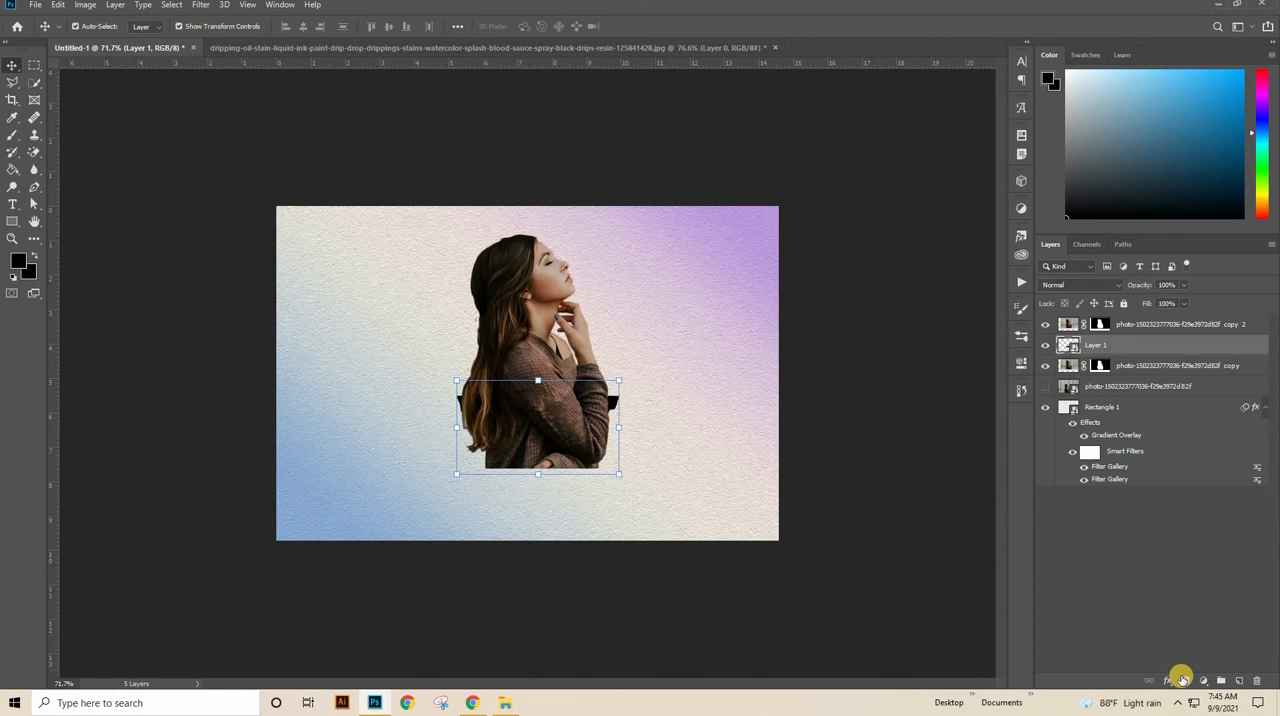
Step: Convert the topmost woman copy to a smart object and clip it to the drip shape on Layer 1
{"action": "left_click", "coordinate": [1168, 323]}
{"action": "right_click", "coordinate": [1172, 325]}
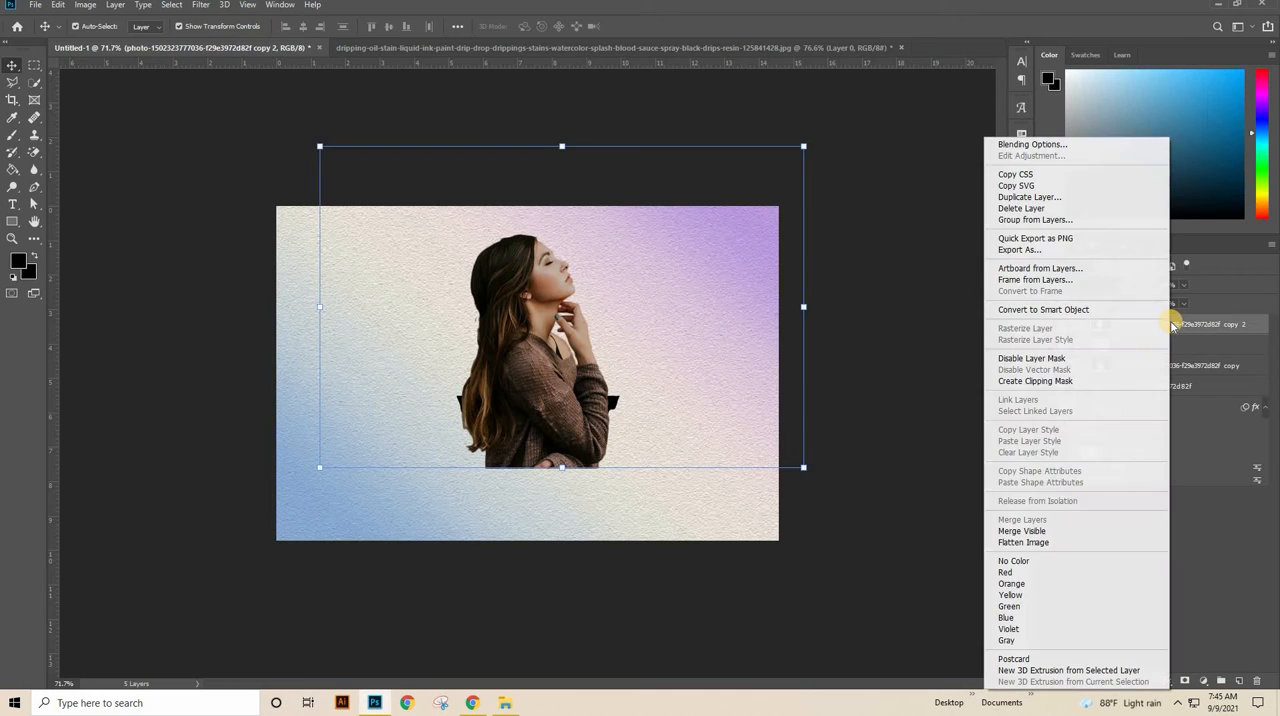
{"action": "left_click", "coordinate": [1116, 312]}
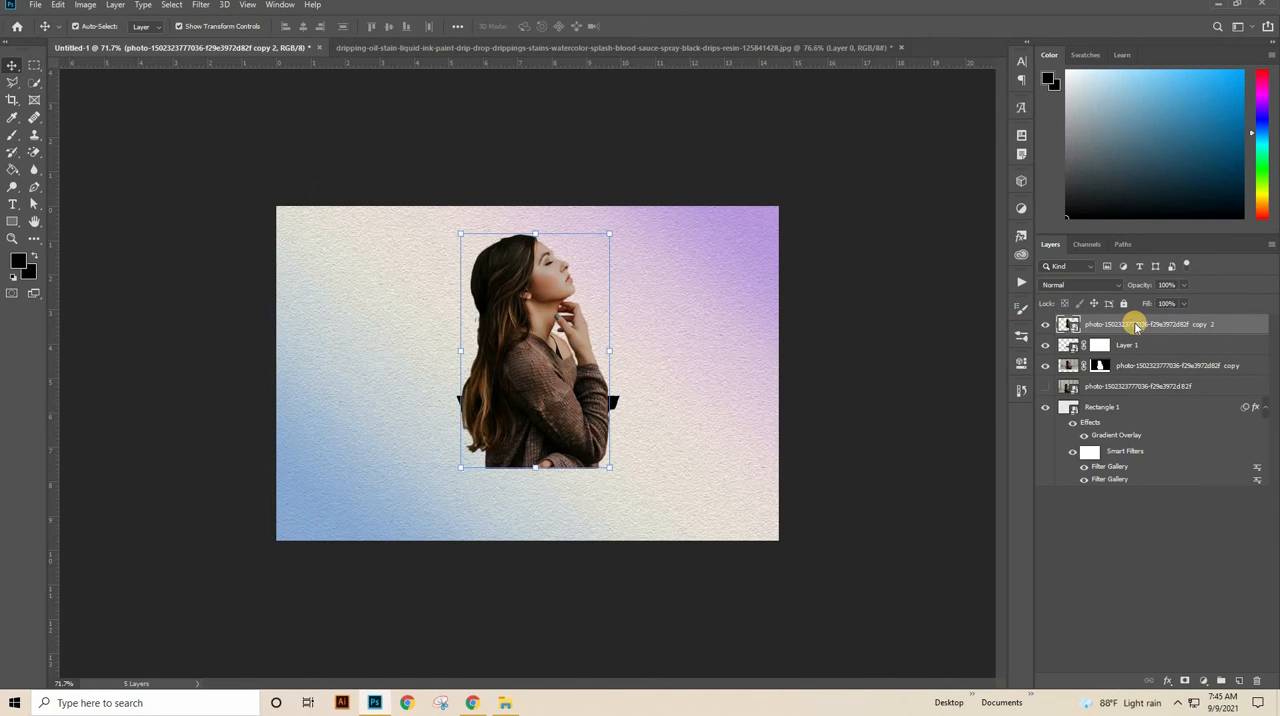
{"action": "right_click", "coordinate": [1136, 327]}
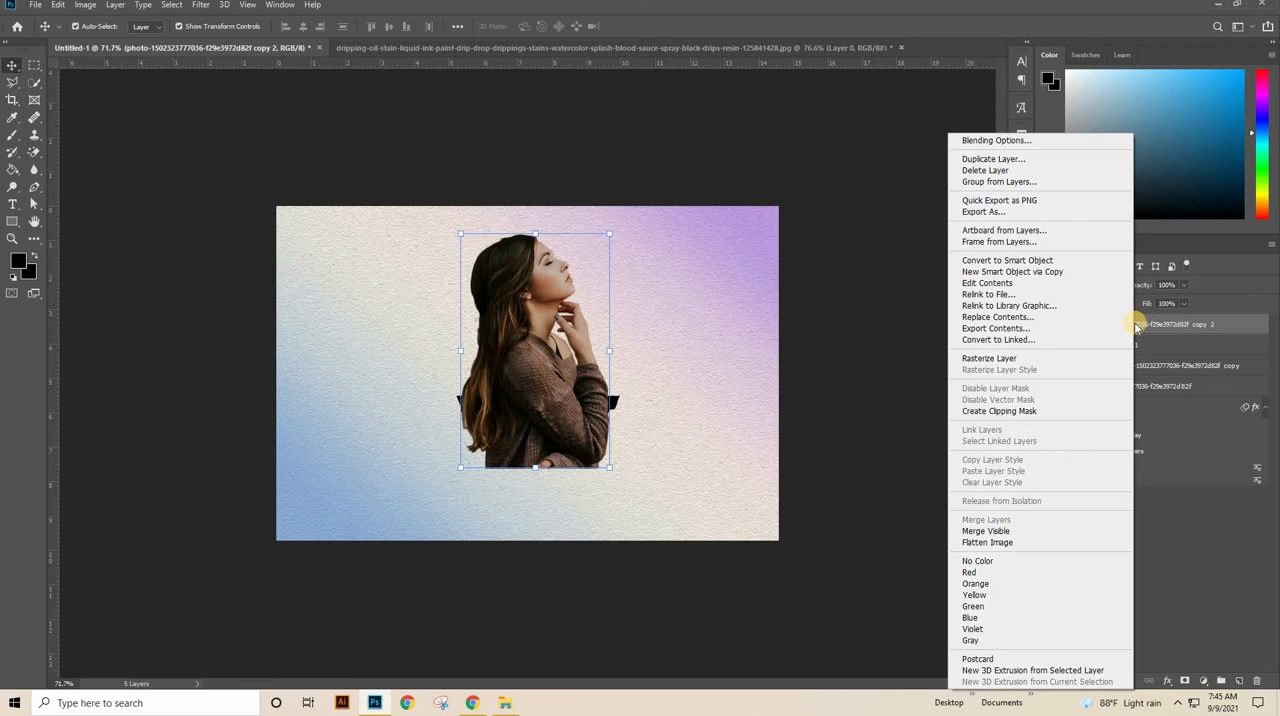
{"action": "left_click", "coordinate": [1033, 408]}
Step: Hide the masked woman layer directly beneath Layer 1 to isolate the clipped drips
{"action": "left_click", "coordinate": [1046, 366]}
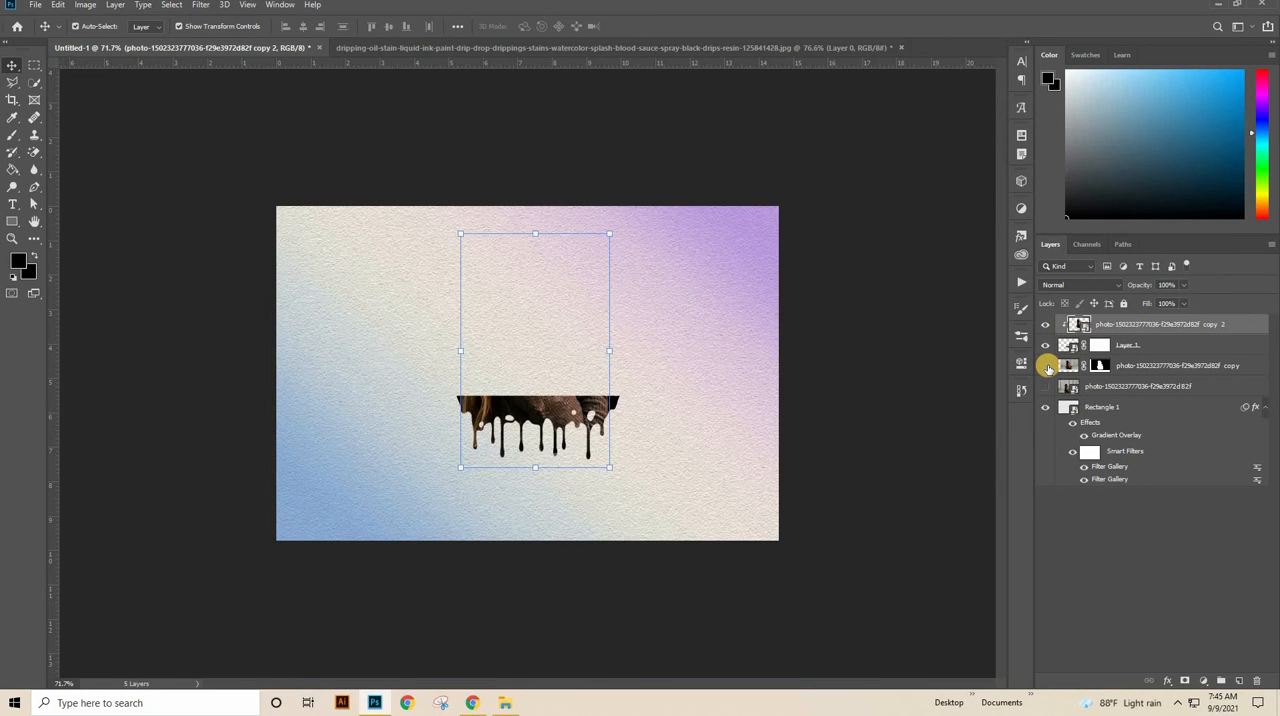
{"action": "left_click", "coordinate": [1046, 366]}
{"action": "left_click", "coordinate": [1046, 366]}
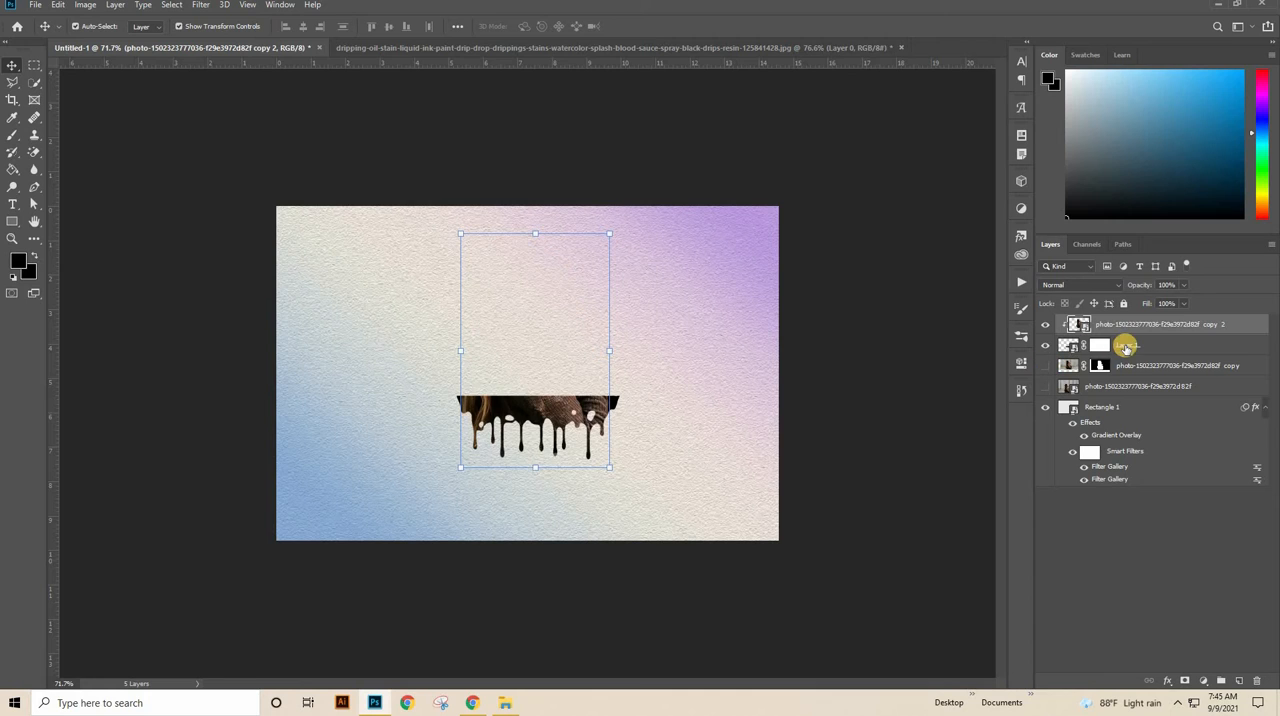
Step: Mask out the black area at the drip shape's right end, painting on Layer 1's mask with a 12 px black brush
{"action": "left_click", "coordinate": [1121, 348]}
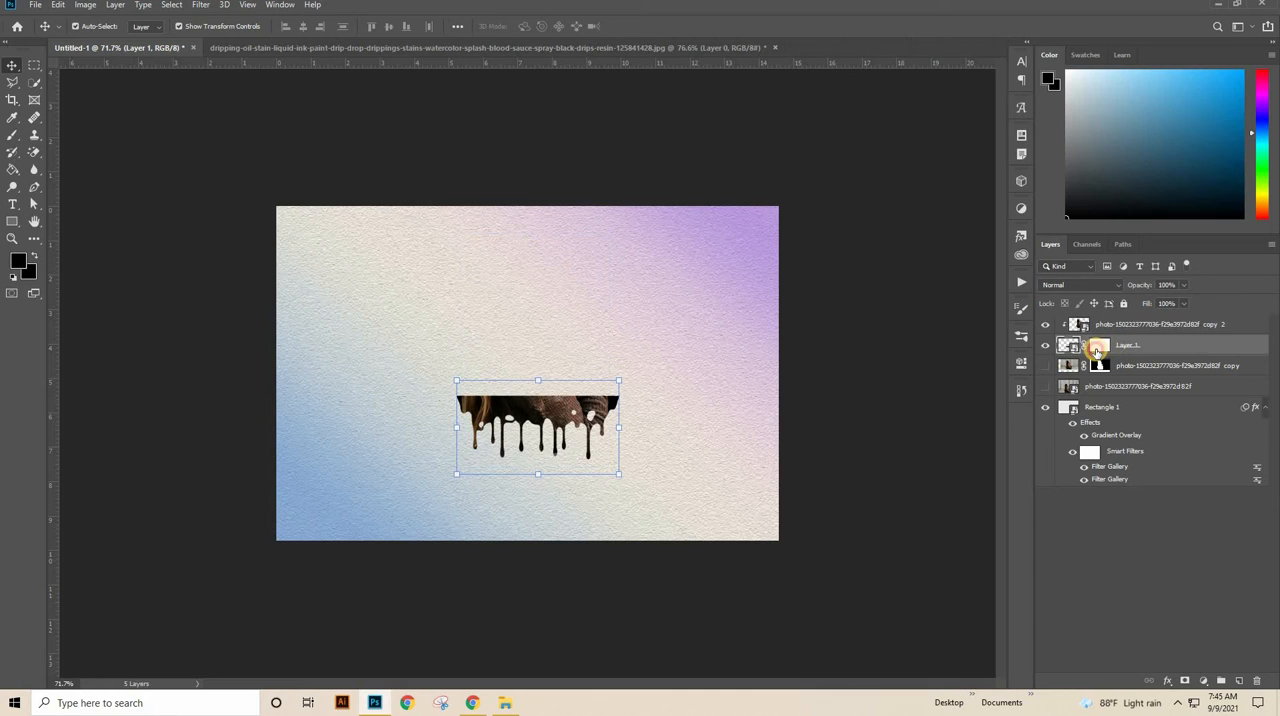
{"action": "left_click", "coordinate": [15, 262]}
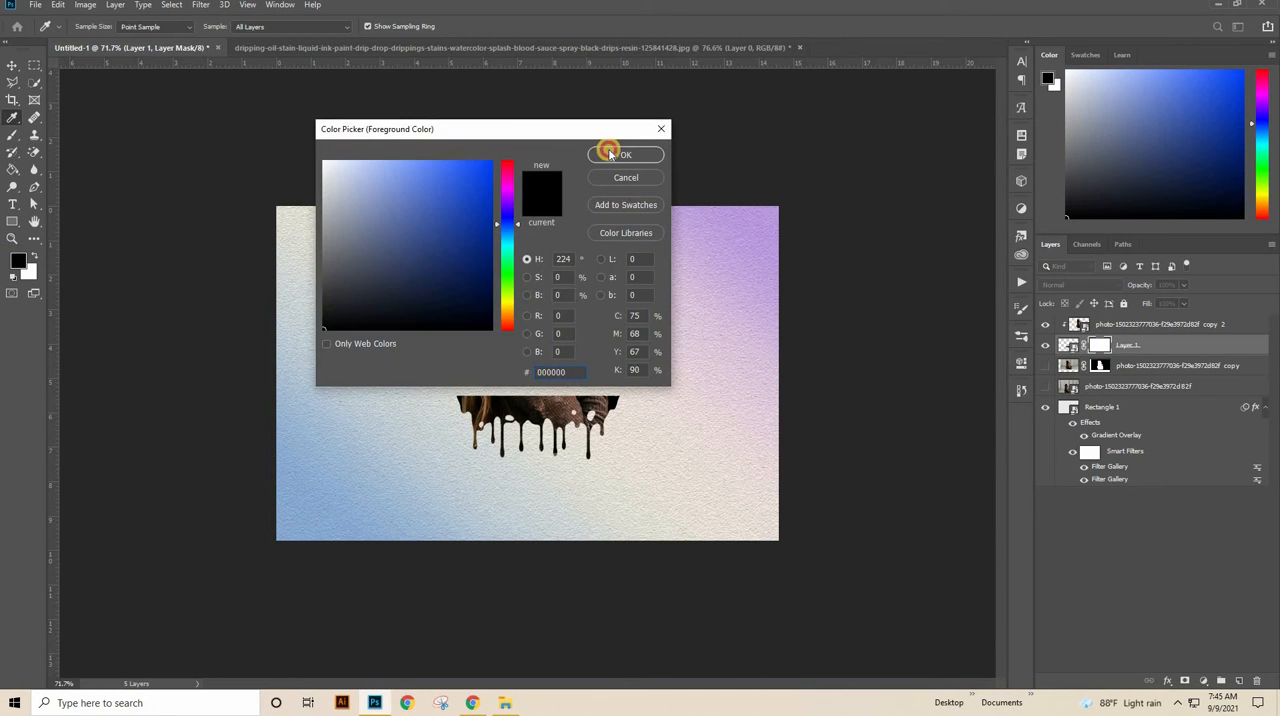
{"action": "left_click", "coordinate": [614, 154]}
{"action": "right_click", "coordinate": [12, 135]}
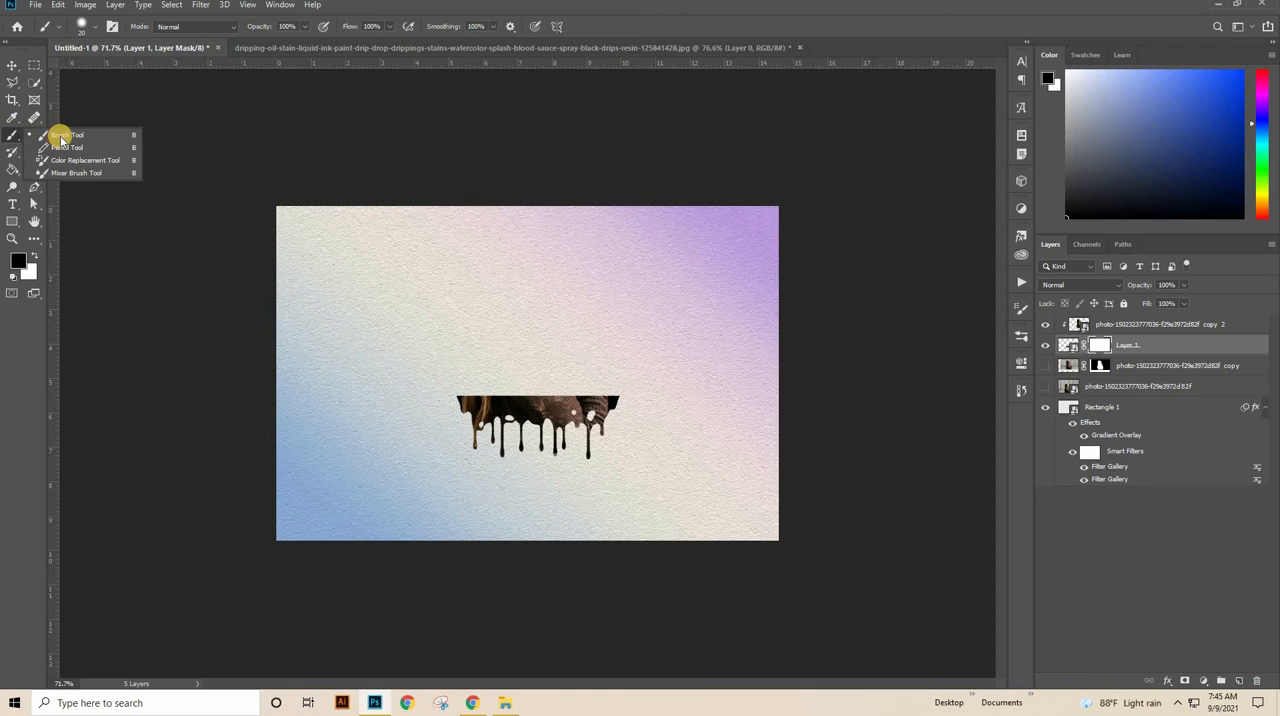
{"action": "left_click", "coordinate": [134, 131]}
{"action": "left_click_drag", "start_coordinate": [473, 346], "coordinate": [678, 411]}
{"action": "left_click_drag", "start_coordinate": [566, 320], "coordinate": [372, 185]}
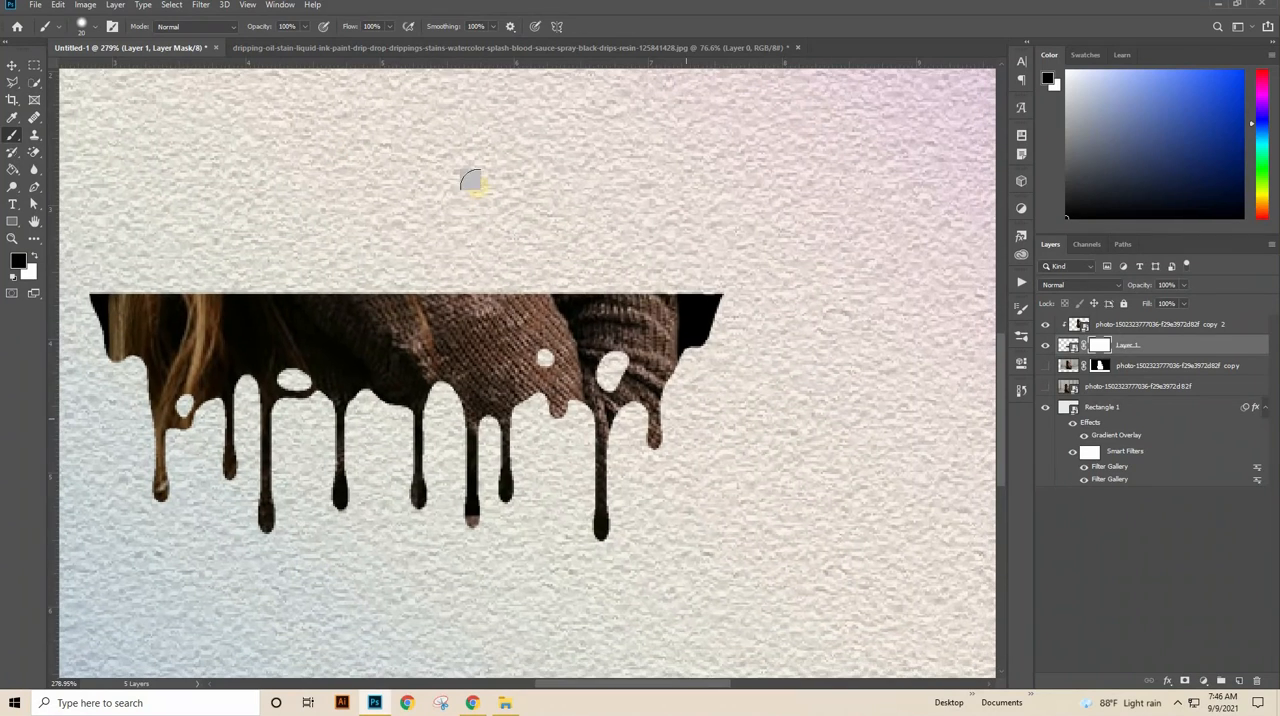
{"action": "right_click", "coordinate": [555, 205]}
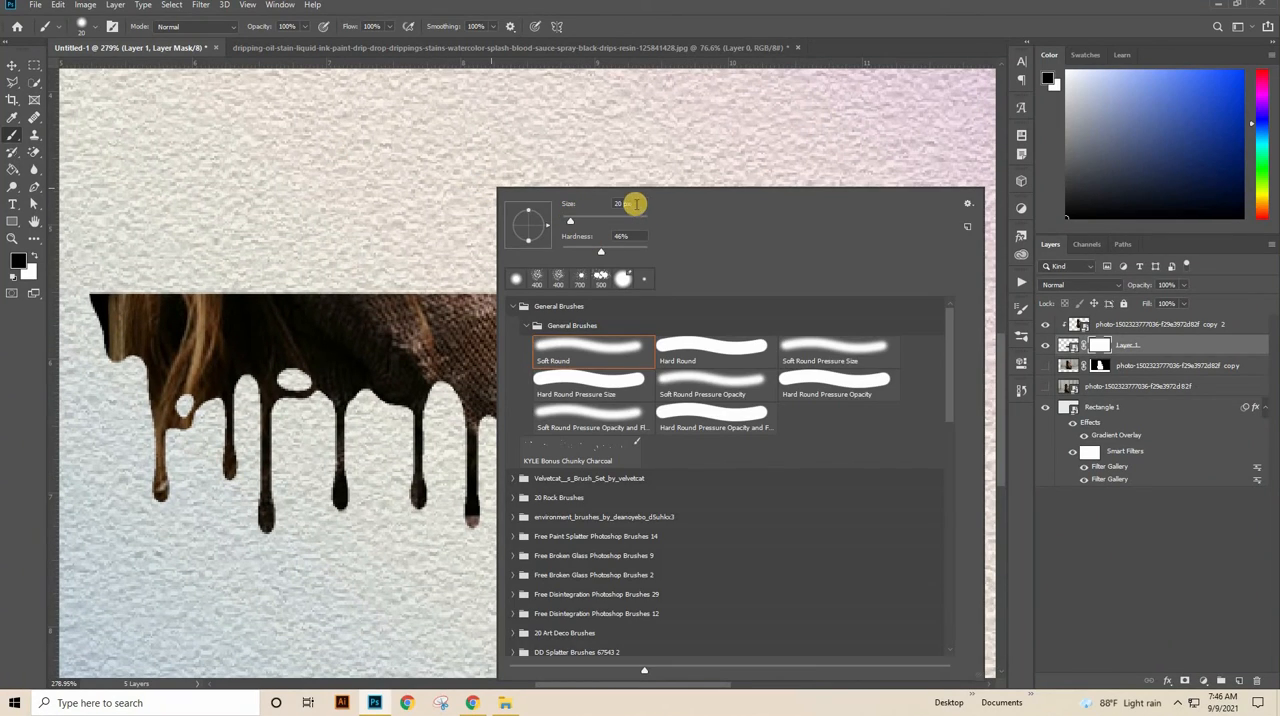
{"action": "left_click_drag", "start_coordinate": [585, 216], "coordinate": [568, 228]}
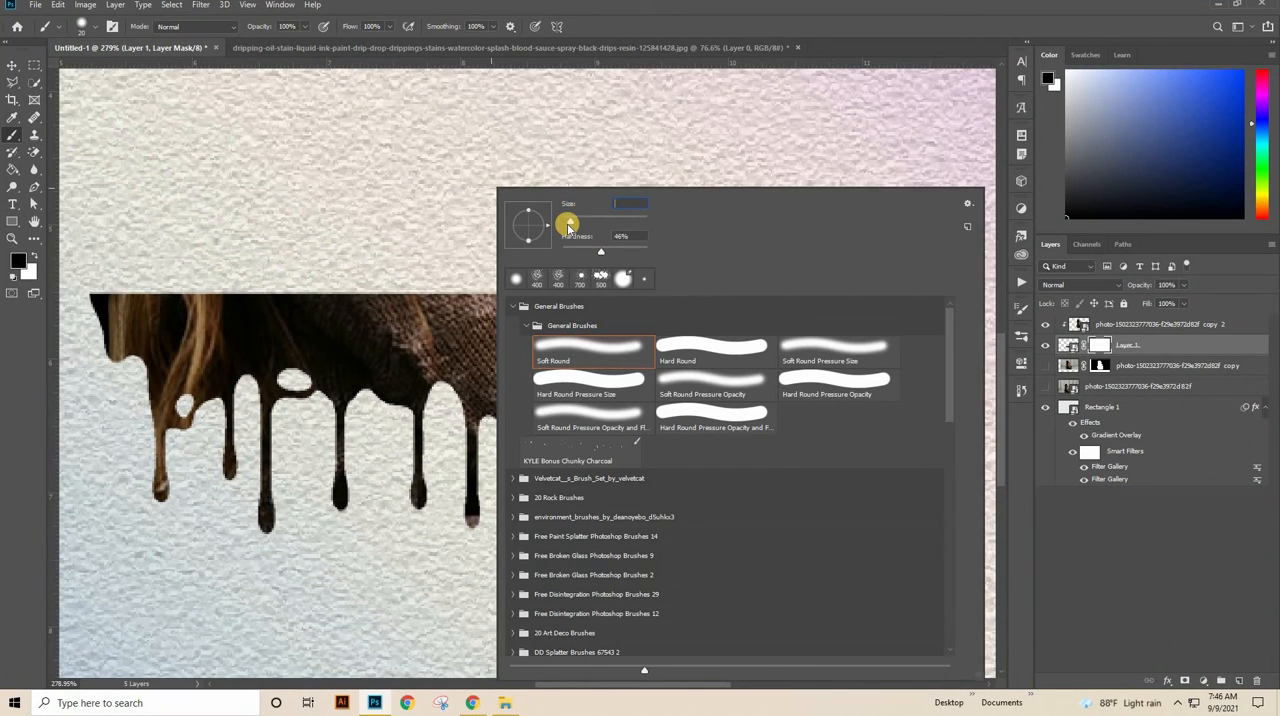
{"action": "type", "text": "12"}
{"action": "key", "text": "Return"}
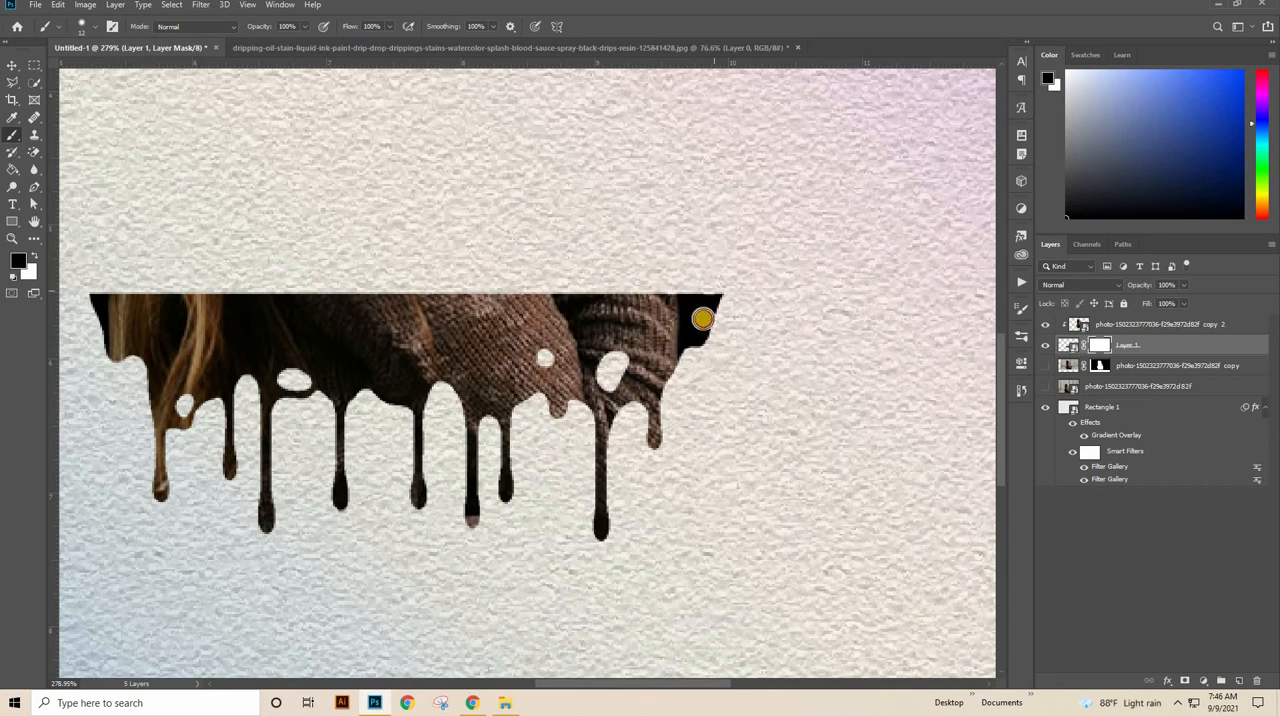
{"action": "mouse_move", "coordinate": [702, 318]}
{"action": "left_mouse_down"}
{"action": "mouse_move", "coordinate": [710, 438]}
{"action": "mouse_move", "coordinate": [721, 293]}
{"action": "mouse_move", "coordinate": [710, 341]}
{"action": "mouse_move", "coordinate": [691, 274]}
{"action": "mouse_move", "coordinate": [709, 449]}
{"action": "mouse_move", "coordinate": [719, 286]}
{"action": "left_mouse_up"}
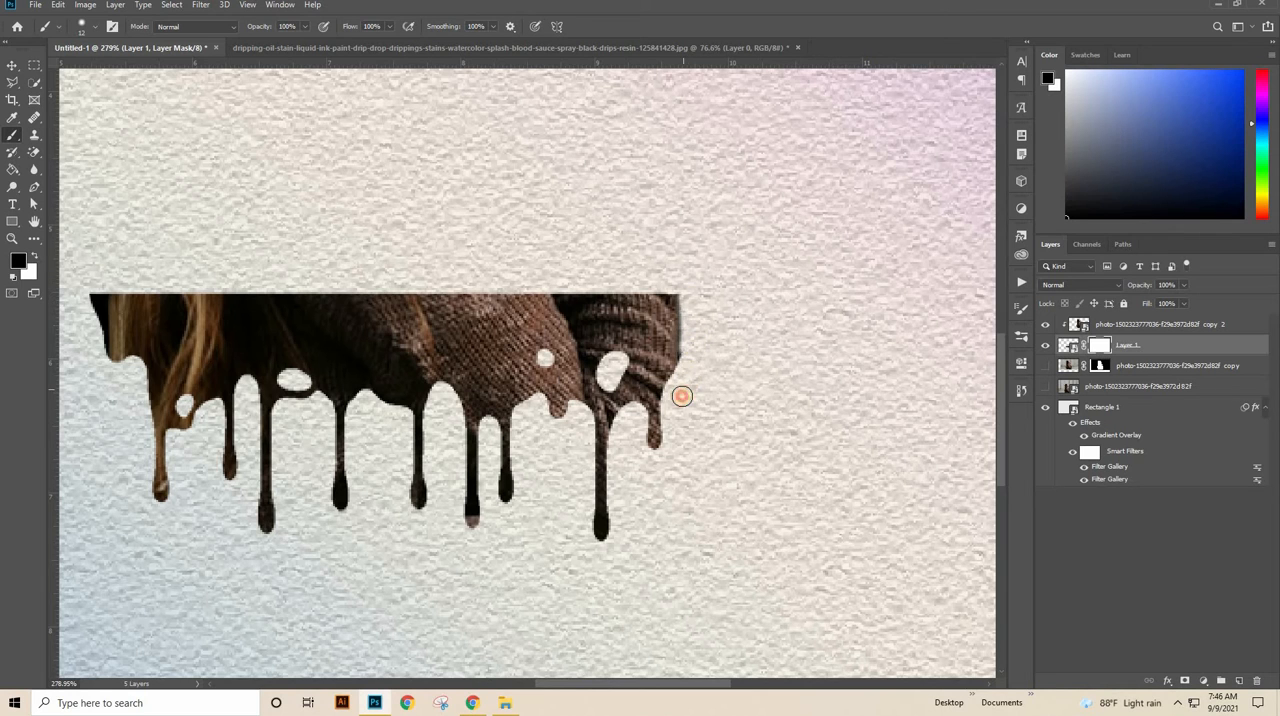
Step: Mask out the black area at the drip shape's left end with the same brush on Layer 1's mask
{"action": "scroll", "coordinate": [651, 373], "scroll_direction": "left", "scroll_amount": 5}
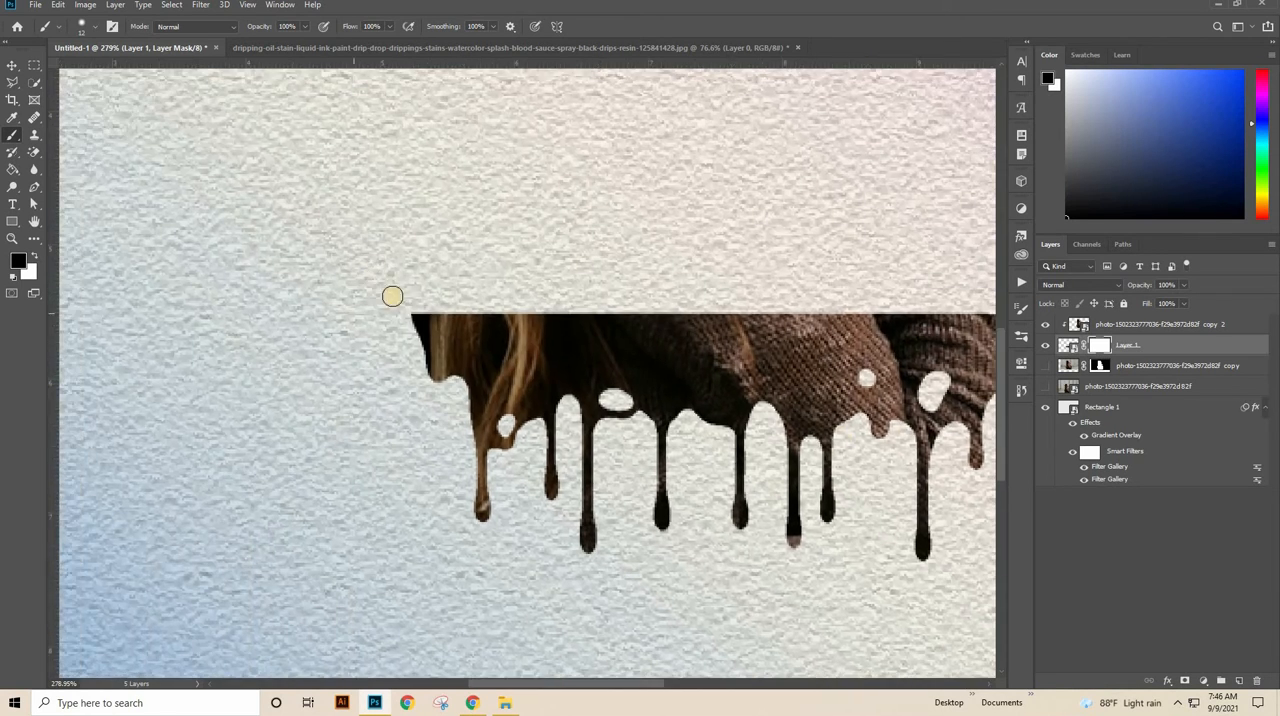
{"action": "mouse_move", "coordinate": [416, 340]}
{"action": "left_mouse_down"}
{"action": "mouse_move", "coordinate": [417, 403]}
{"action": "mouse_move", "coordinate": [420, 370]}
{"action": "left_mouse_up"}
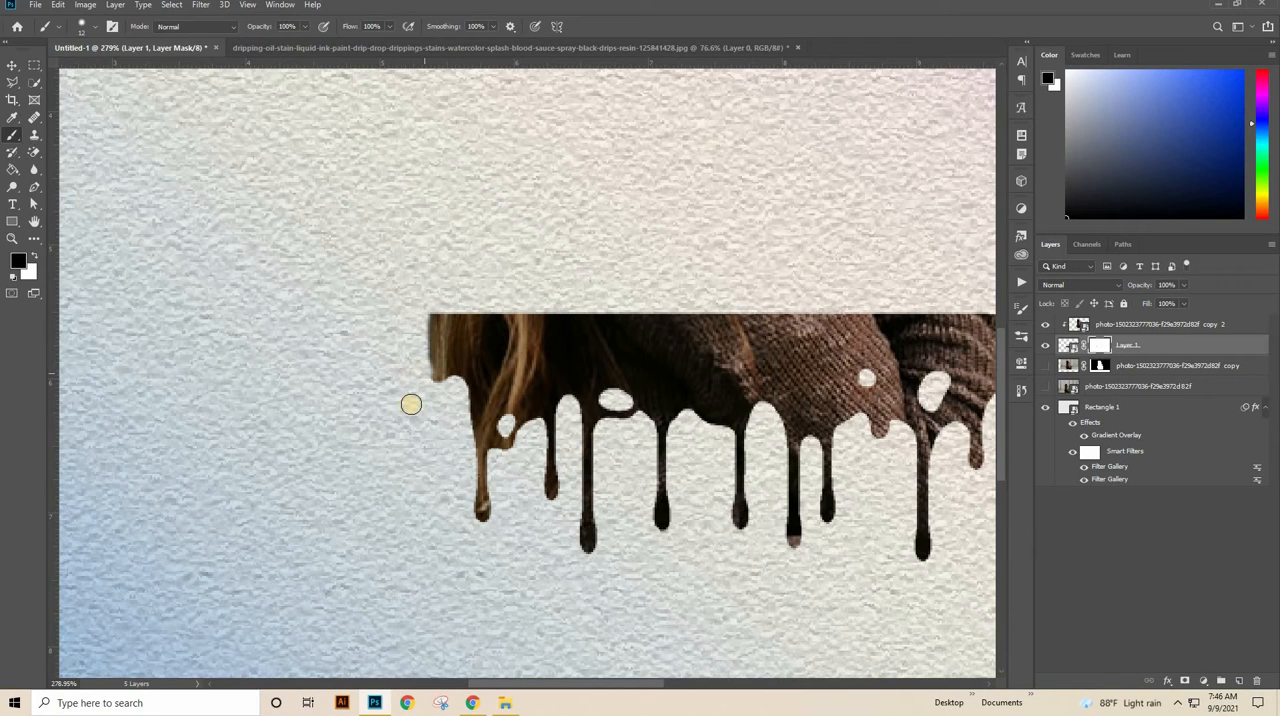
{"action": "key", "text": "z"}
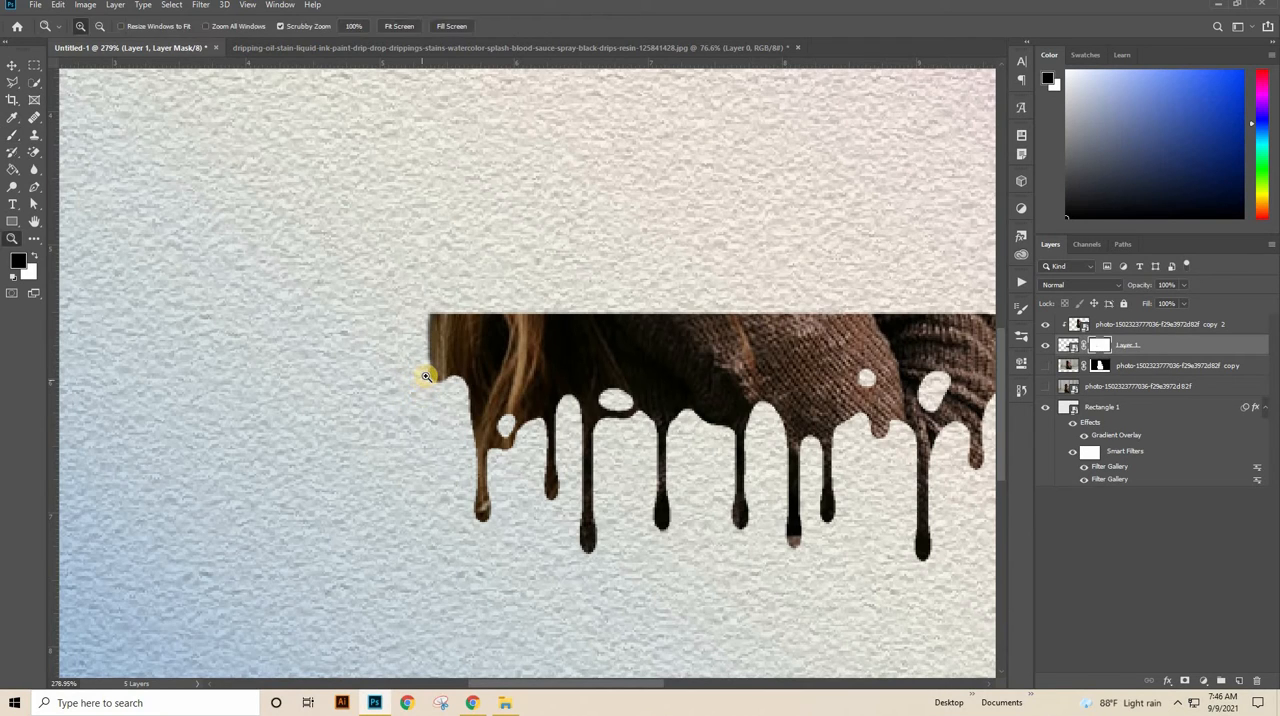
{"action": "left_click", "coordinate": [406, 402]}
{"action": "left_click", "coordinate": [406, 402]}
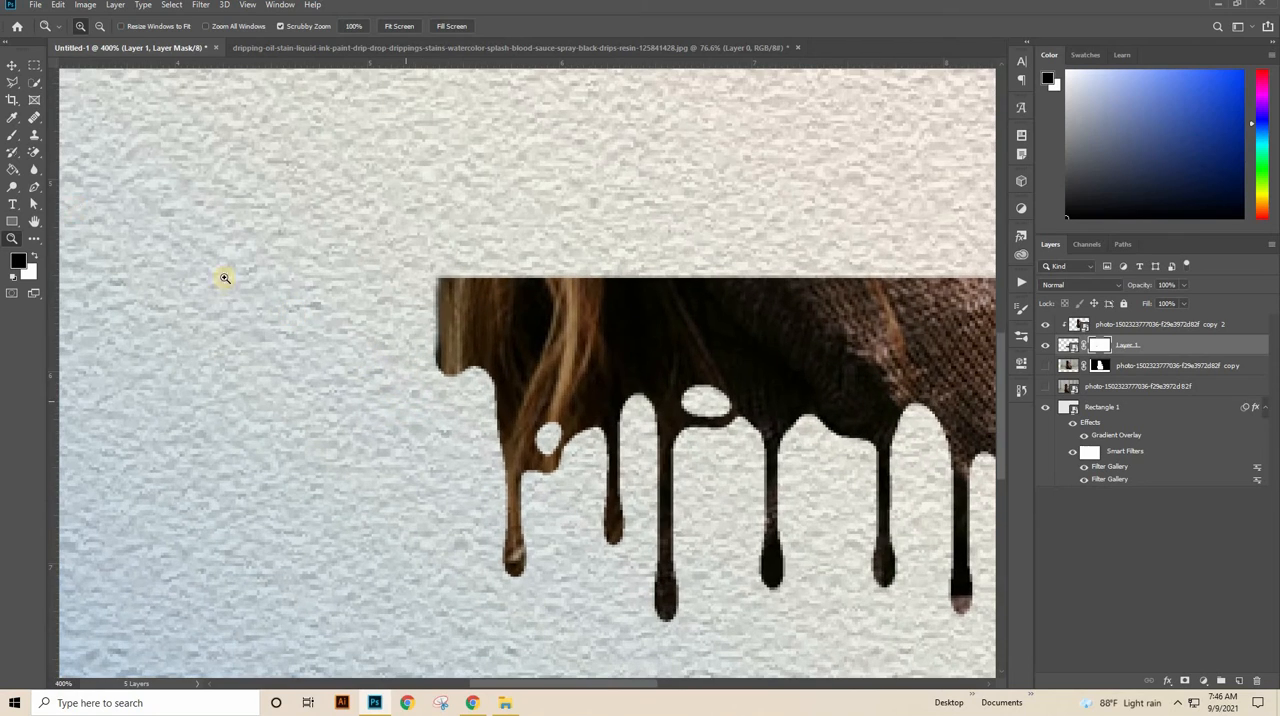
{"action": "left_click", "coordinate": [42, 137]}
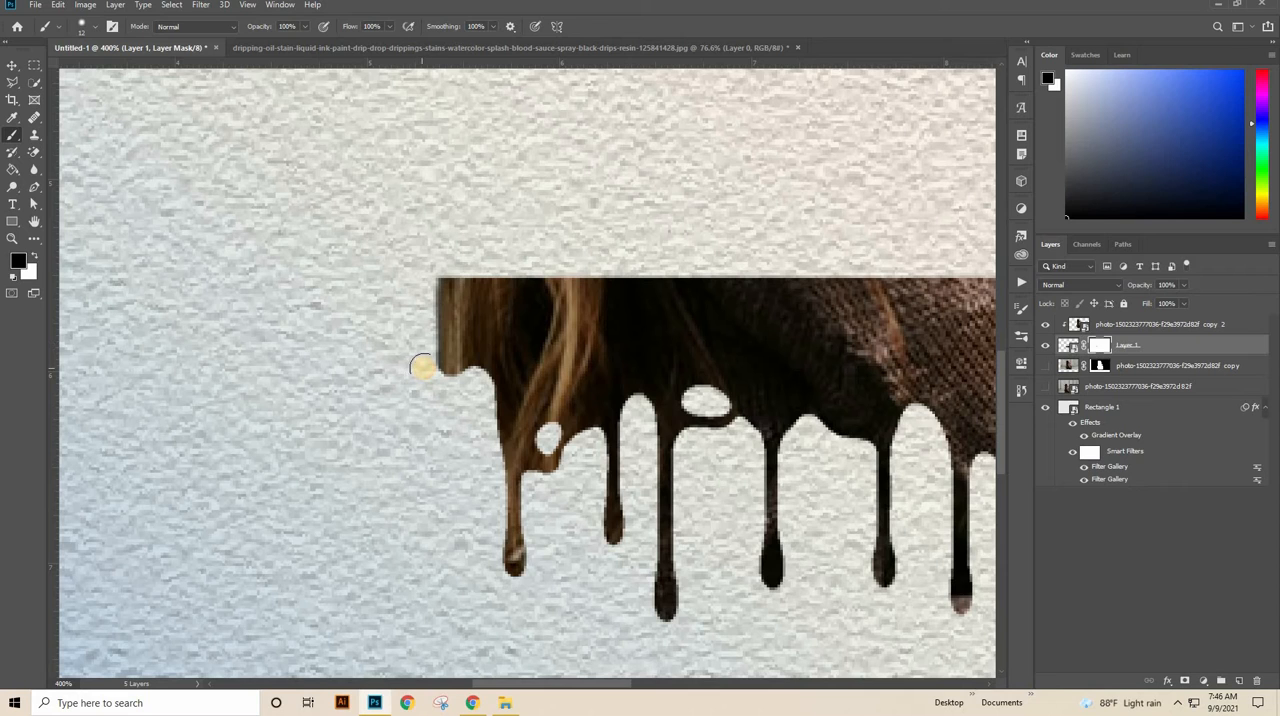
{"action": "key", "text": "ctrl+0"}
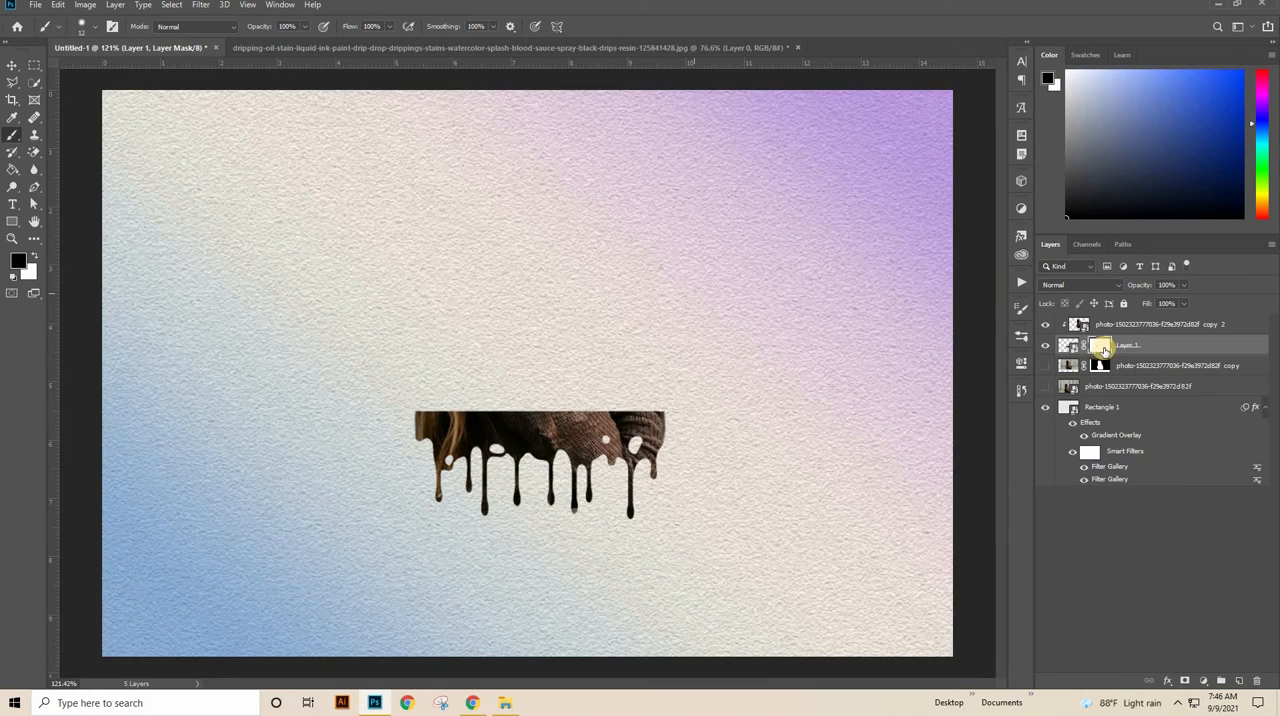
Step: With the lower woman layer shown and the clipped copy hidden, select everything outside the drip shape, targeting the lower woman layer
{"action": "left_click", "coordinate": [1046, 366]}
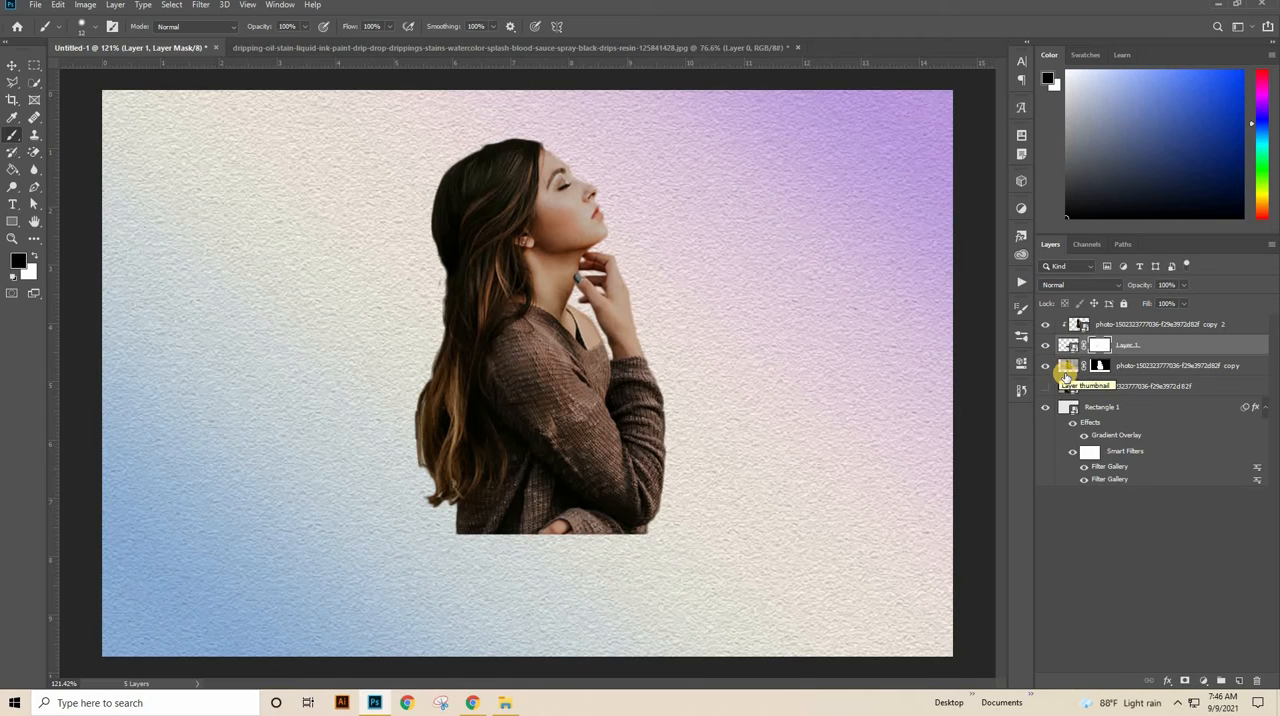
{"action": "left_click", "coordinate": [1045, 323]}
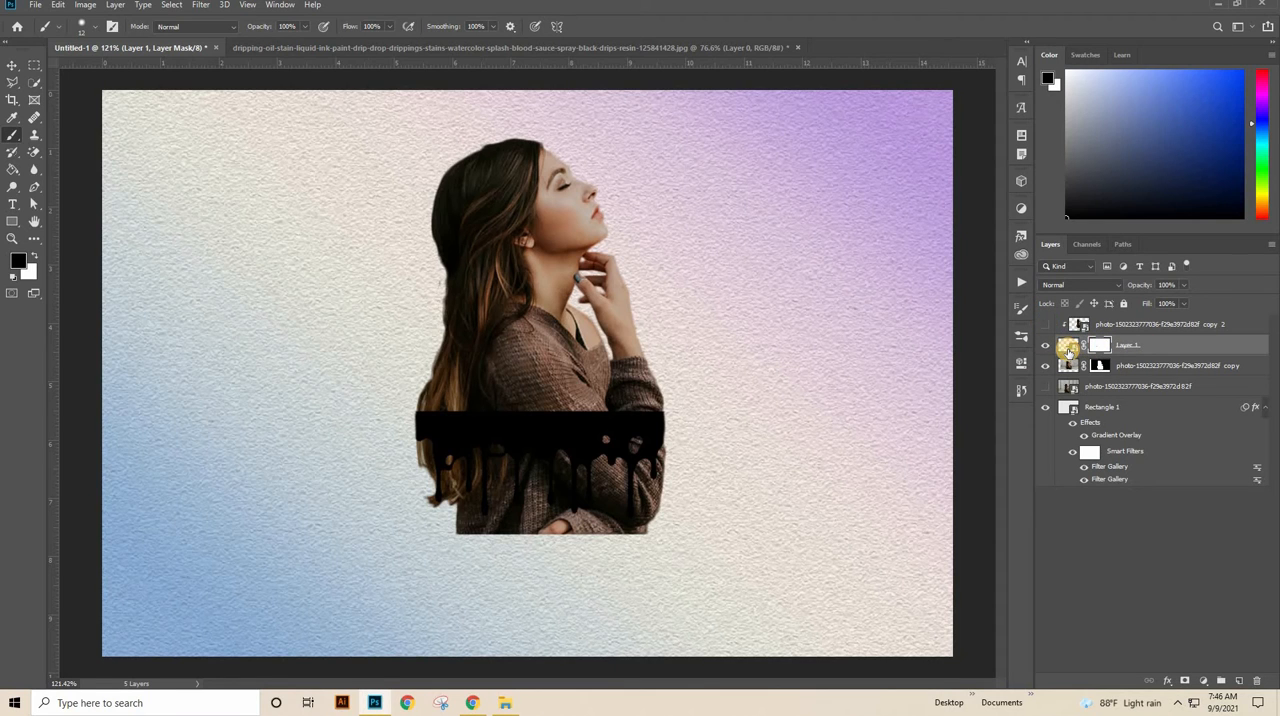
{"action": "left_click", "coordinate": [1068, 350], "text": "ctrl"}
{"action": "left_click", "coordinate": [1070, 351]}
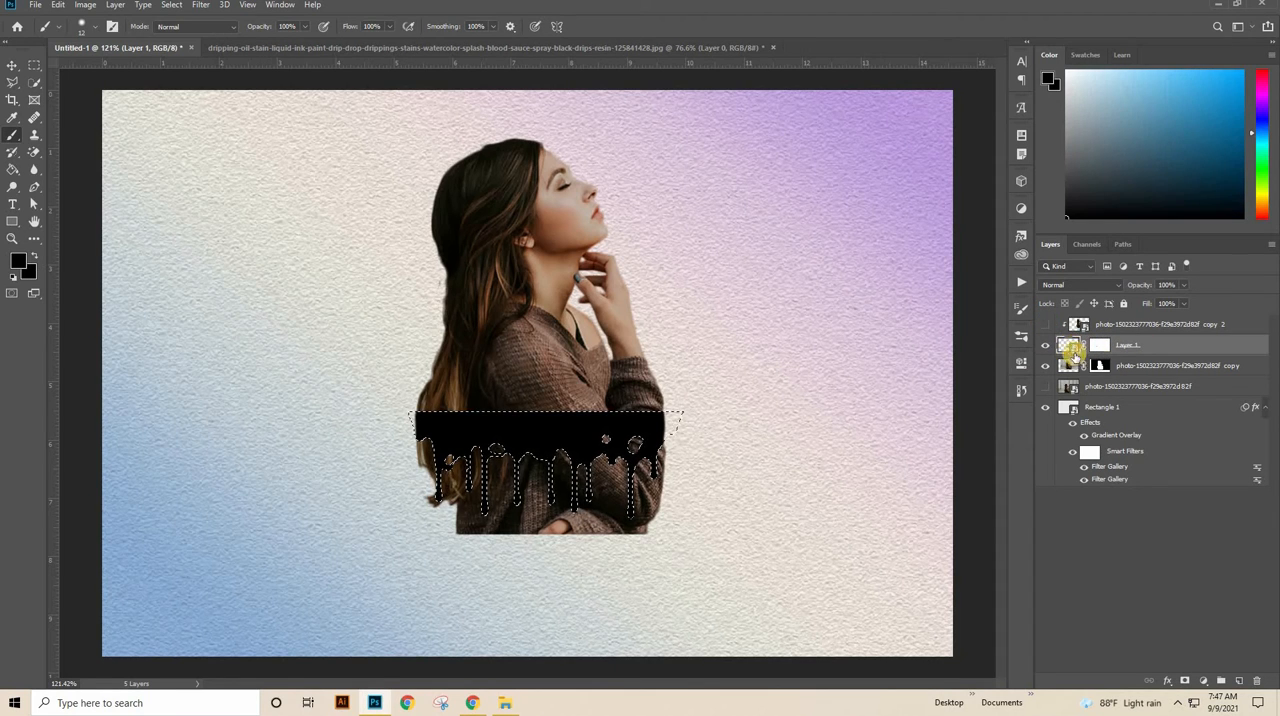
{"action": "left_click", "coordinate": [1123, 368]}
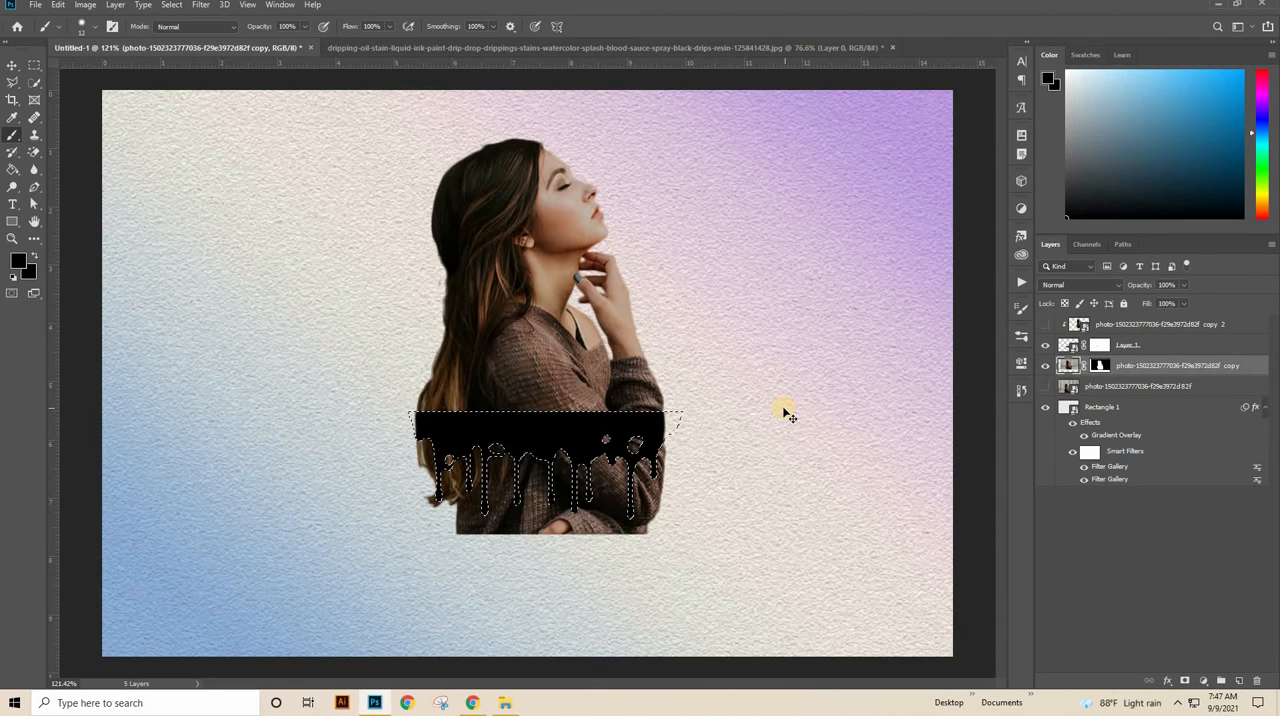
{"action": "key", "text": "ctrl+shift+i"}
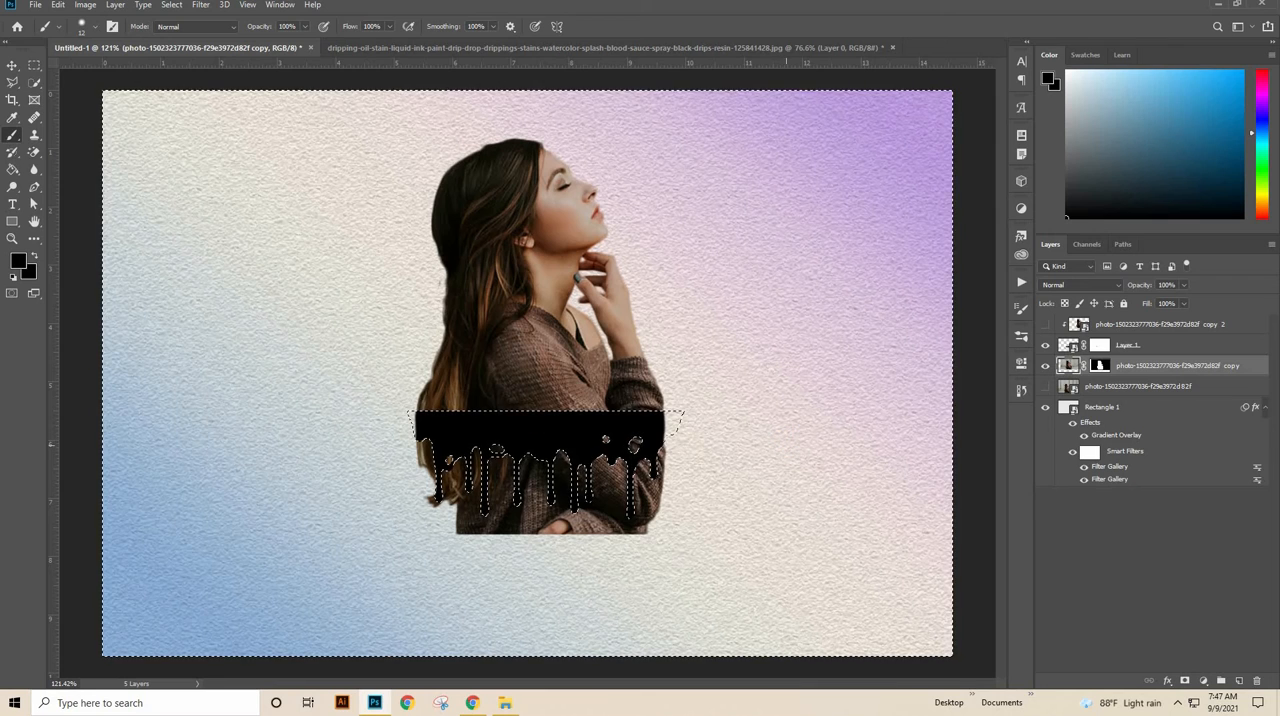
Step: Erase the woman's lower body outside the drips with the 50 px Eraser and show the clipped woman copy again
{"action": "left_click_drag", "start_coordinate": [33, 151], "coordinate": [66, 152]}
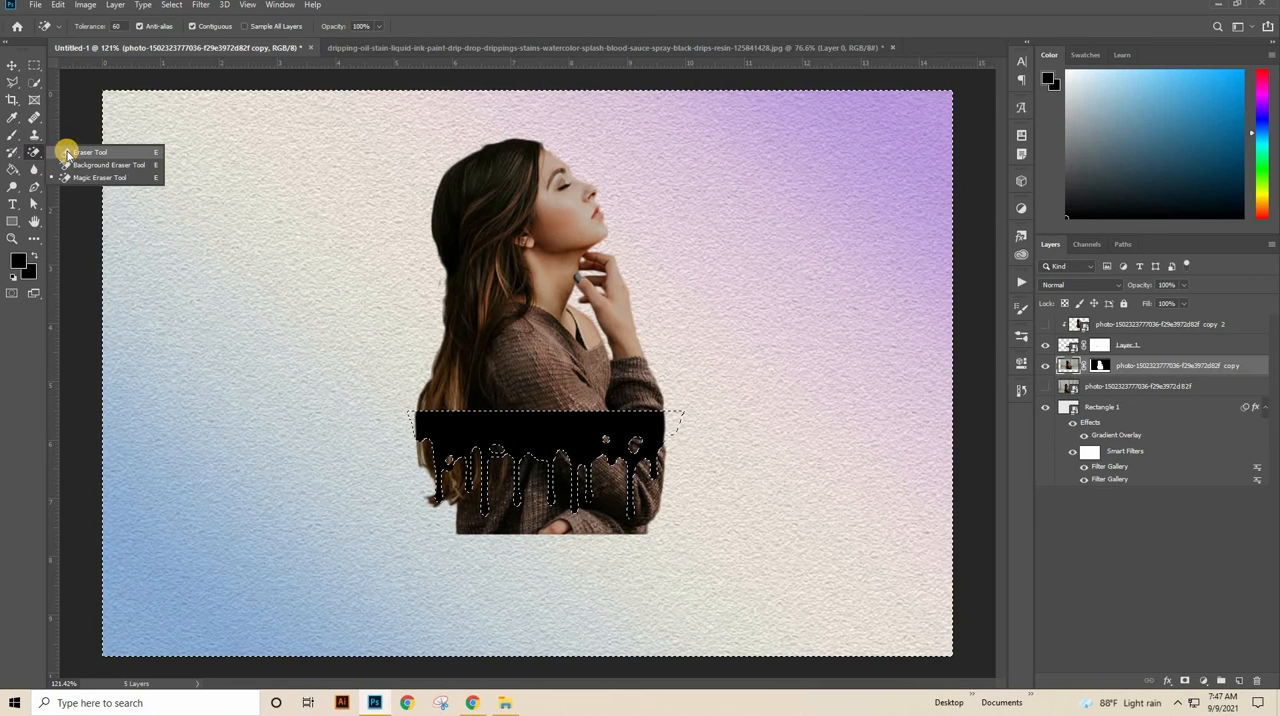
{"action": "left_click", "coordinate": [68, 154]}
{"action": "right_click", "coordinate": [402, 289]}
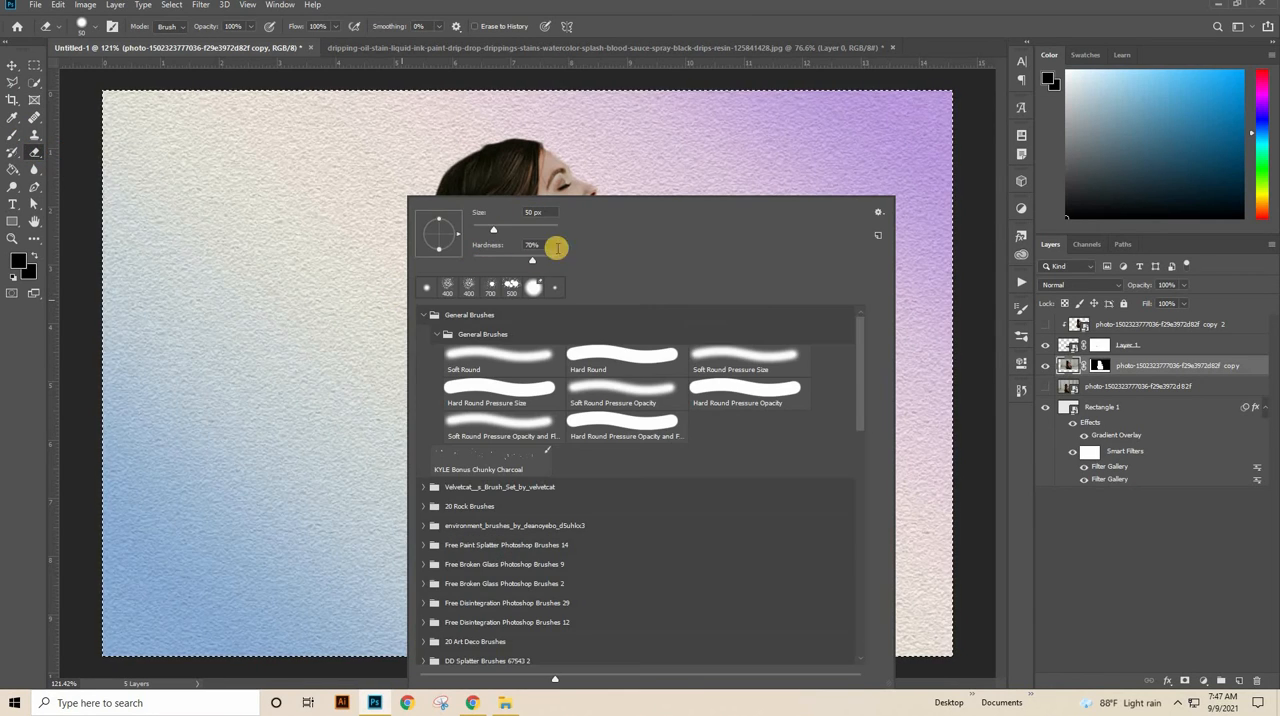
{"action": "left_click", "coordinate": [708, 180]}
{"action": "mouse_move", "coordinate": [615, 445]}
{"action": "left_mouse_down"}
{"action": "mouse_move", "coordinate": [666, 422]}
{"action": "mouse_move", "coordinate": [717, 346]}
{"action": "left_mouse_up"}
{"action": "mouse_move", "coordinate": [718, 470]}
{"action": "left_mouse_down"}
{"action": "mouse_move", "coordinate": [794, 304]}
{"action": "mouse_move", "coordinate": [700, 546]}
{"action": "mouse_move", "coordinate": [779, 310]}
{"action": "left_mouse_up"}
{"action": "mouse_move", "coordinate": [679, 298]}
{"action": "left_mouse_down"}
{"action": "mouse_move", "coordinate": [666, 552]}
{"action": "mouse_move", "coordinate": [641, 372]}
{"action": "mouse_move", "coordinate": [672, 282]}
{"action": "mouse_move", "coordinate": [640, 304]}
{"action": "mouse_move", "coordinate": [608, 510]}
{"action": "mouse_move", "coordinate": [561, 398]}
{"action": "mouse_move", "coordinate": [564, 316]}
{"action": "mouse_move", "coordinate": [536, 578]}
{"action": "mouse_move", "coordinate": [517, 323]}
{"action": "mouse_move", "coordinate": [486, 429]}
{"action": "mouse_move", "coordinate": [486, 601]}
{"action": "mouse_move", "coordinate": [469, 361]}
{"action": "mouse_move", "coordinate": [452, 308]}
{"action": "mouse_move", "coordinate": [422, 537]}
{"action": "mouse_move", "coordinate": [363, 463]}
{"action": "mouse_move", "coordinate": [317, 487]}
{"action": "mouse_move", "coordinate": [249, 417]}
{"action": "mouse_move", "coordinate": [335, 405]}
{"action": "mouse_move", "coordinate": [380, 370]}
{"action": "mouse_move", "coordinate": [404, 310]}
{"action": "mouse_move", "coordinate": [323, 321]}
{"action": "mouse_move", "coordinate": [271, 346]}
{"action": "mouse_move", "coordinate": [254, 303]}
{"action": "mouse_move", "coordinate": [215, 271]}
{"action": "mouse_move", "coordinate": [317, 299]}
{"action": "mouse_move", "coordinate": [796, 300]}
{"action": "mouse_move", "coordinate": [829, 362]}
{"action": "left_mouse_up"}
{"action": "scroll", "coordinate": [791, 377], "scroll_direction": "down", "scroll_amount": 5}
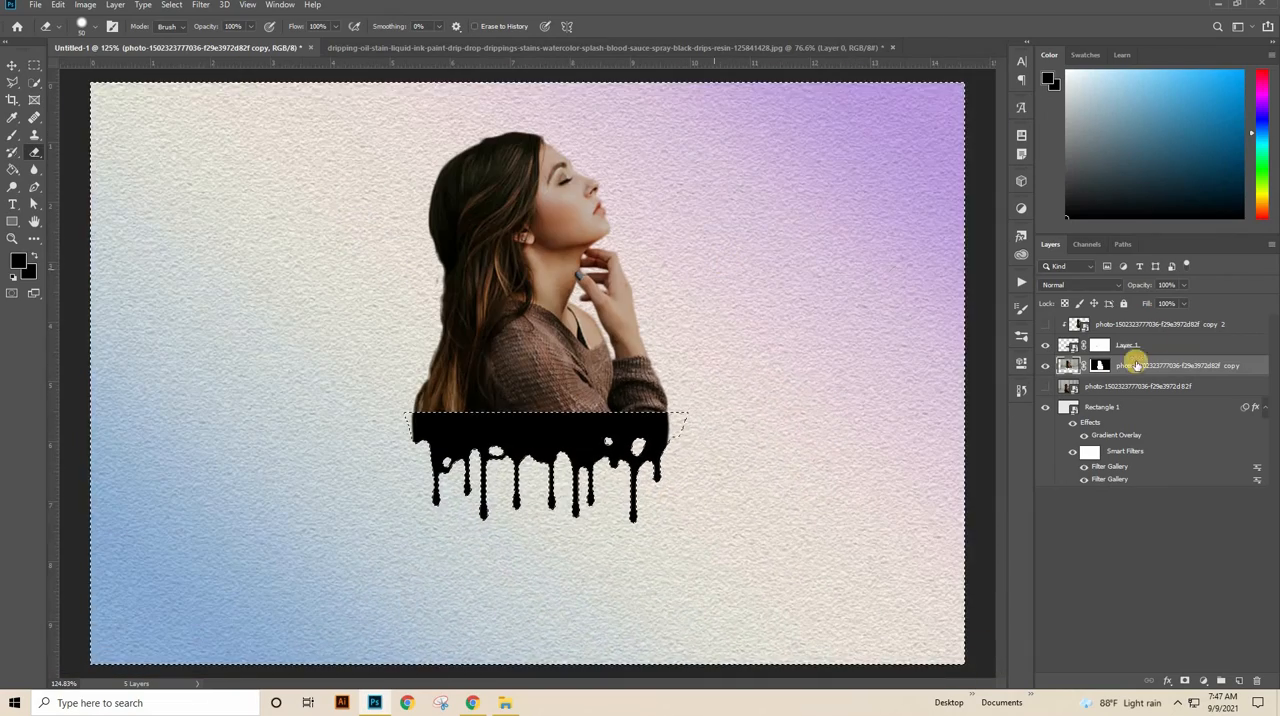
{"action": "left_click", "coordinate": [1045, 324]}
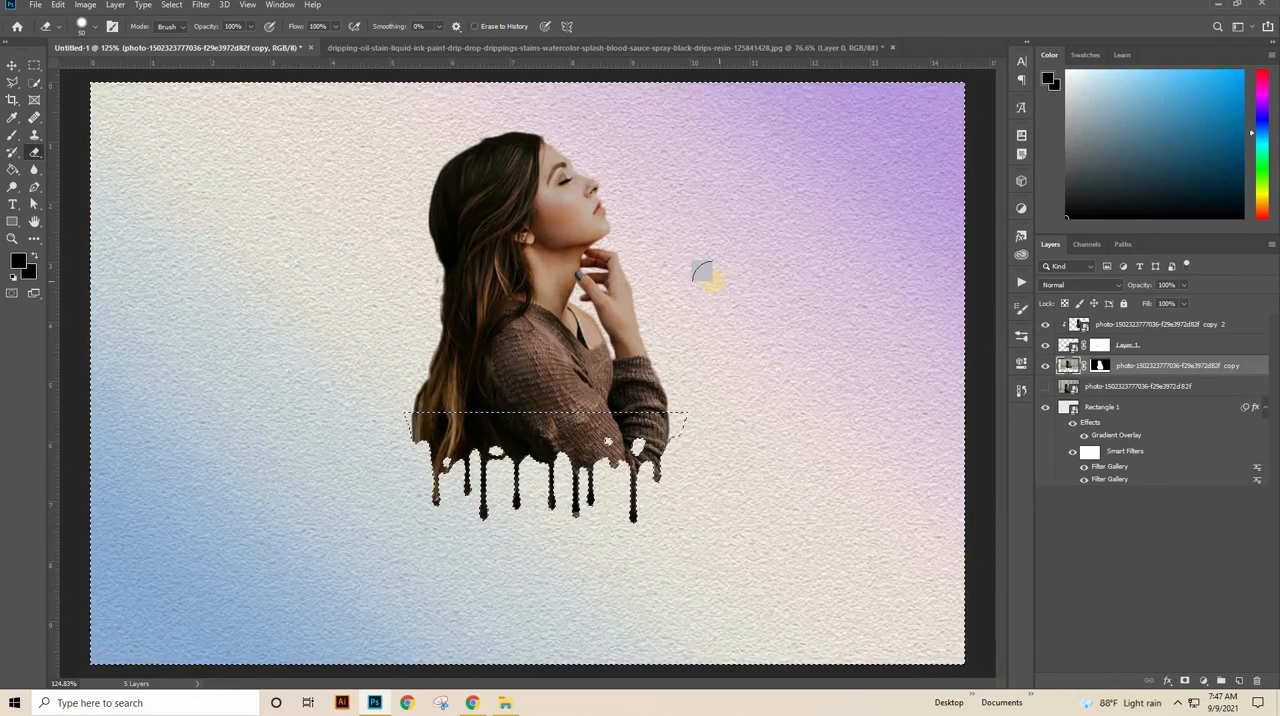
Step: Clear the selection and scale the clipped woman copy, Layer 1 and lower woman layer together to about 112%, moving them lower on the canvas
{"action": "key", "text": "ctrl+d"}
{"action": "key", "text": "ctrl+0"}
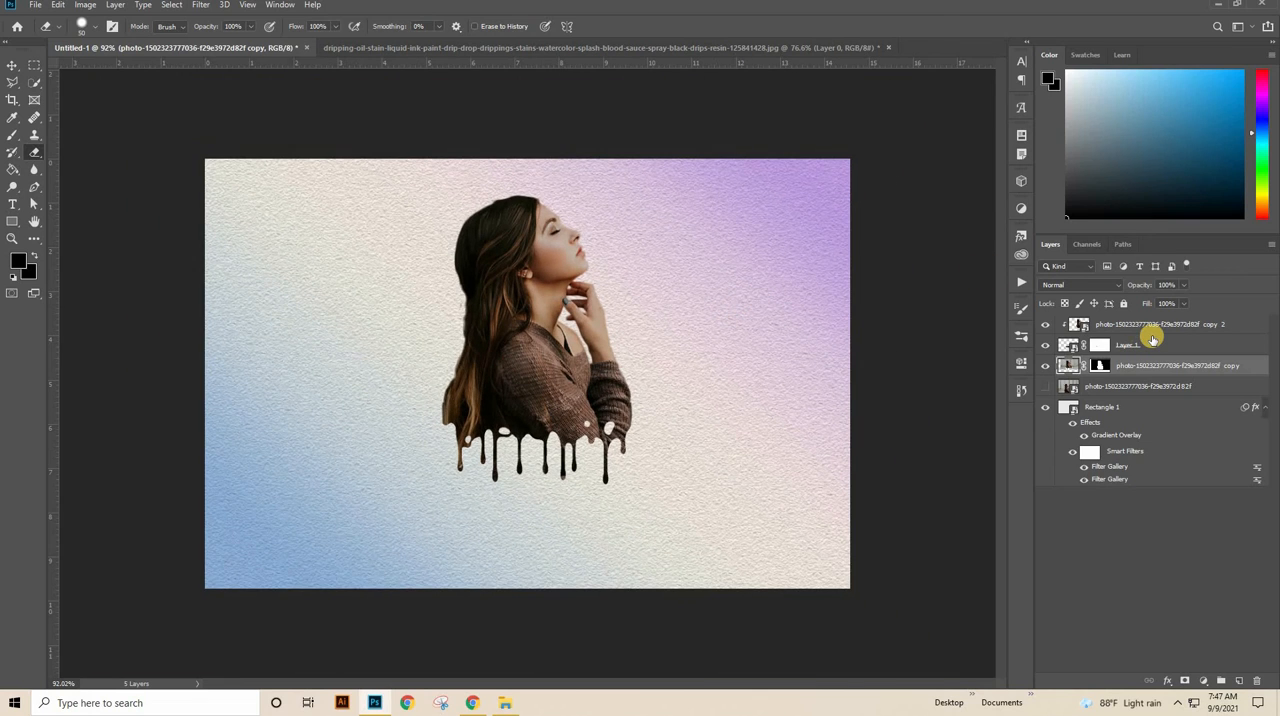
{"action": "left_click", "coordinate": [12, 65]}
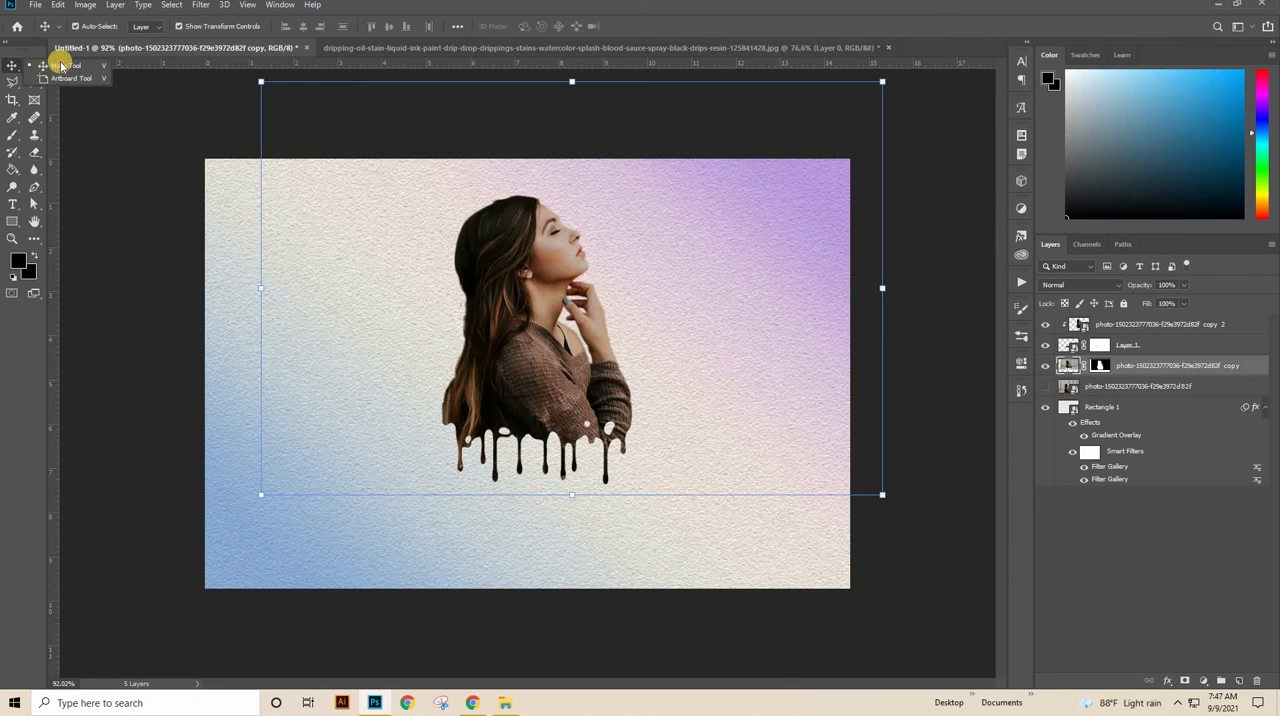
{"action": "left_click", "coordinate": [1137, 327]}
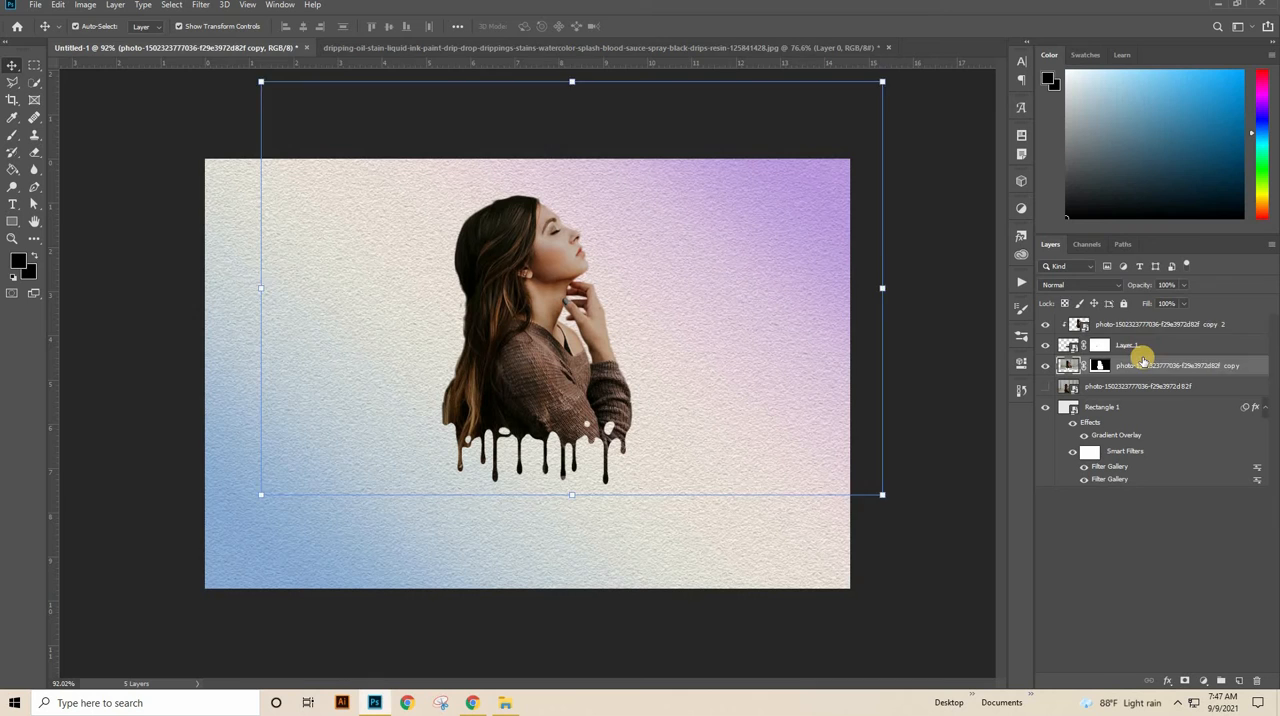
{"action": "left_click", "coordinate": [1140, 364], "text": "shift"}
{"action": "left_click_drag", "start_coordinate": [884, 505], "coordinate": [985, 562]}
{"action": "left_click_drag", "start_coordinate": [571, 434], "coordinate": [537, 440]}
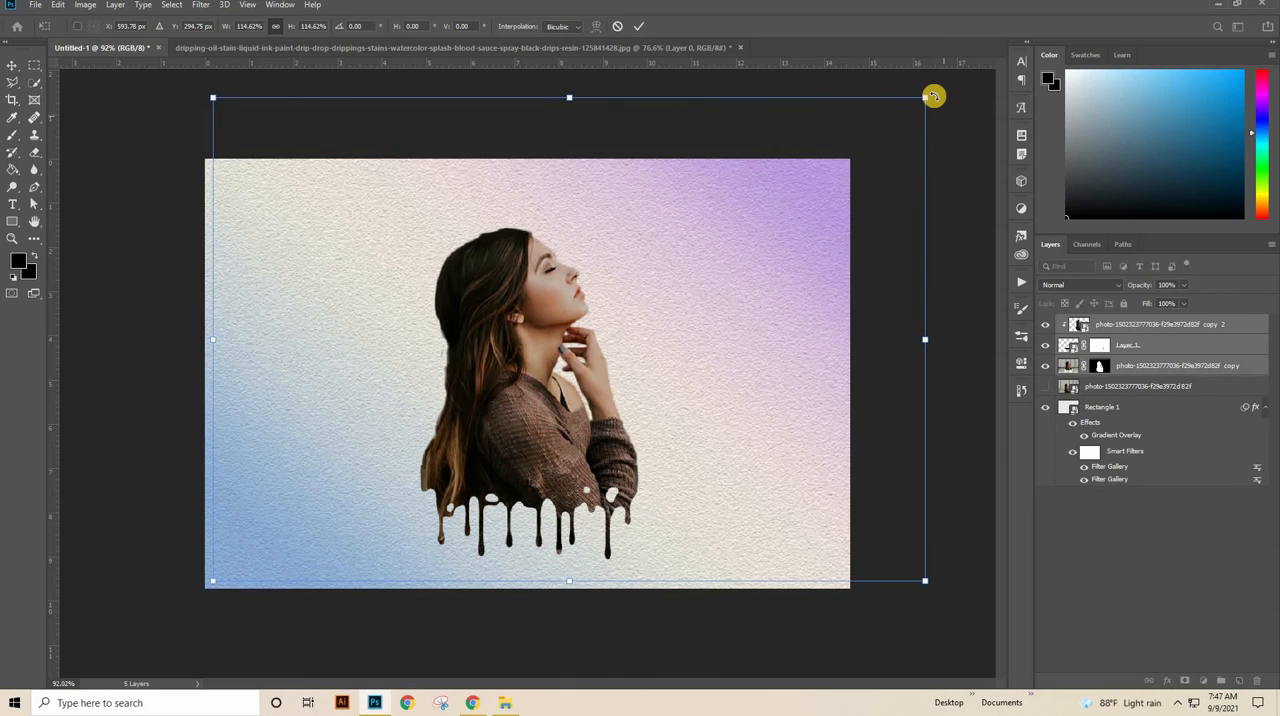
{"action": "left_click_drag", "start_coordinate": [913, 108], "coordinate": [898, 118]}
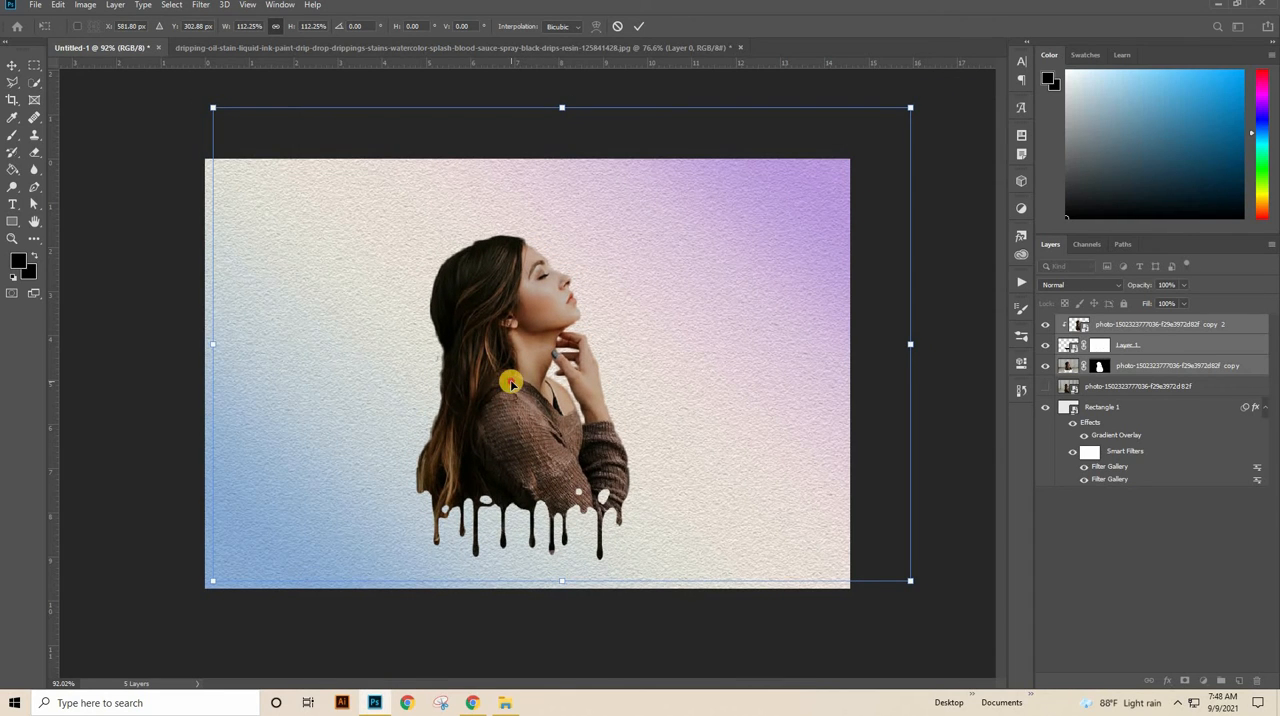
{"action": "left_click_drag", "start_coordinate": [512, 382], "coordinate": [516, 383]}
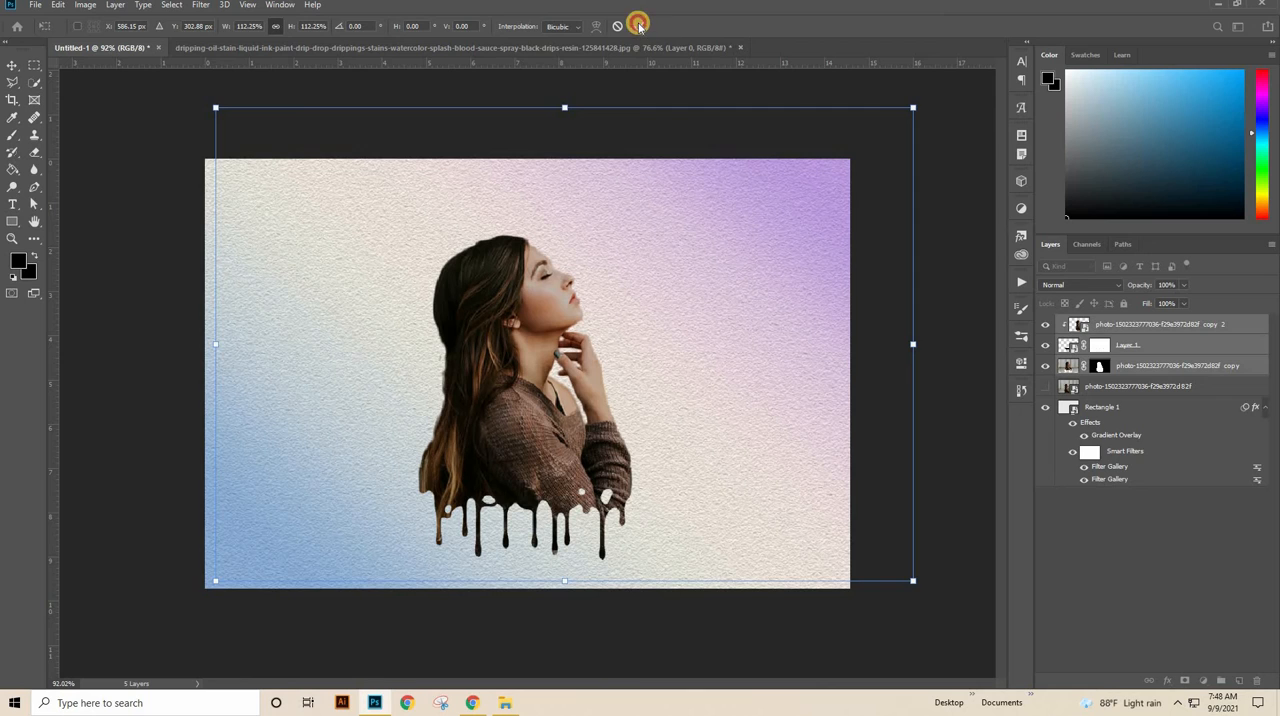
{"action": "left_click", "coordinate": [638, 25]}
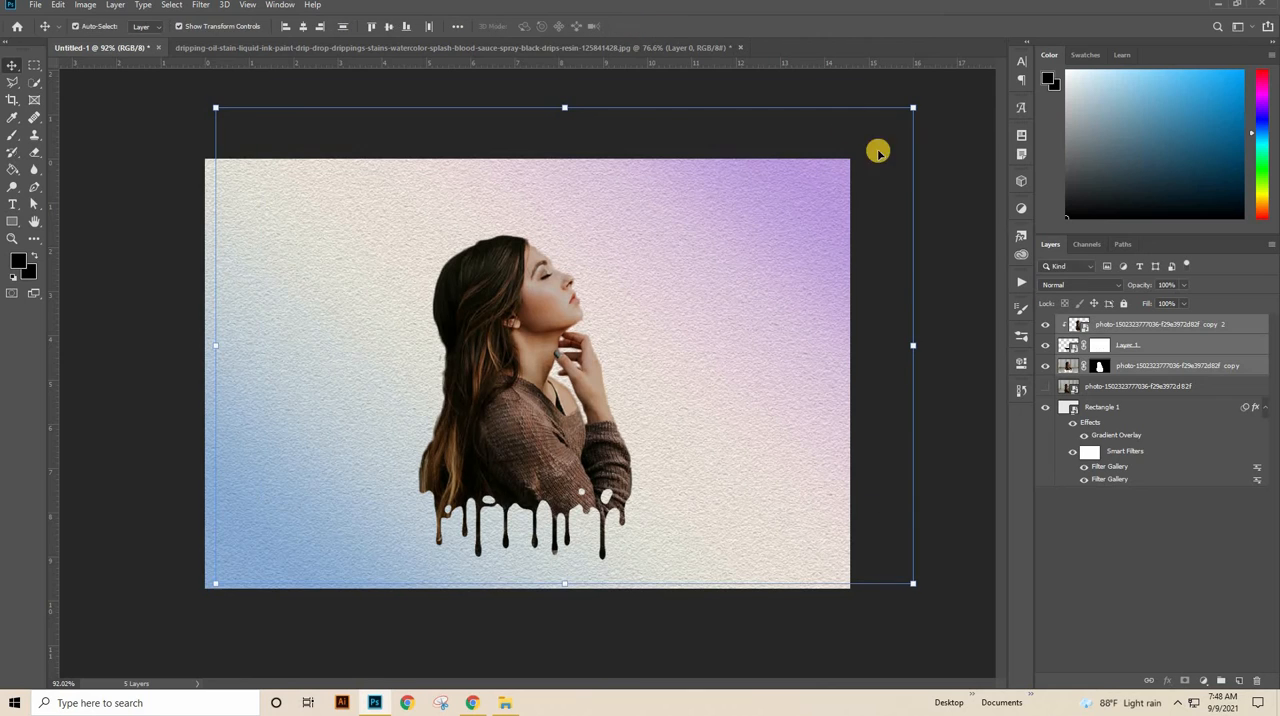
Step: Add a new empty layer directly above the hidden original woman photo
{"action": "left_click", "coordinate": [1183, 372]}
{"action": "left_click", "coordinate": [1161, 387]}
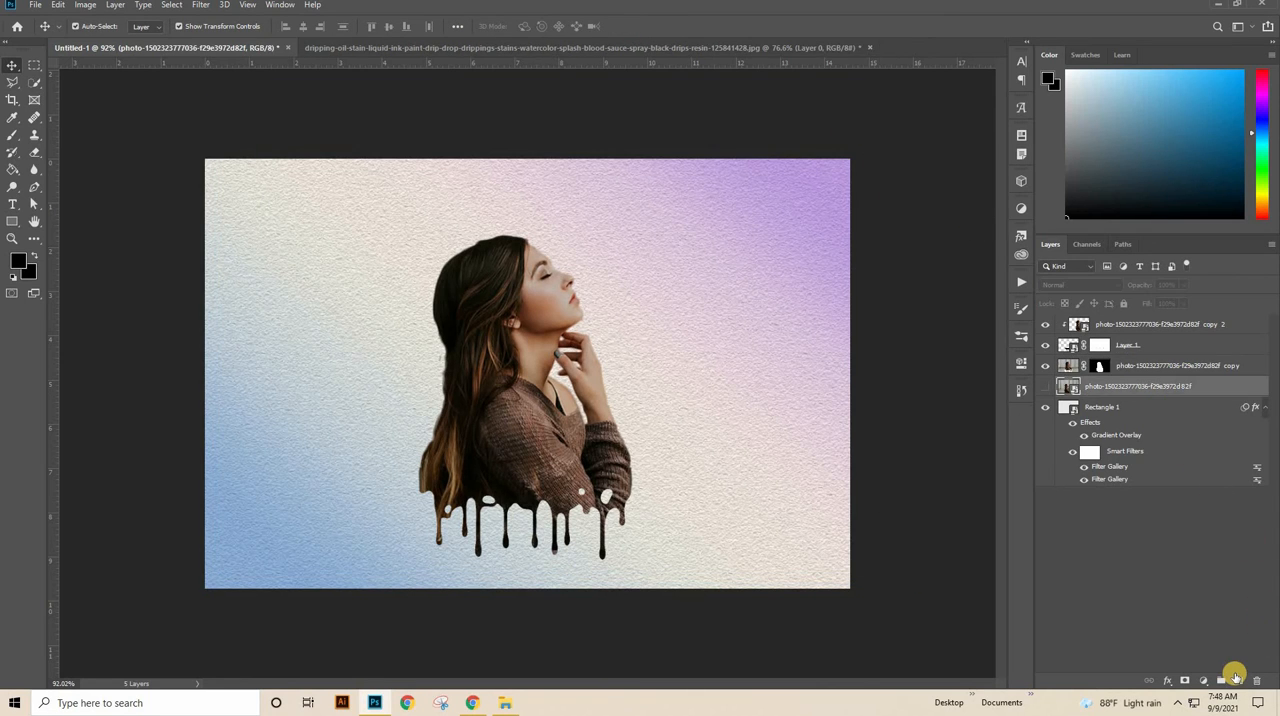
{"action": "left_click", "coordinate": [1237, 681]}
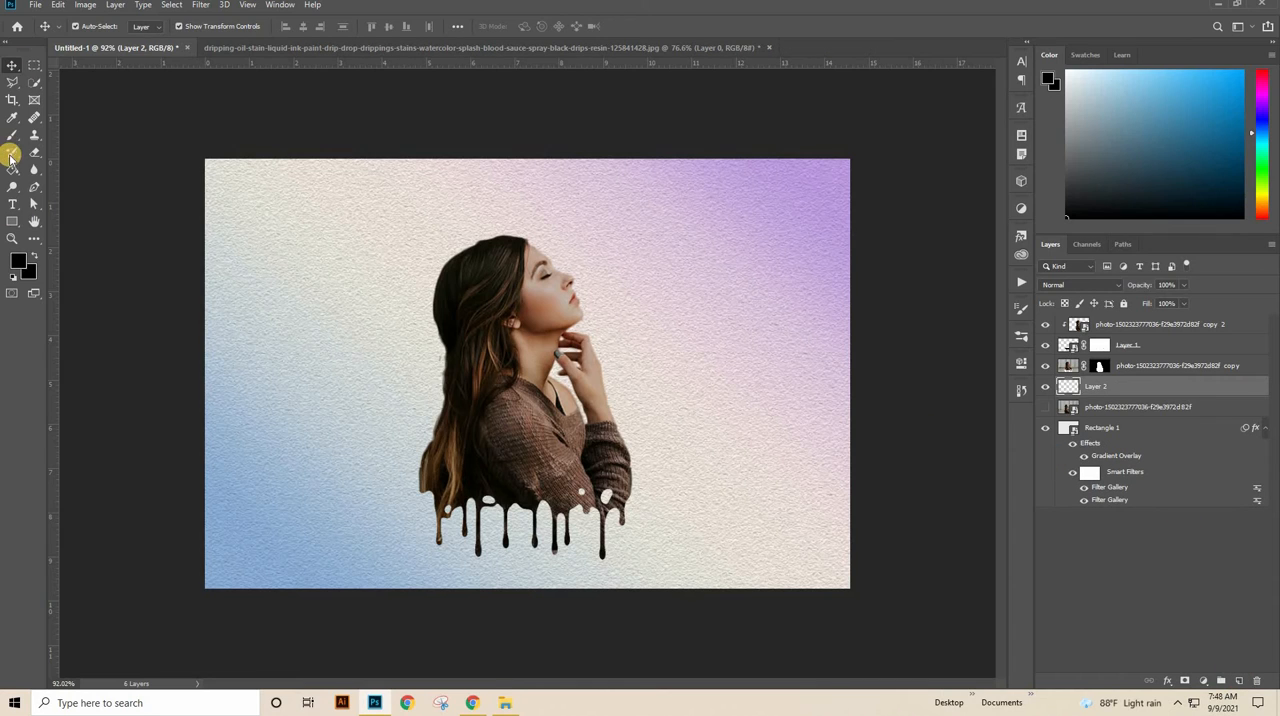
Step: Set the foreground color to blue-grey 8298a4
{"action": "left_click", "coordinate": [20, 260]}
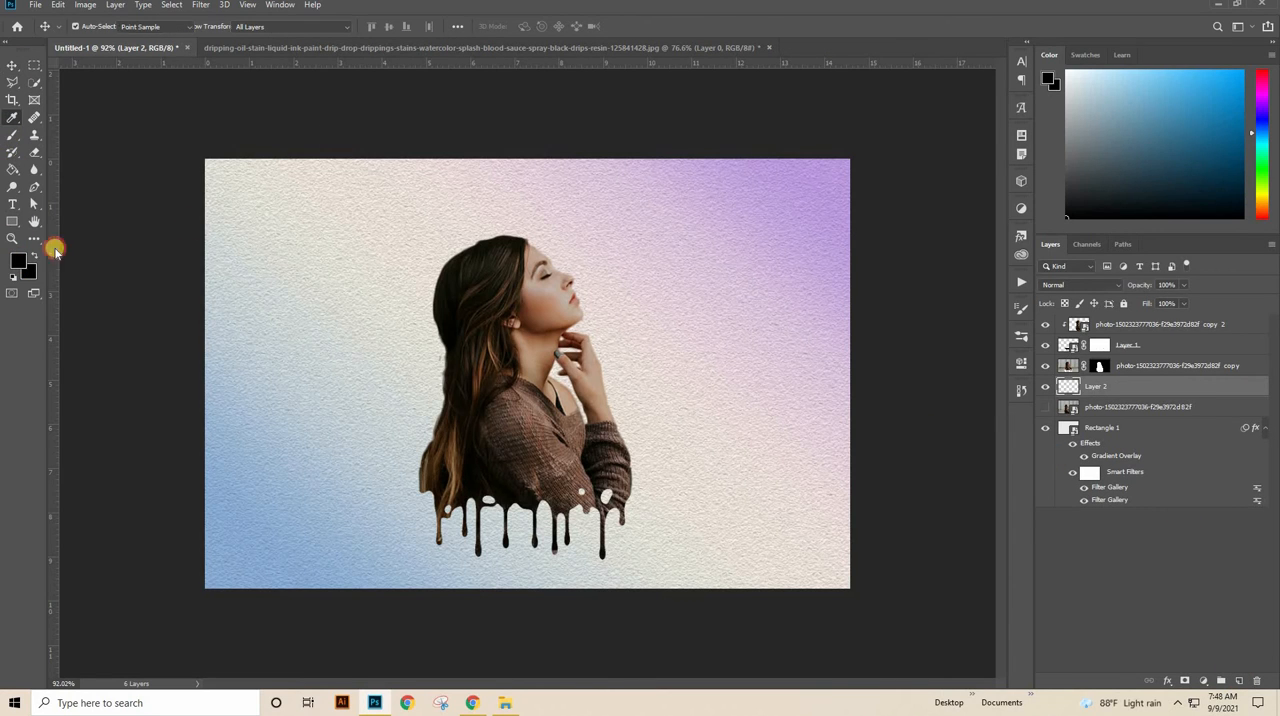
{"action": "double_click", "coordinate": [540, 372]}
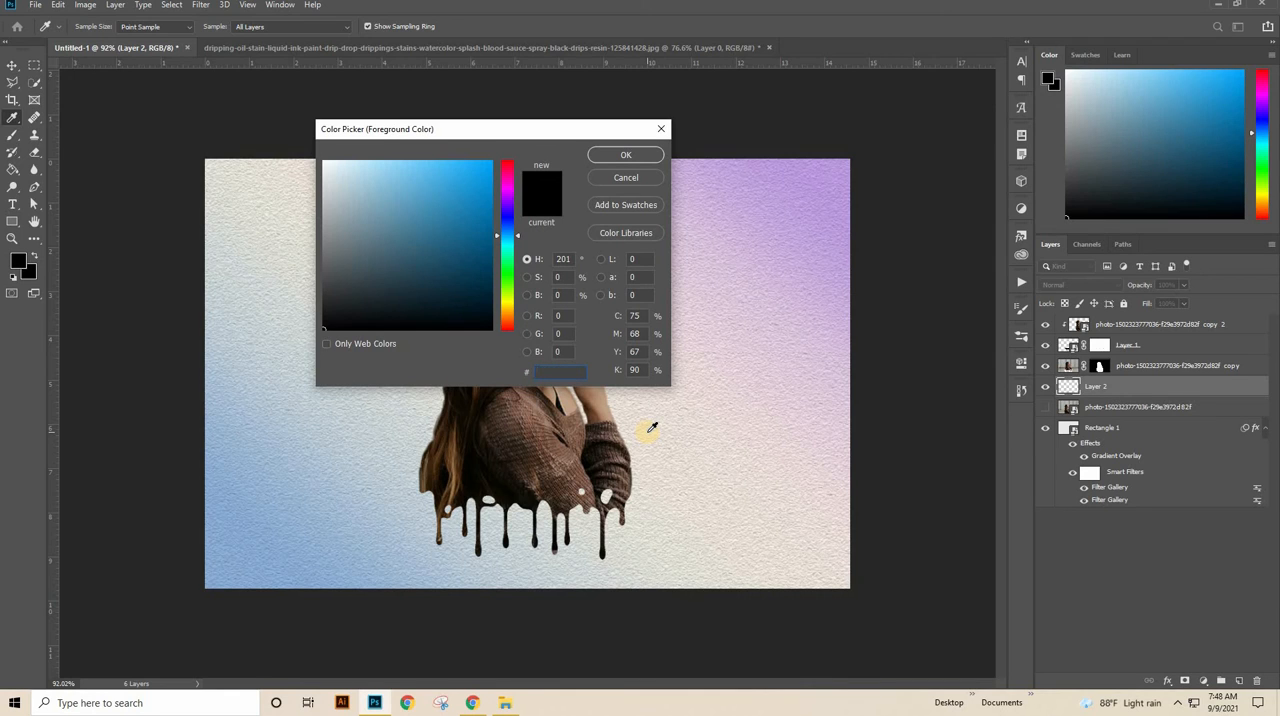
{"action": "type", "text": "82"}
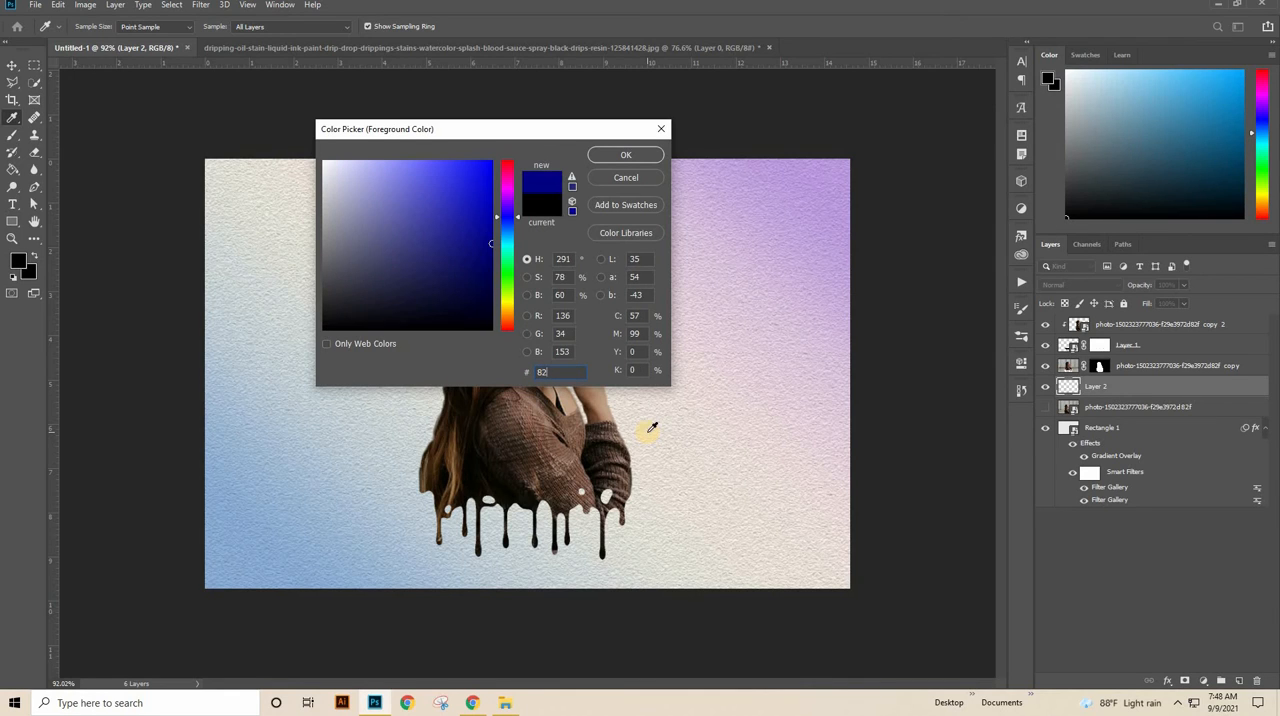
{"action": "type", "text": "98a4"}
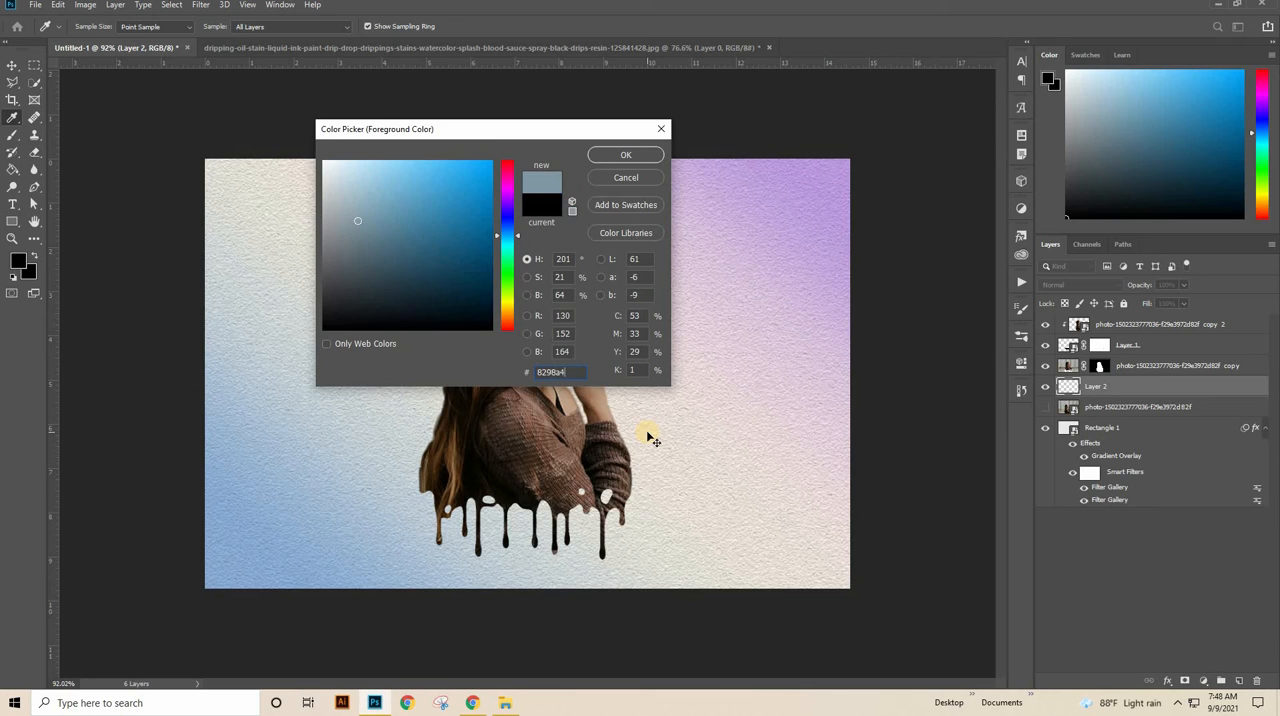
{"action": "key", "text": "Return"}
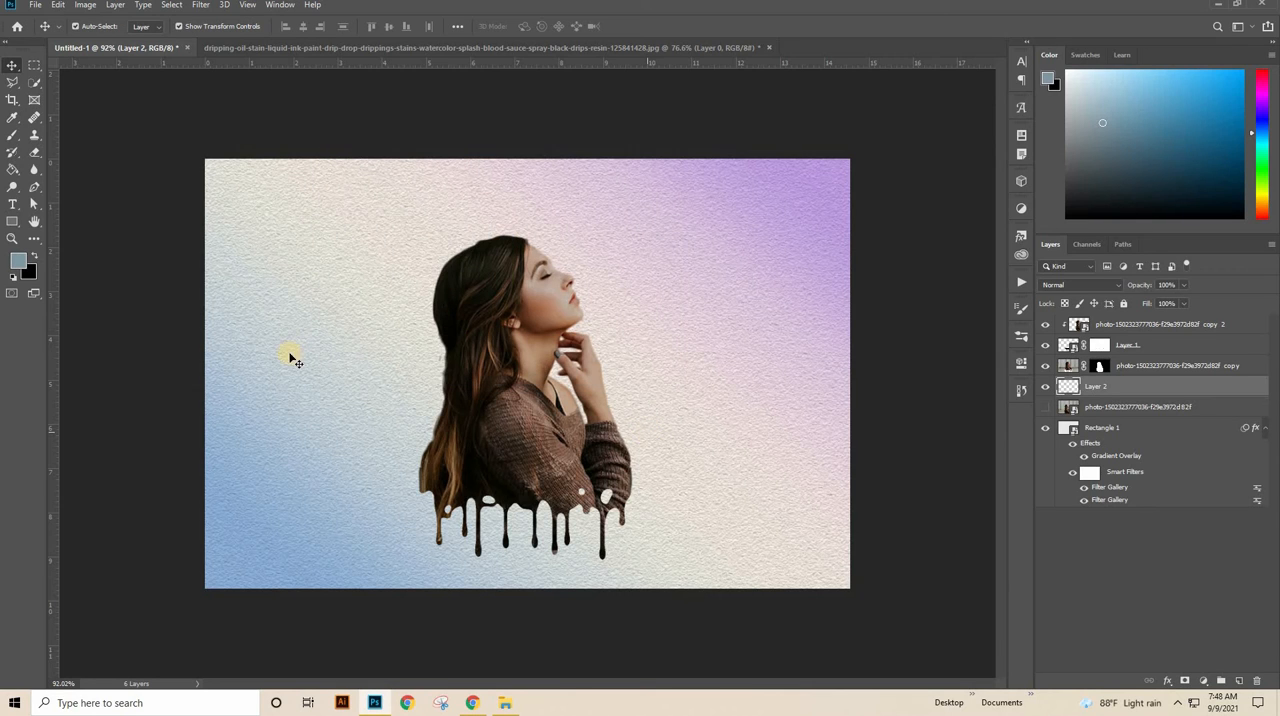
Step: Set the background color to orange d47539
{"action": "left_click", "coordinate": [33, 271]}
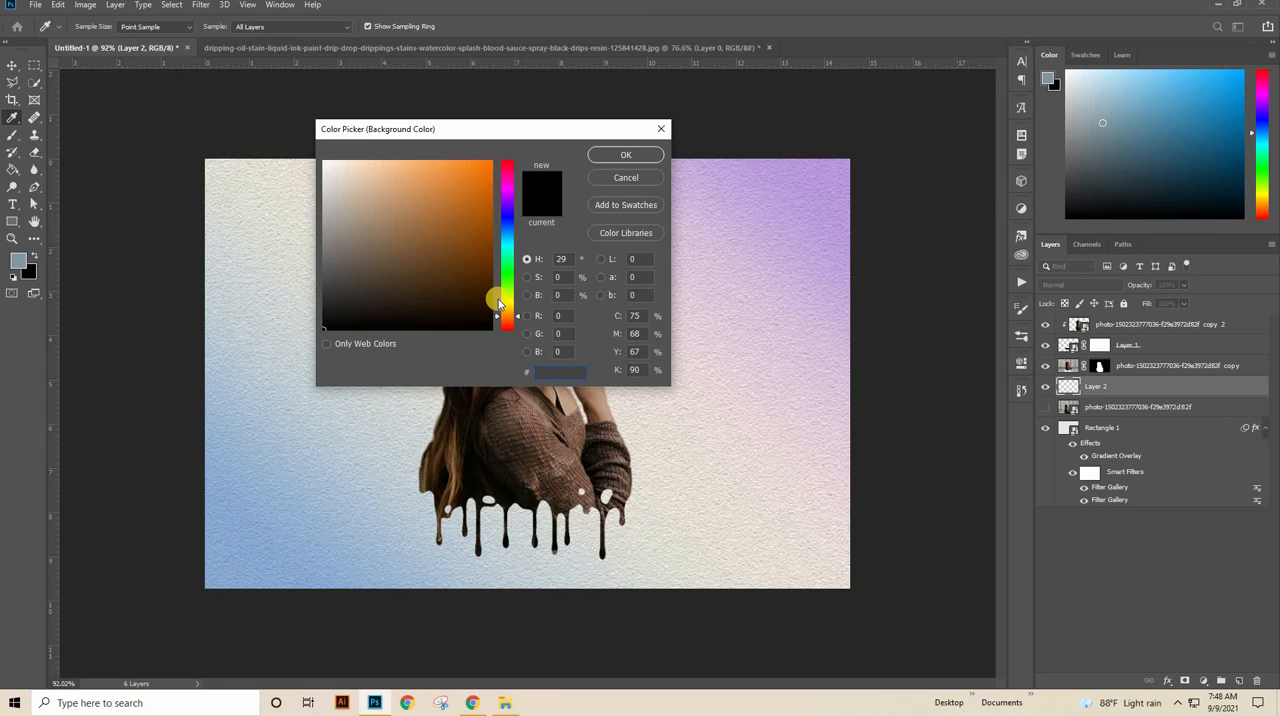
{"action": "type", "text": "dd"}
{"action": "key", "text": "BackSpace"}
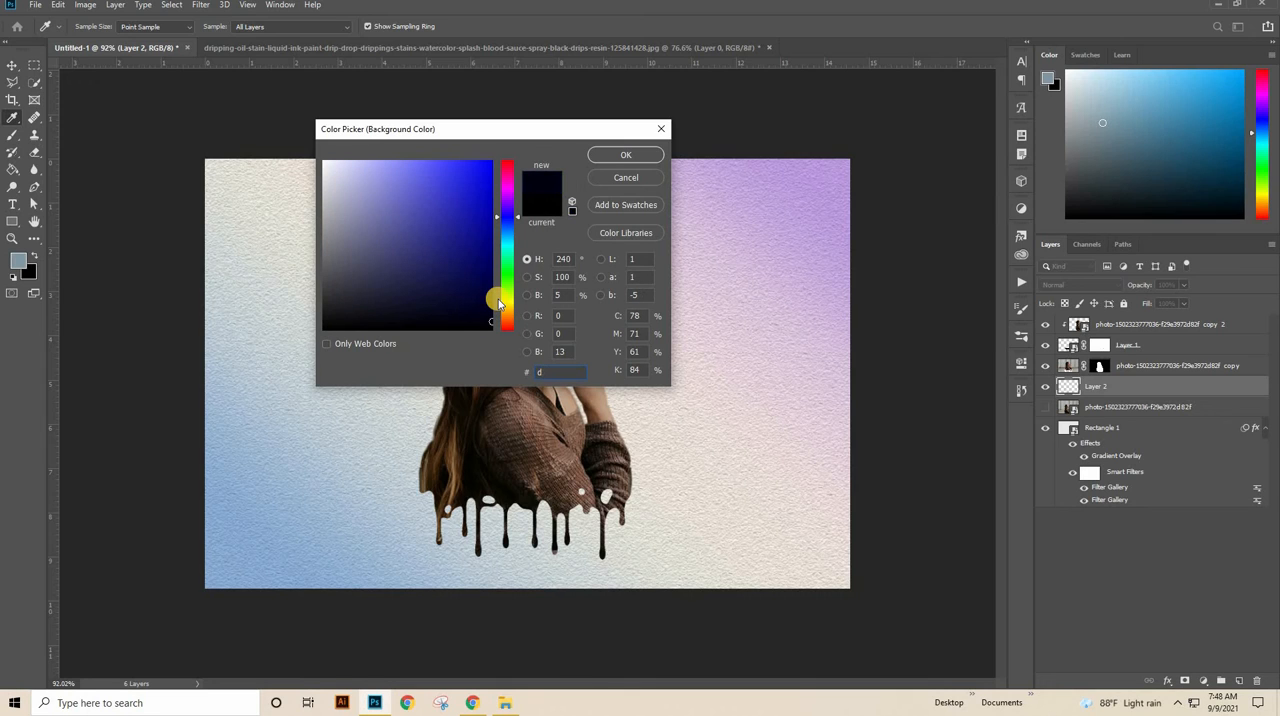
{"action": "type", "text": "47"}
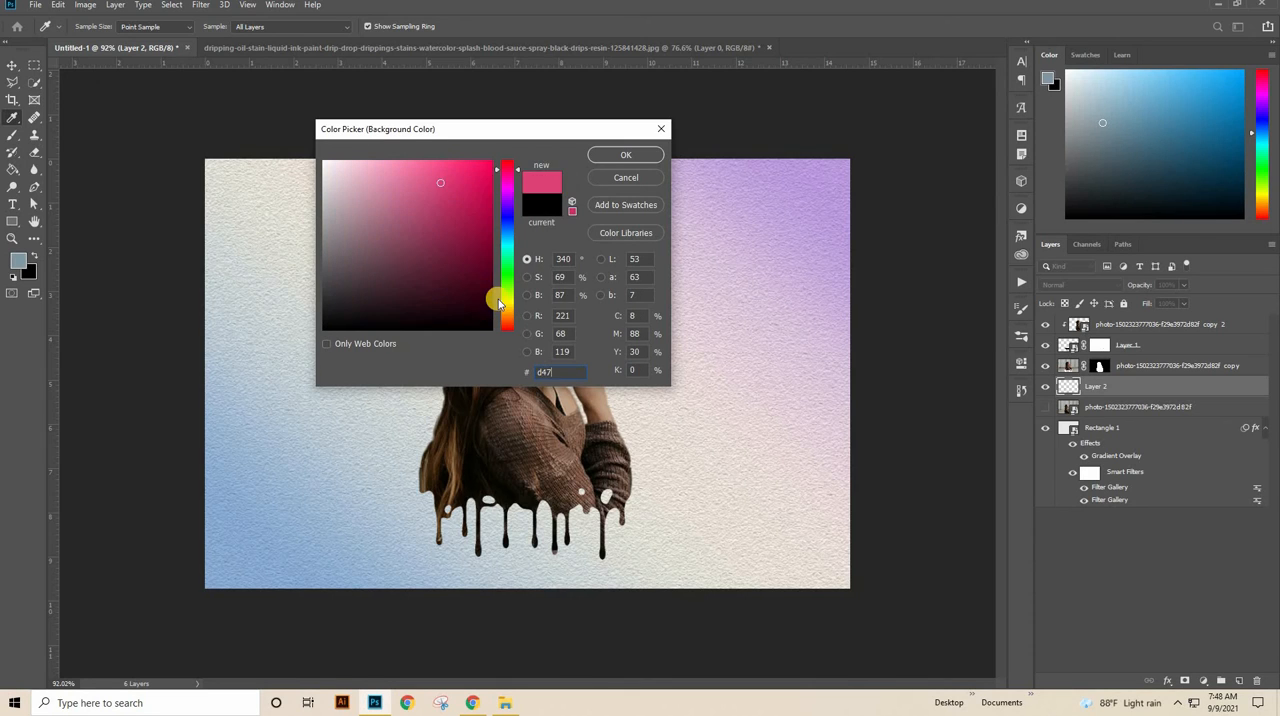
{"action": "type", "text": "539"}
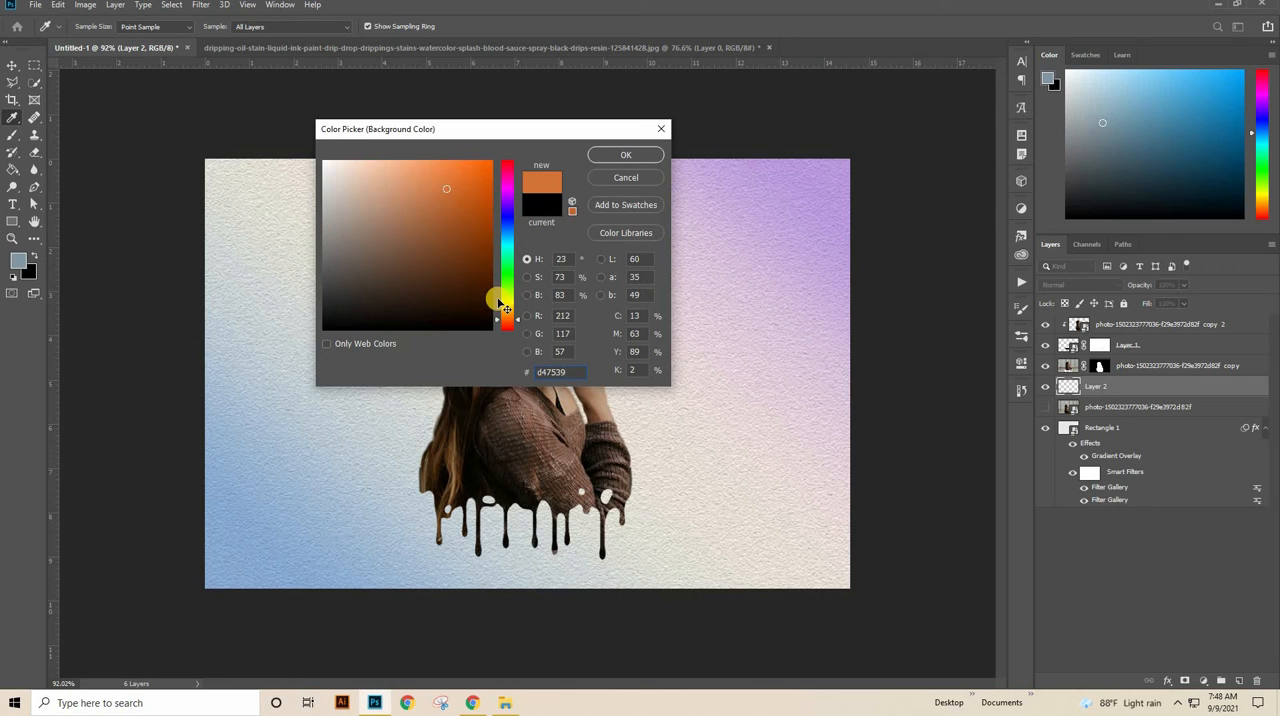
{"action": "key", "text": "Return"}
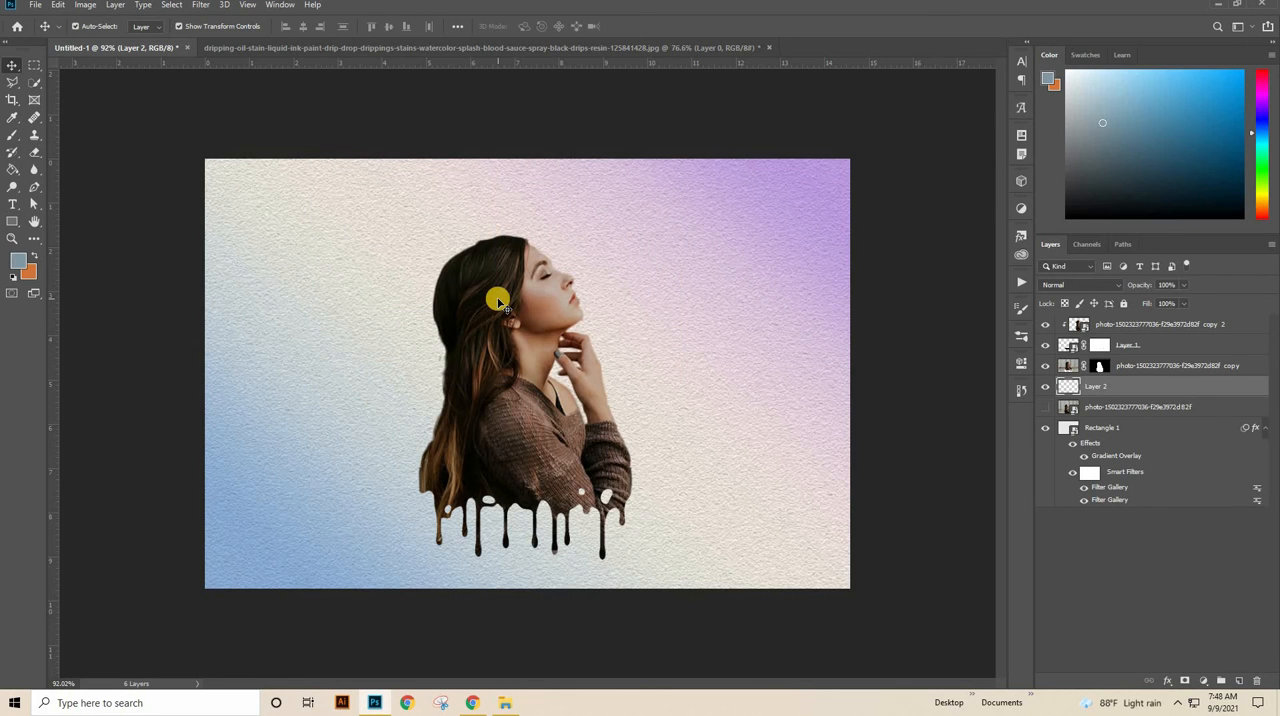
Step: Swap the colors so orange is the foreground, and choose the Splatter 2 brush from 20 Splatter Brushes 2 at 500 px
{"action": "left_click", "coordinate": [36, 256]}
{"action": "left_click", "coordinate": [12, 135]}
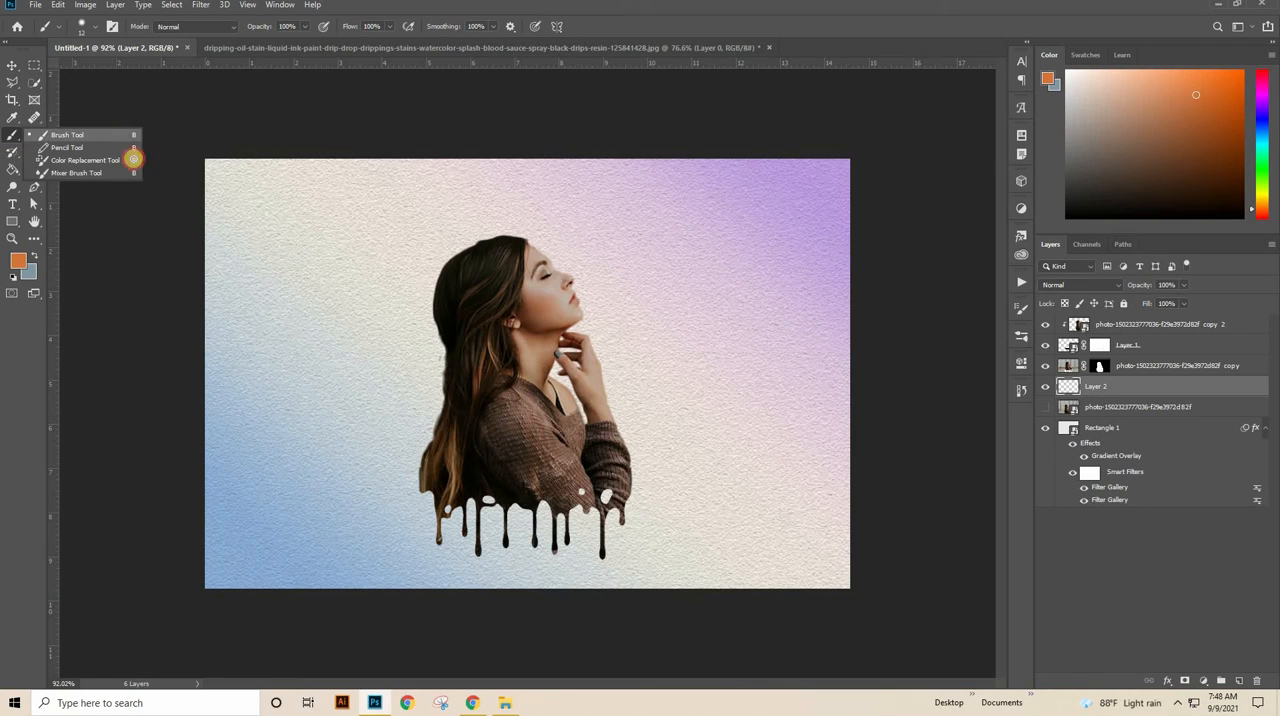
{"action": "right_click", "coordinate": [449, 363]}
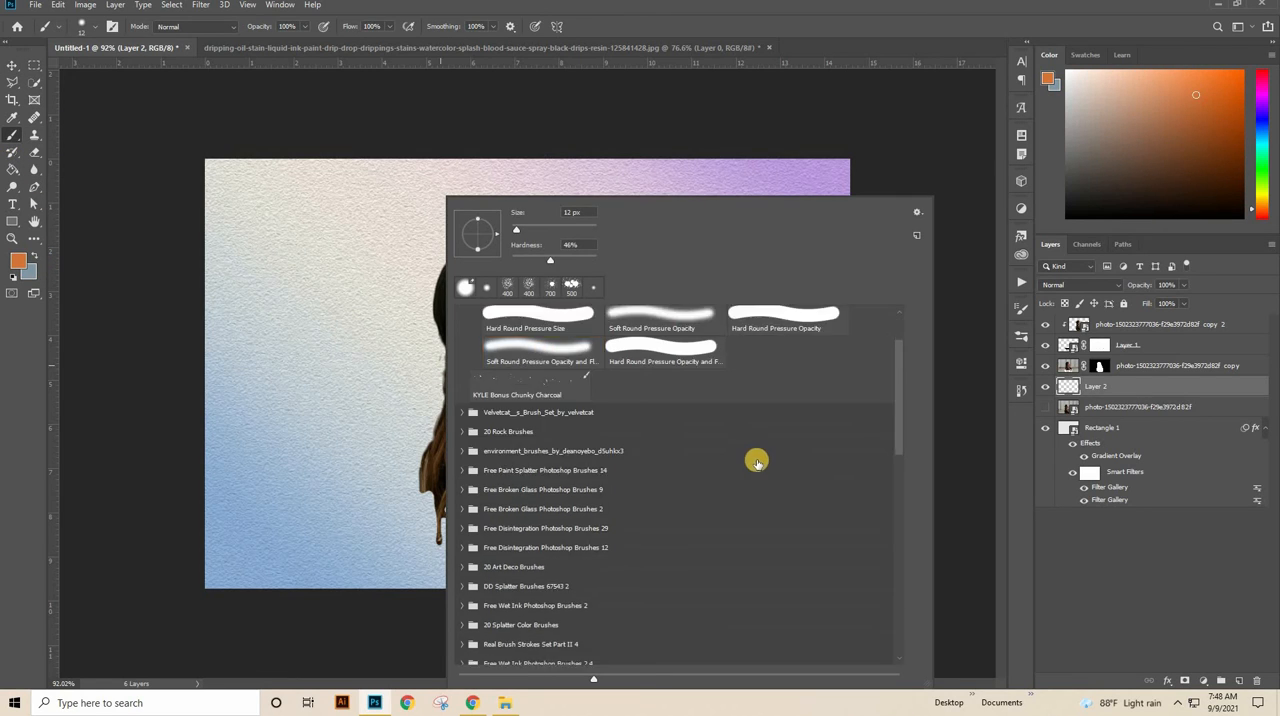
{"action": "scroll", "coordinate": [757, 461], "scroll_direction": "down", "scroll_amount": 15}
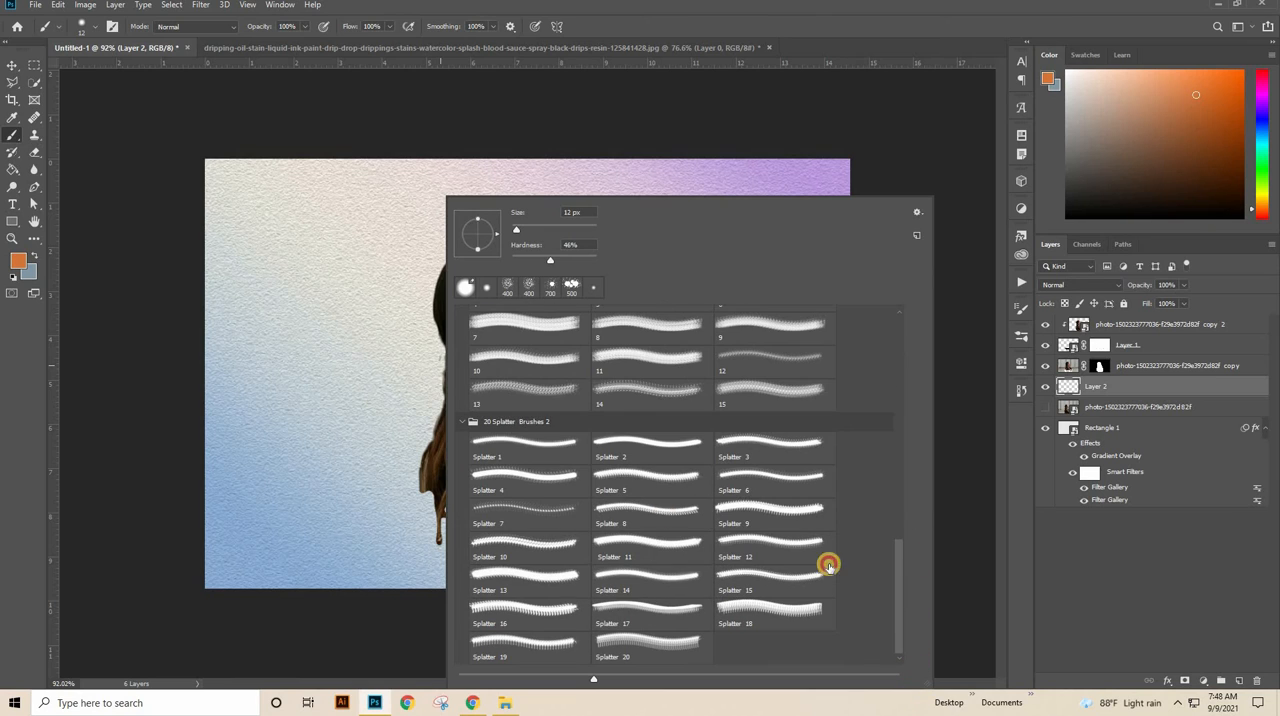
{"action": "left_click", "coordinate": [532, 423]}
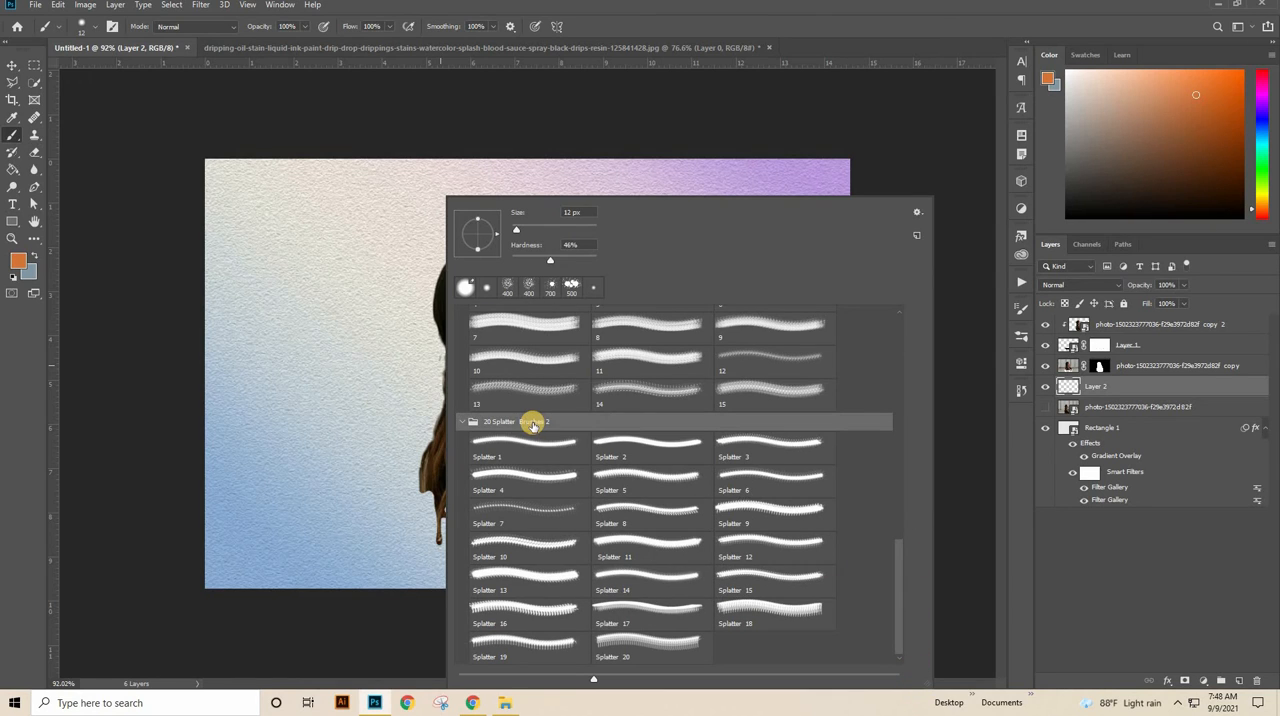
{"action": "left_click", "coordinate": [606, 450]}
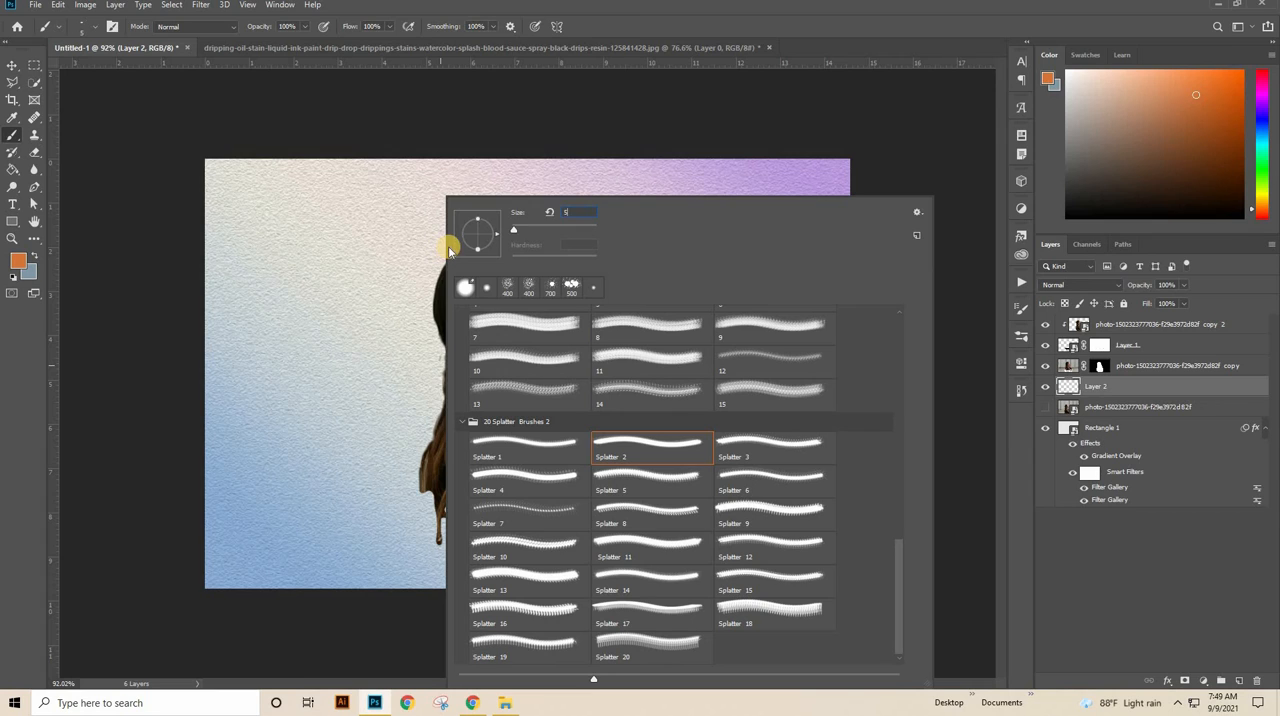
{"action": "type", "text": "00"}
{"action": "key", "text": "Return"}
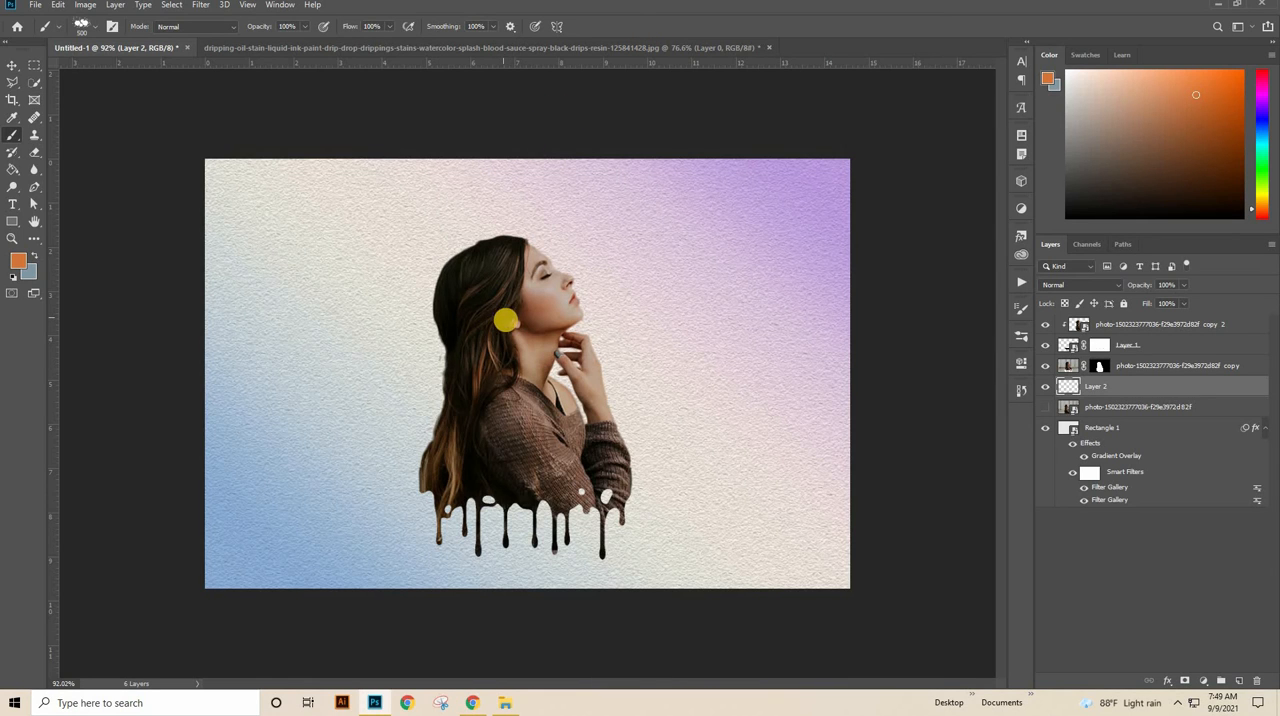
Step: Rotate the Splatter 2 brush tip and stamp one orange splatter behind the woman's head on Layer 2
{"action": "right_click", "coordinate": [516, 292]}
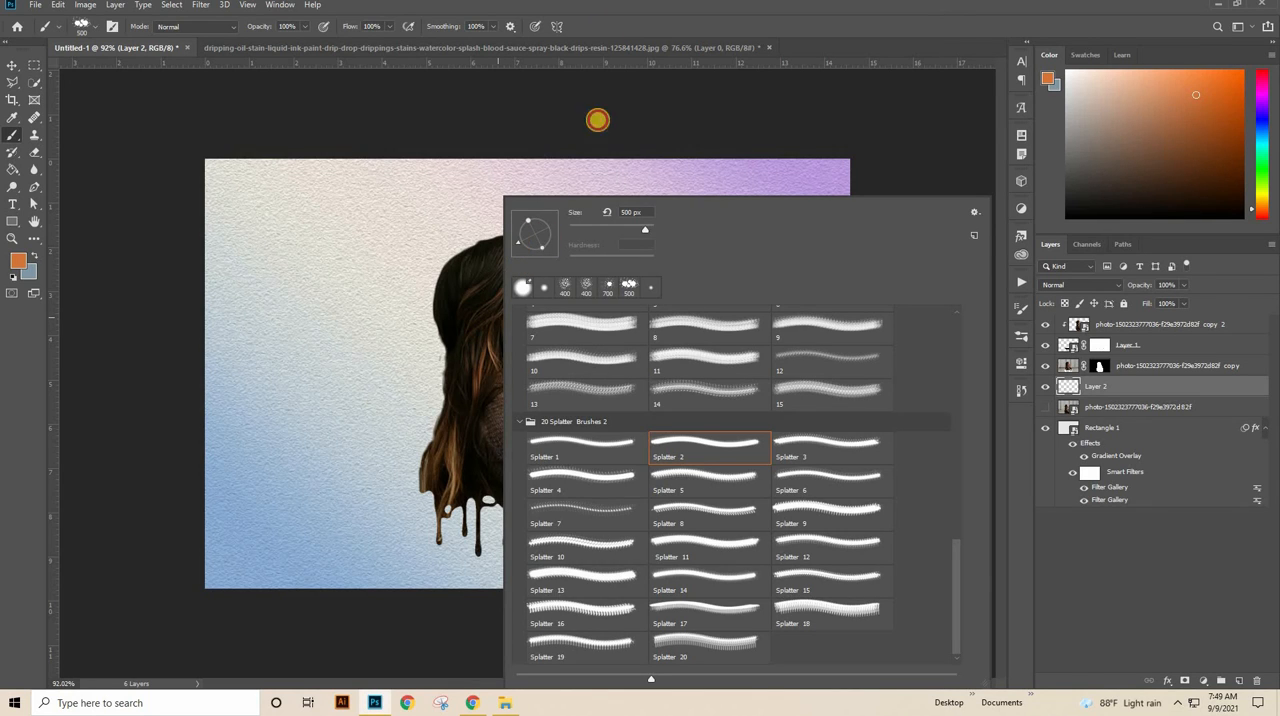
{"action": "key", "text": "Return"}
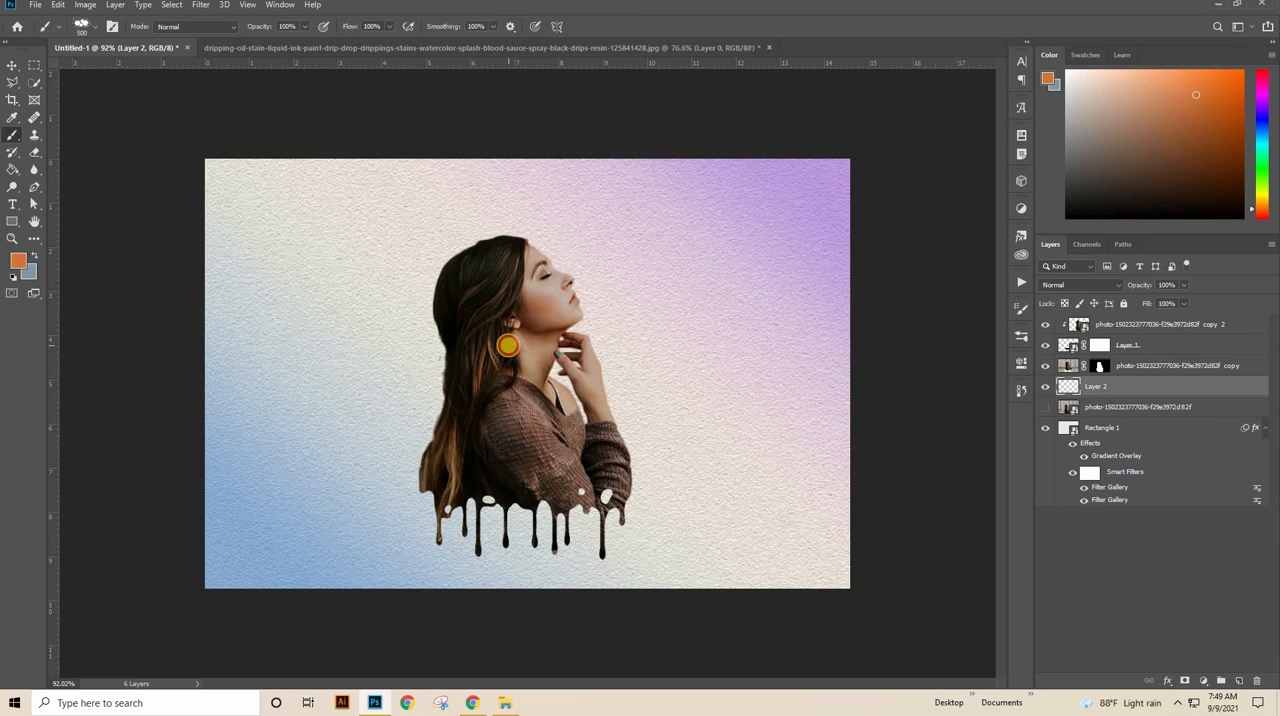
{"action": "left_click", "coordinate": [508, 345]}
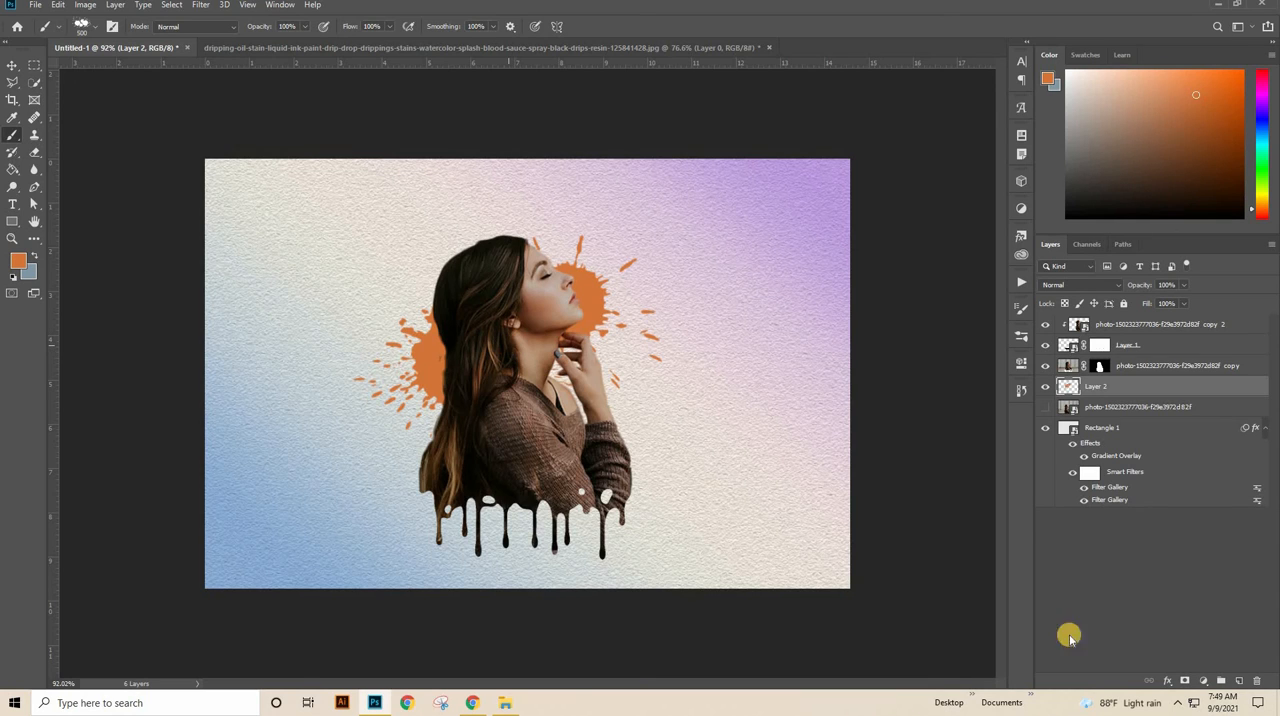
Step: Add a layer above Layer 2, with blue-grey as the foreground color and Splatter 6 from 20 Splatter Brushes 2 as the brush
{"action": "left_click", "coordinate": [1240, 680]}
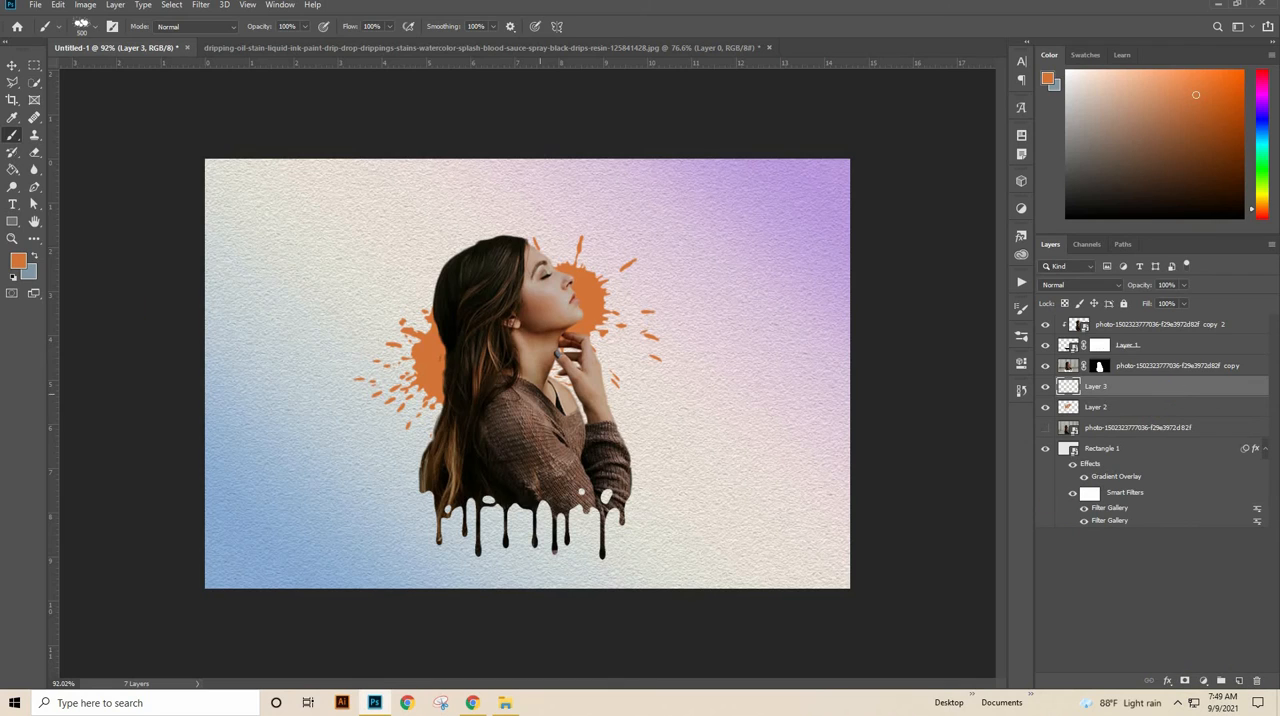
{"action": "left_click", "coordinate": [34, 258]}
{"action": "right_click", "coordinate": [540, 352]}
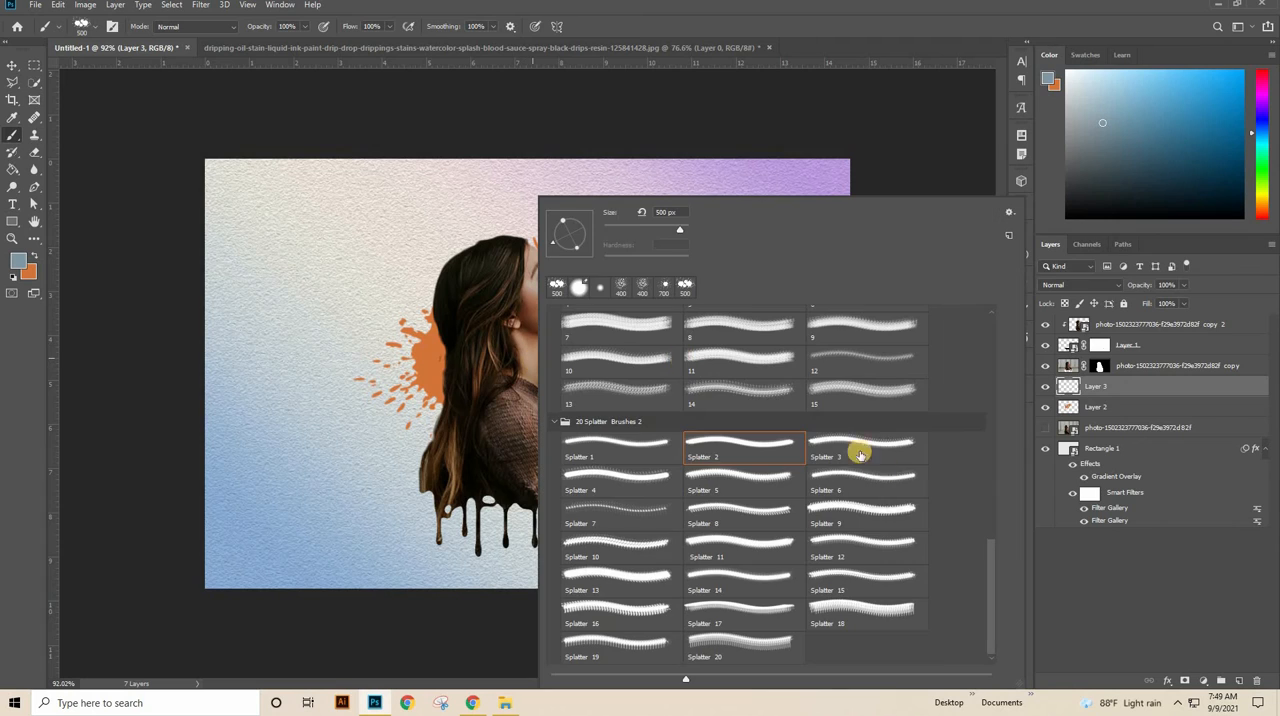
{"action": "left_click", "coordinate": [840, 481]}
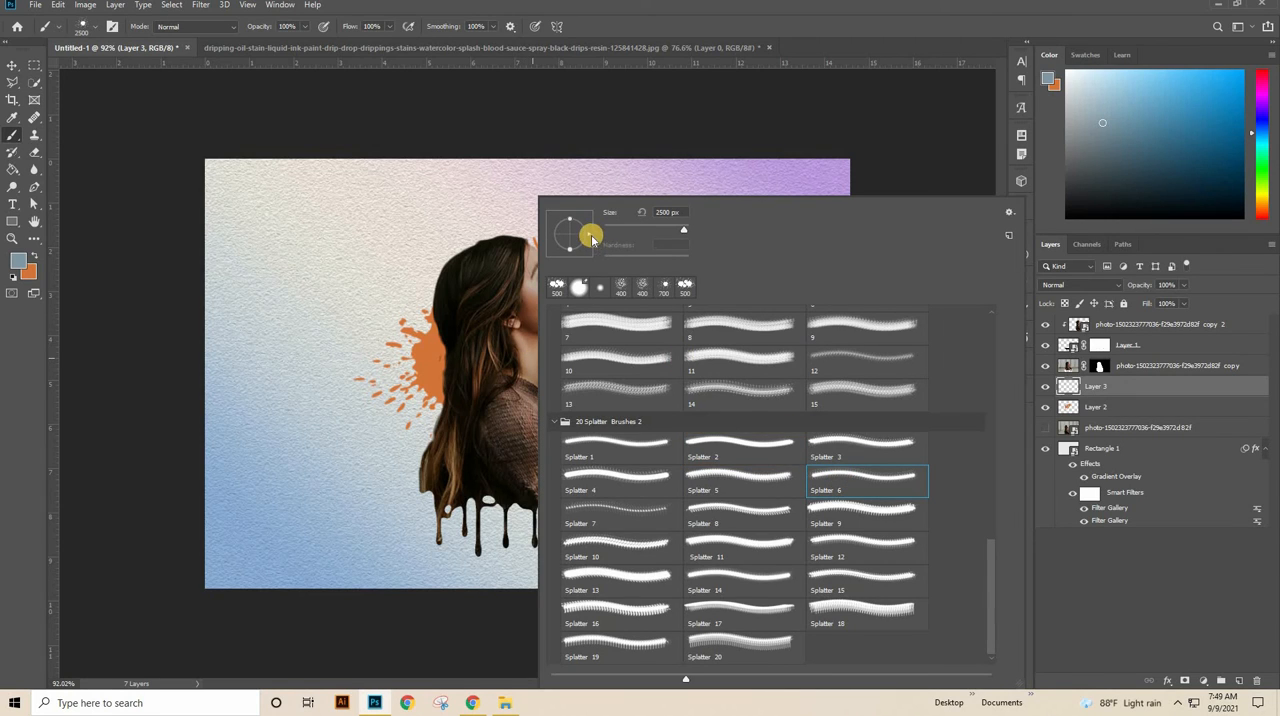
Step: Rotate the Splatter 6 tip, set its size to 700 px, and stamp one blue-grey splatter behind the woman's head
{"action": "left_click_drag", "start_coordinate": [592, 238], "coordinate": [552, 224]}
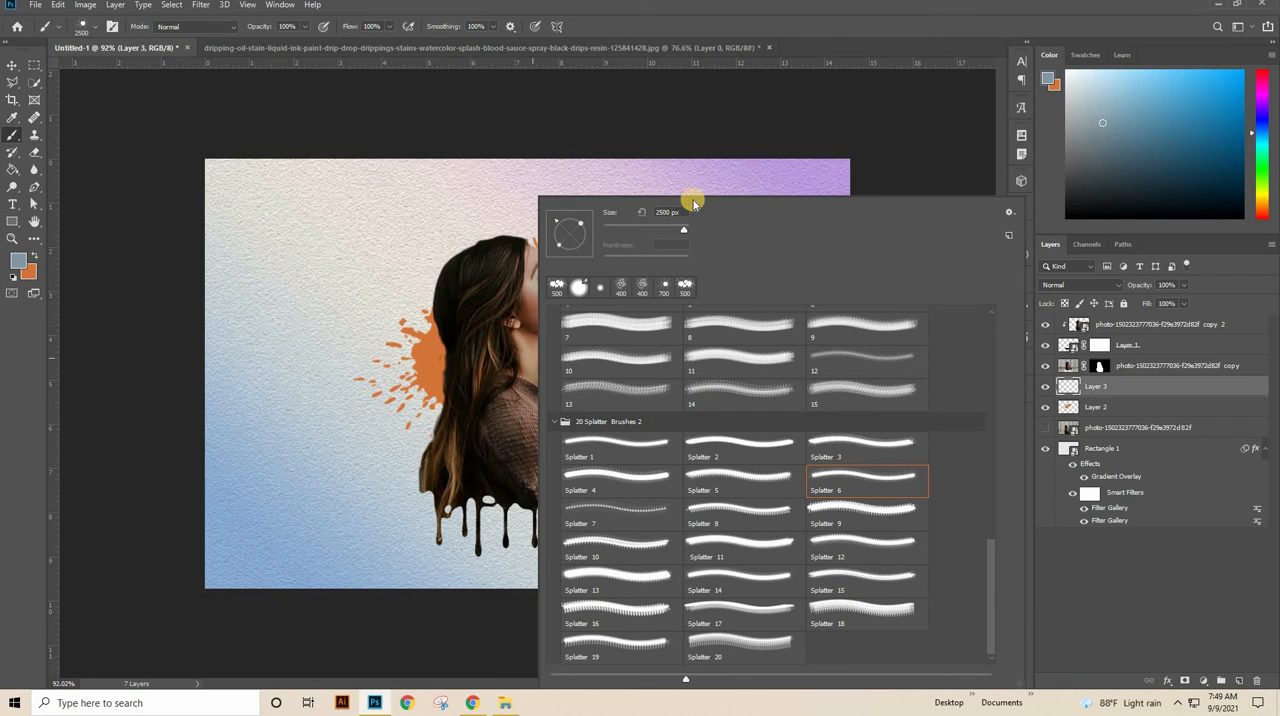
{"action": "left_click", "coordinate": [692, 208]}
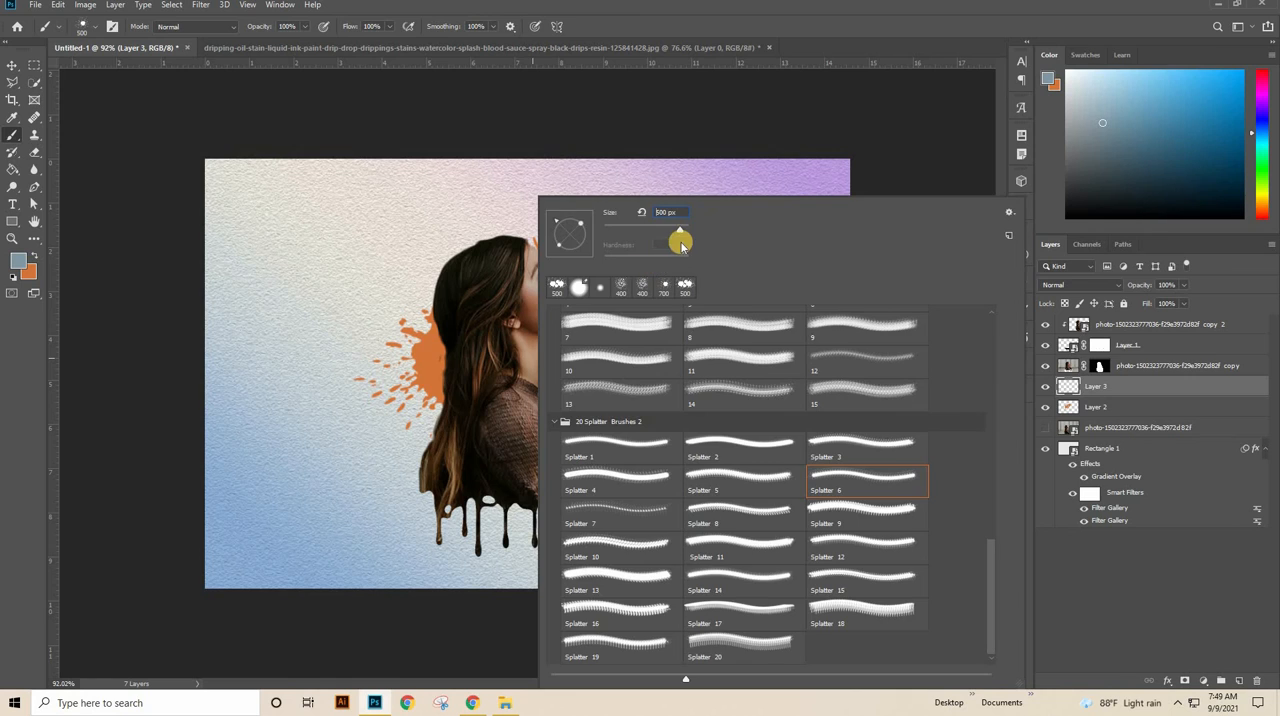
{"action": "left_click", "coordinate": [530, 343]}
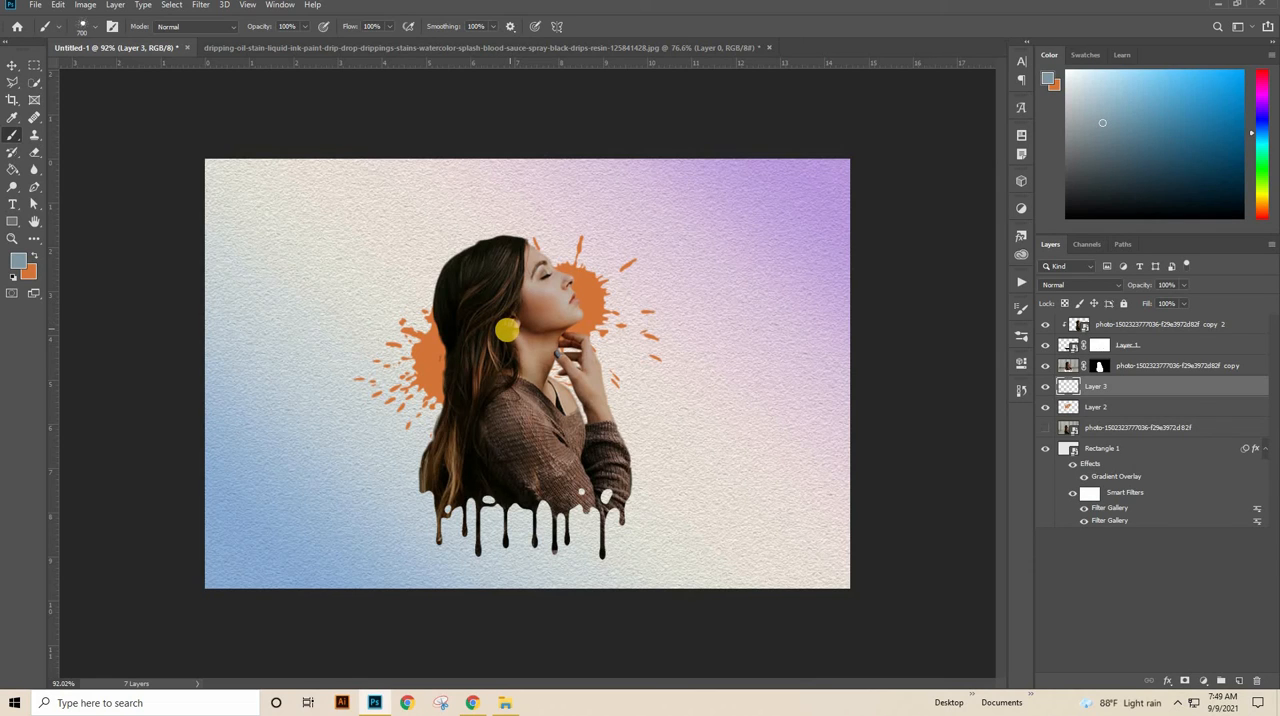
{"action": "right_click", "coordinate": [505, 330]}
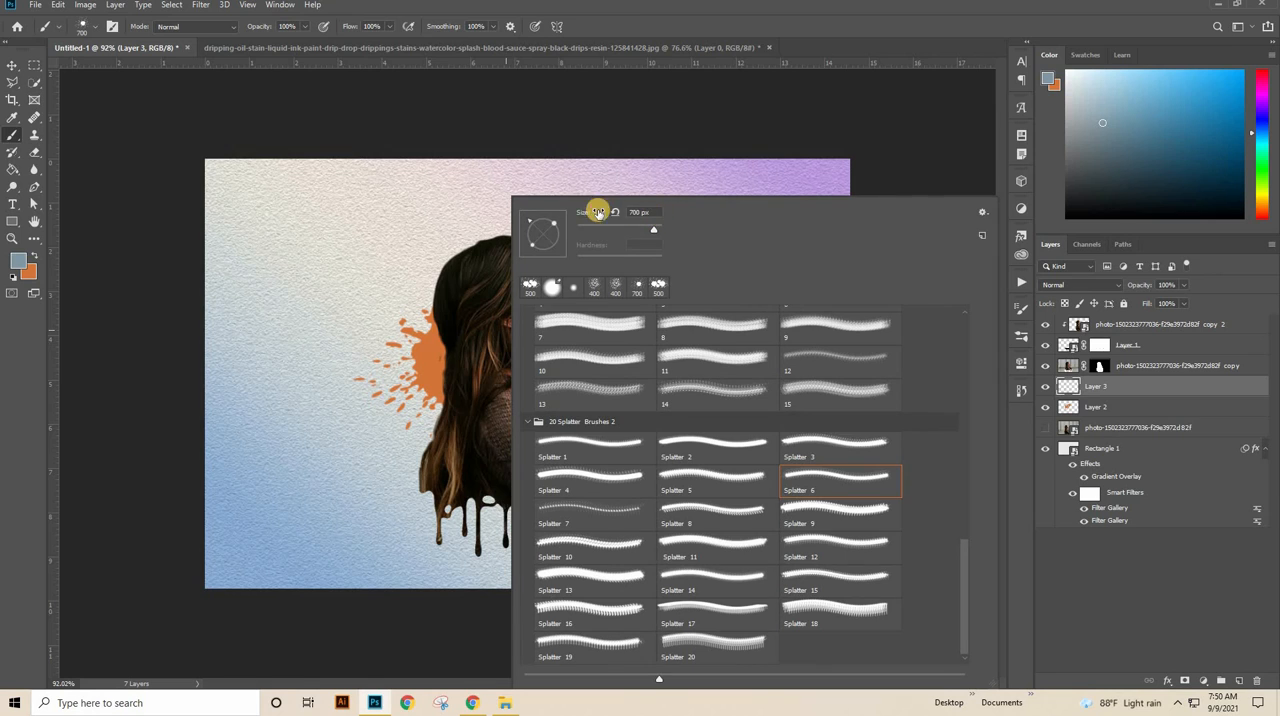
{"action": "left_click", "coordinate": [612, 160]}
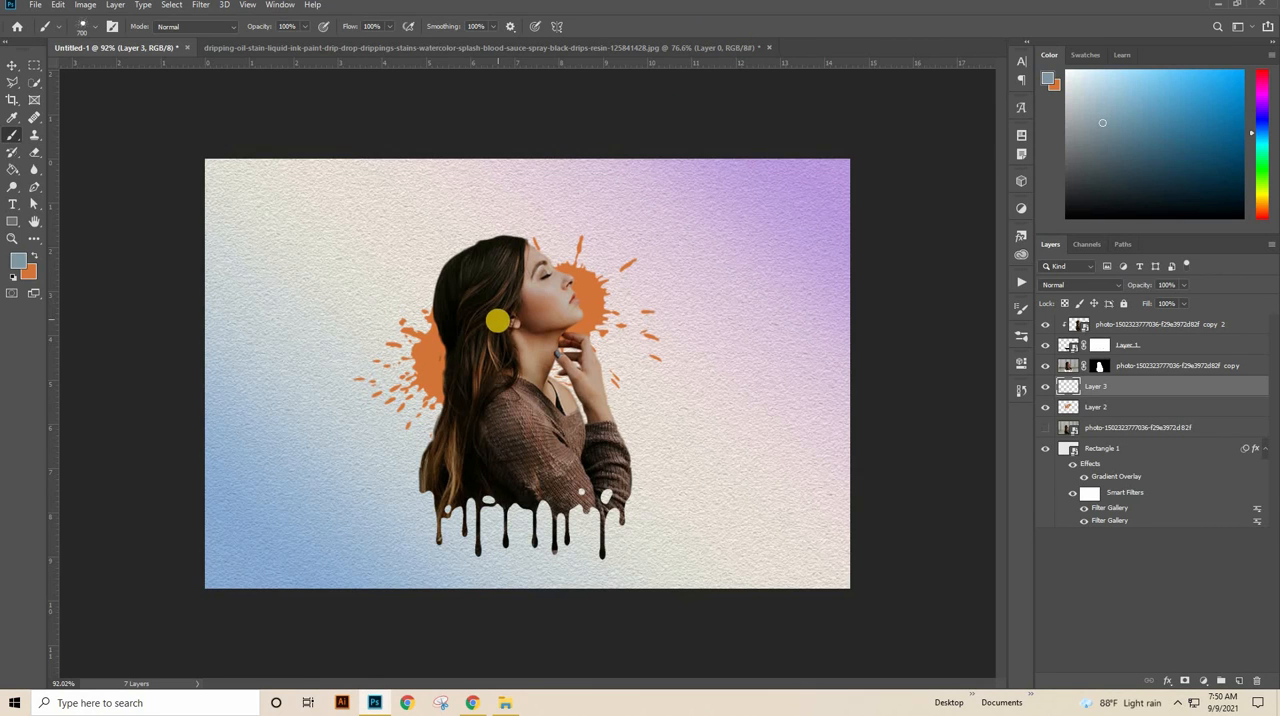
{"action": "left_click", "coordinate": [502, 328]}
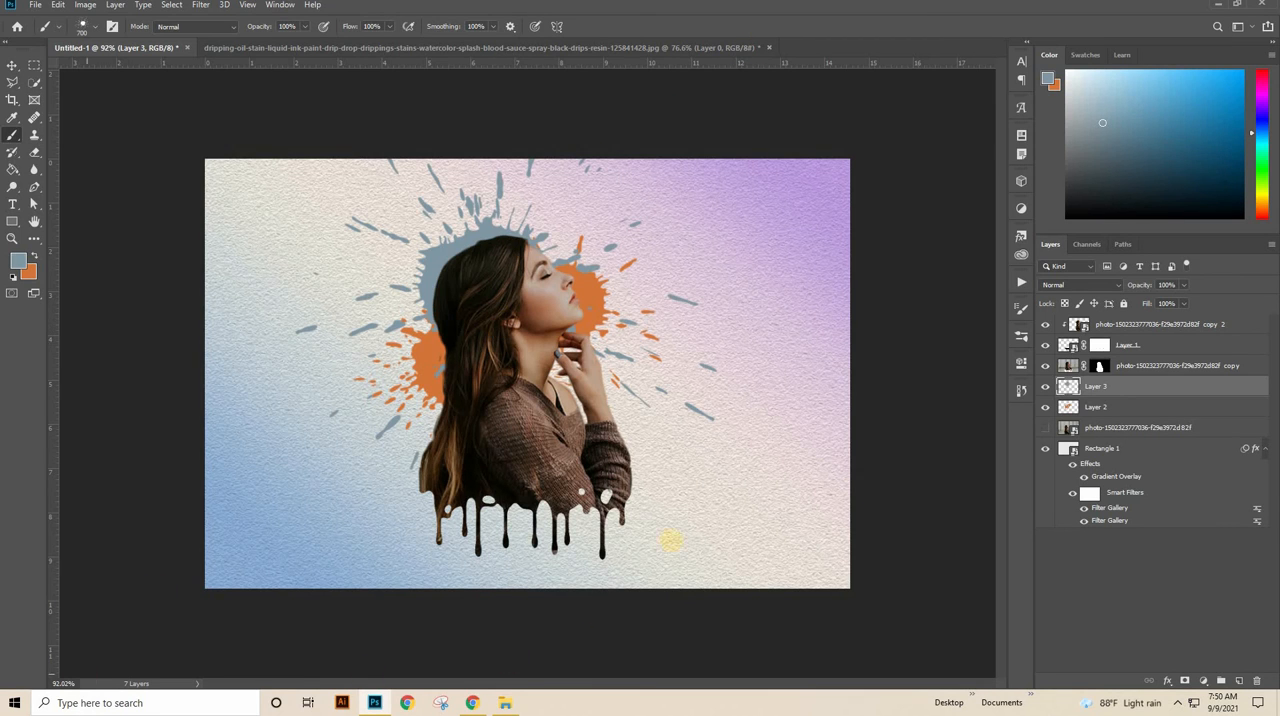
Step: Add a layer above the hidden photo layer and choose brush 15 from Free Paint Splatter Photoshop Brushes 15 at 500 px
{"action": "left_click", "coordinate": [1143, 428]}
{"action": "left_click", "coordinate": [1237, 681]}
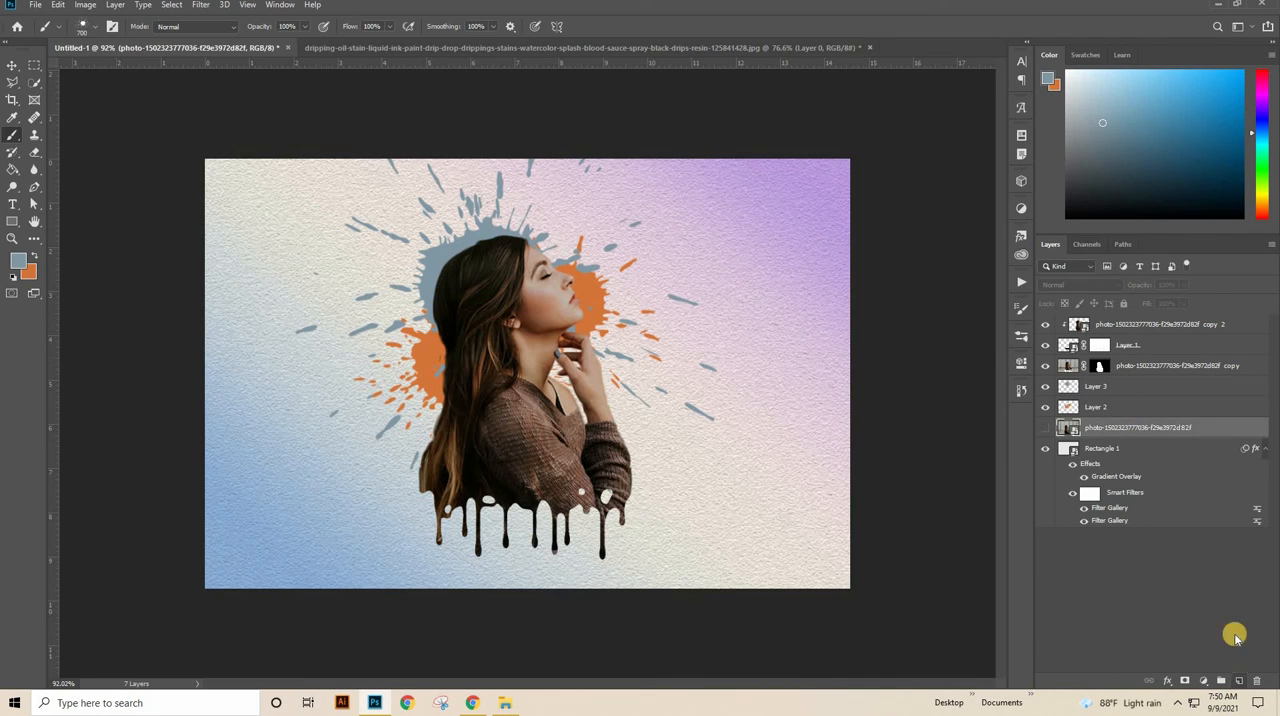
{"action": "right_click", "coordinate": [499, 313]}
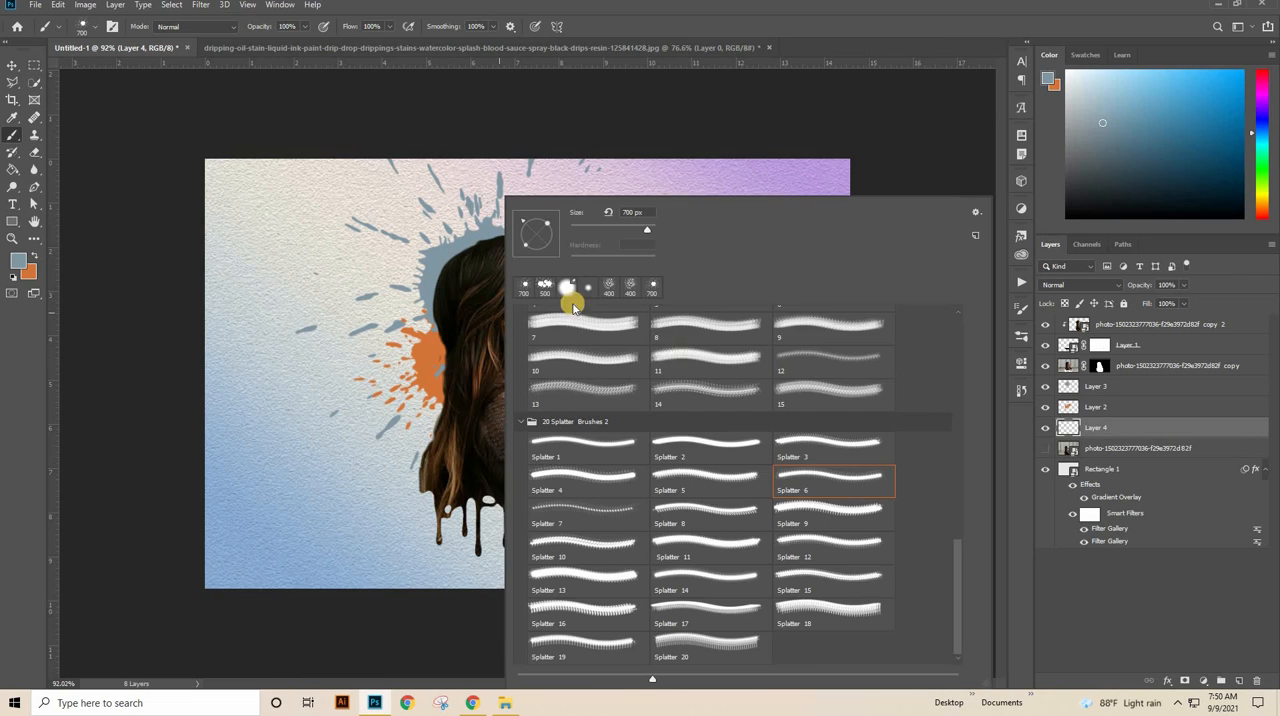
{"action": "scroll", "coordinate": [660, 362], "scroll_direction": "up", "scroll_amount": 2}
{"action": "scroll", "coordinate": [660, 362], "scroll_direction": "up", "scroll_amount": 3}
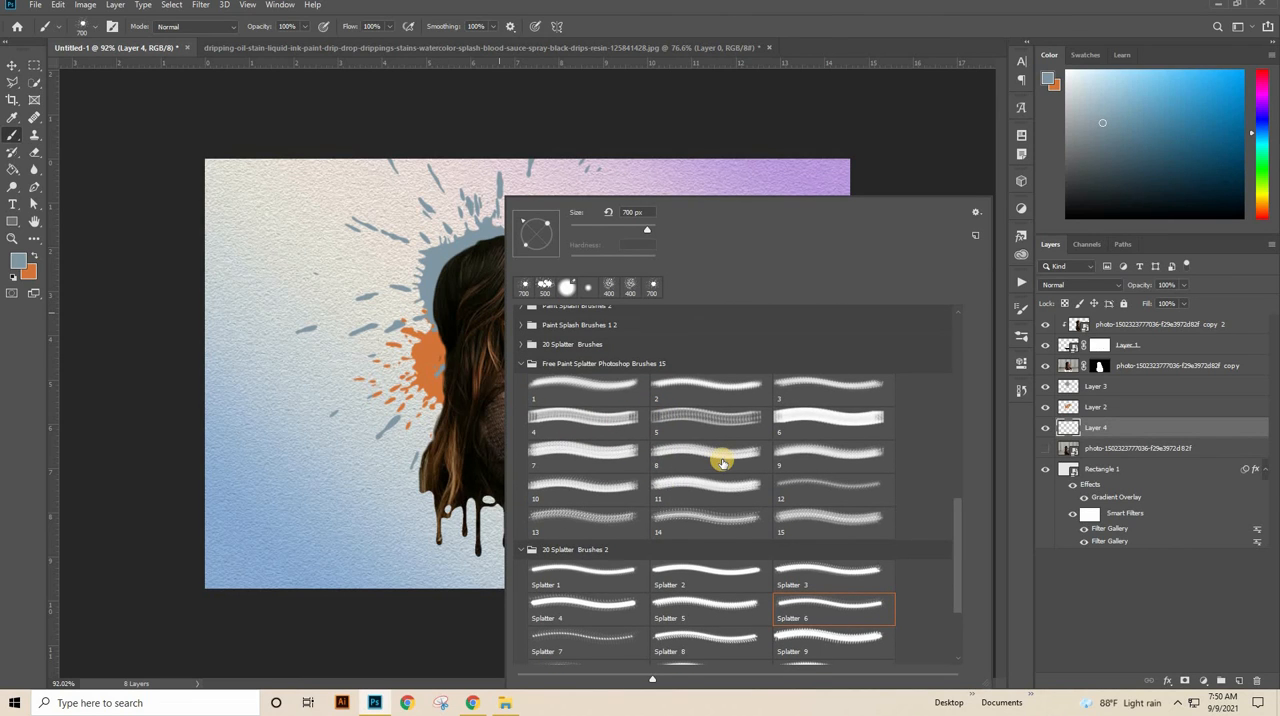
{"action": "scroll", "coordinate": [722, 462], "scroll_direction": "up", "scroll_amount": 2}
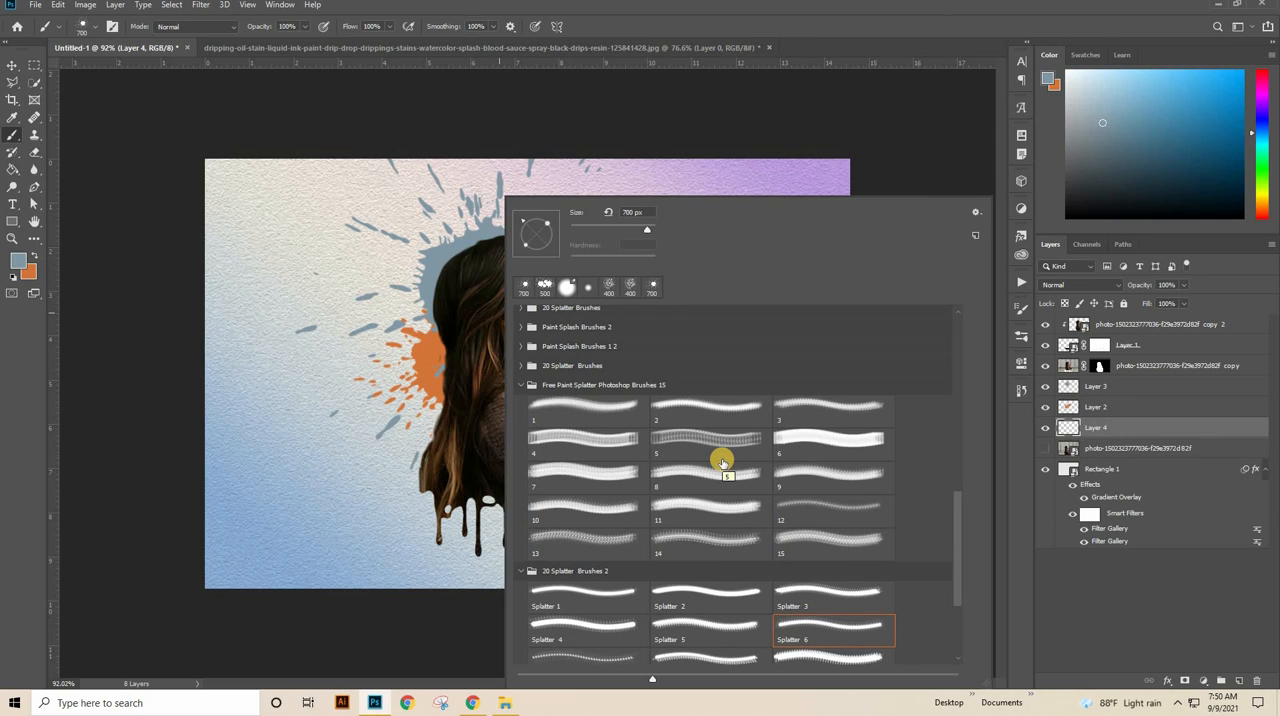
{"action": "scroll", "coordinate": [722, 462], "scroll_direction": "up", "scroll_amount": 2}
{"action": "left_click", "coordinate": [782, 564]}
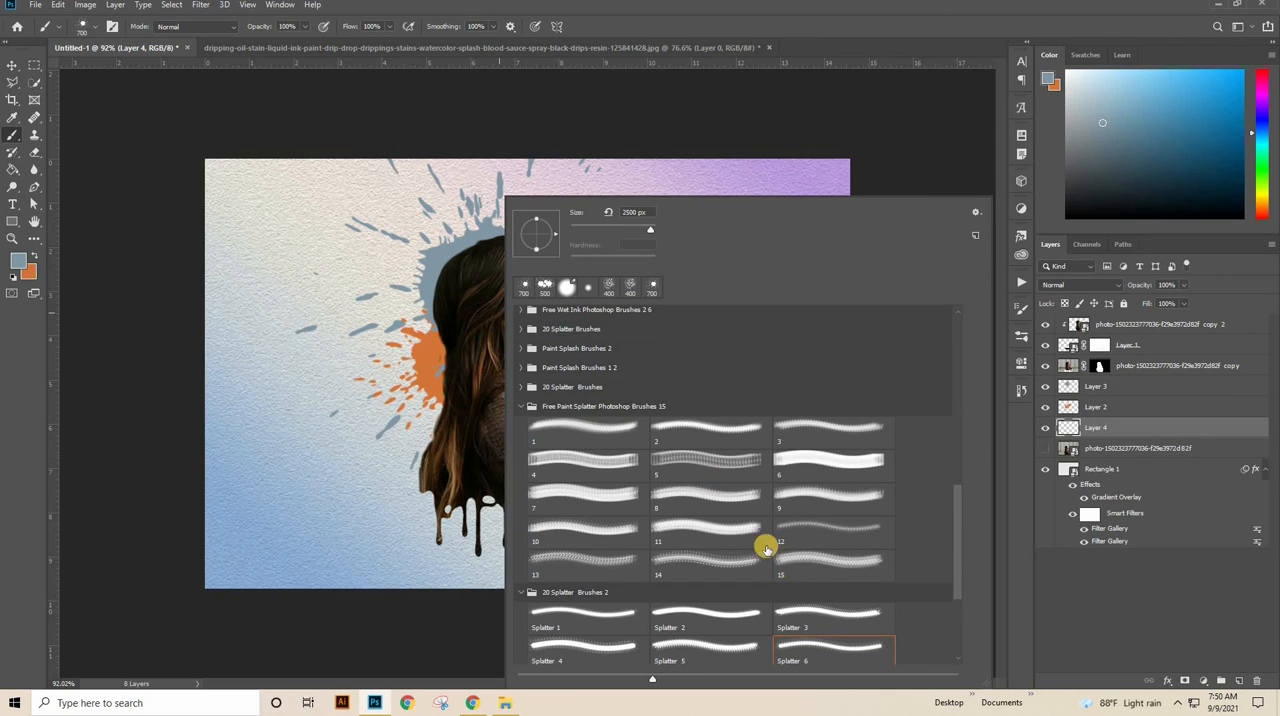
{"action": "left_click", "coordinate": [628, 211]}
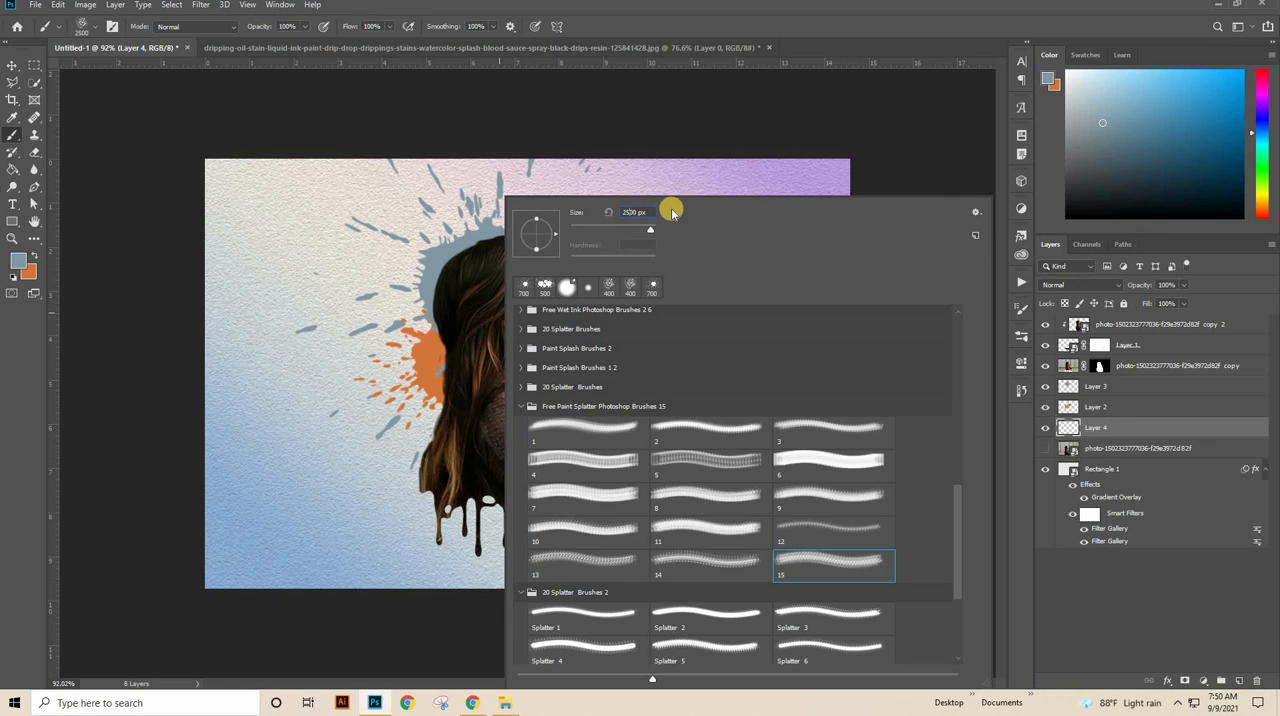
{"action": "key", "text": "BackSpace"}
{"action": "left_click", "coordinate": [709, 9]}
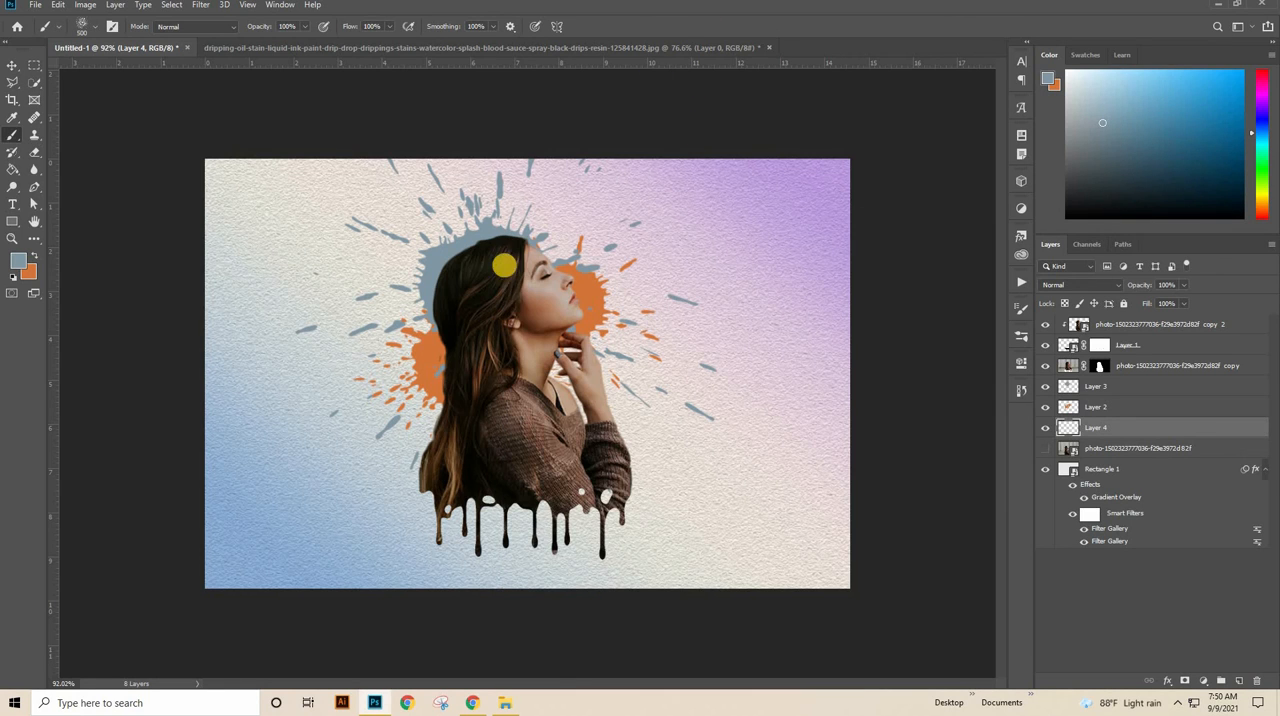
Step: Rotate the brush 15 tip, set its size to 400 px, and stamp a blue-grey splatter behind the back of the woman's head
{"action": "right_click", "coordinate": [580, 252]}
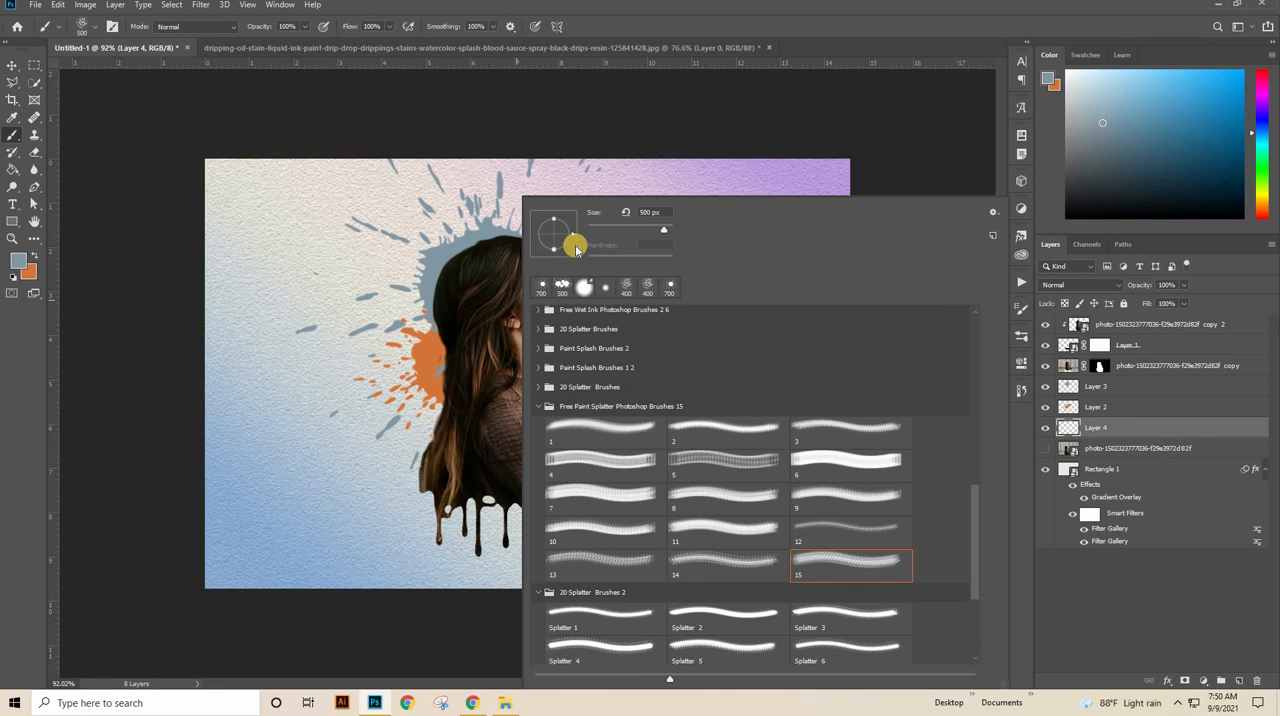
{"action": "mouse_move", "coordinate": [572, 234]}
{"action": "left_mouse_down"}
{"action": "mouse_move", "coordinate": [541, 227]}
{"action": "mouse_move", "coordinate": [477, 245]}
{"action": "left_mouse_up"}
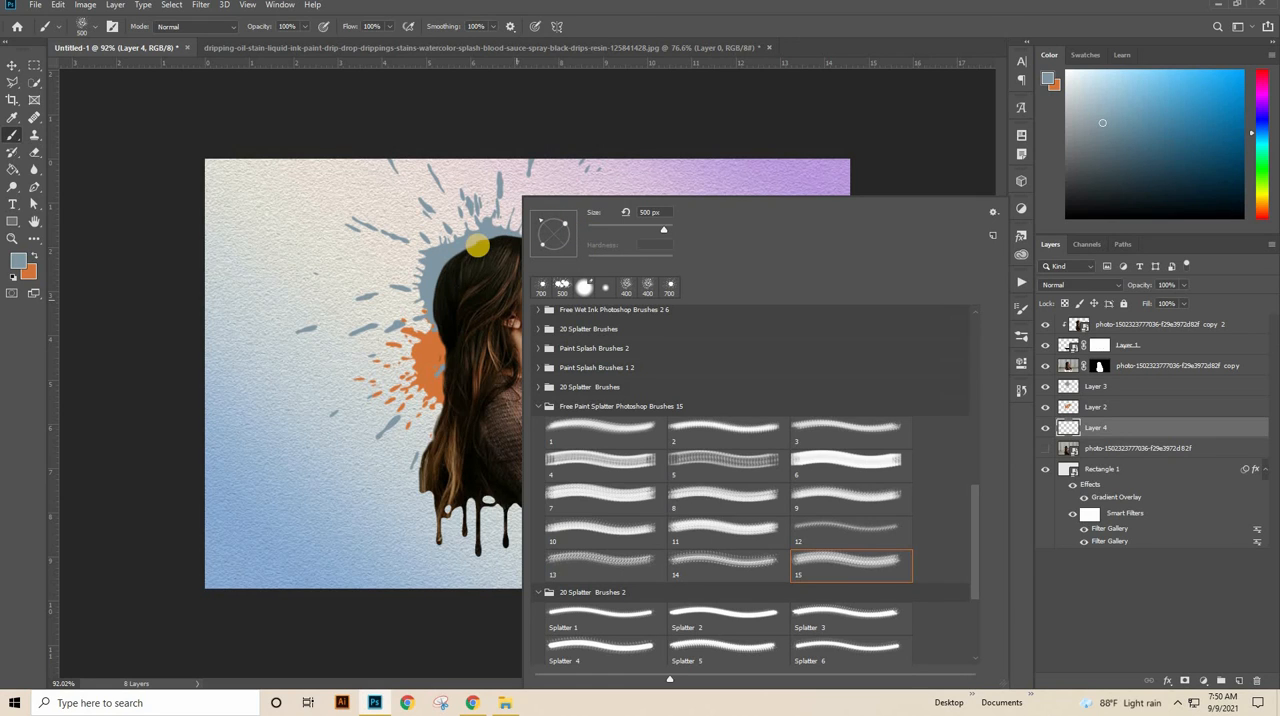
{"action": "left_click", "coordinate": [626, 16]}
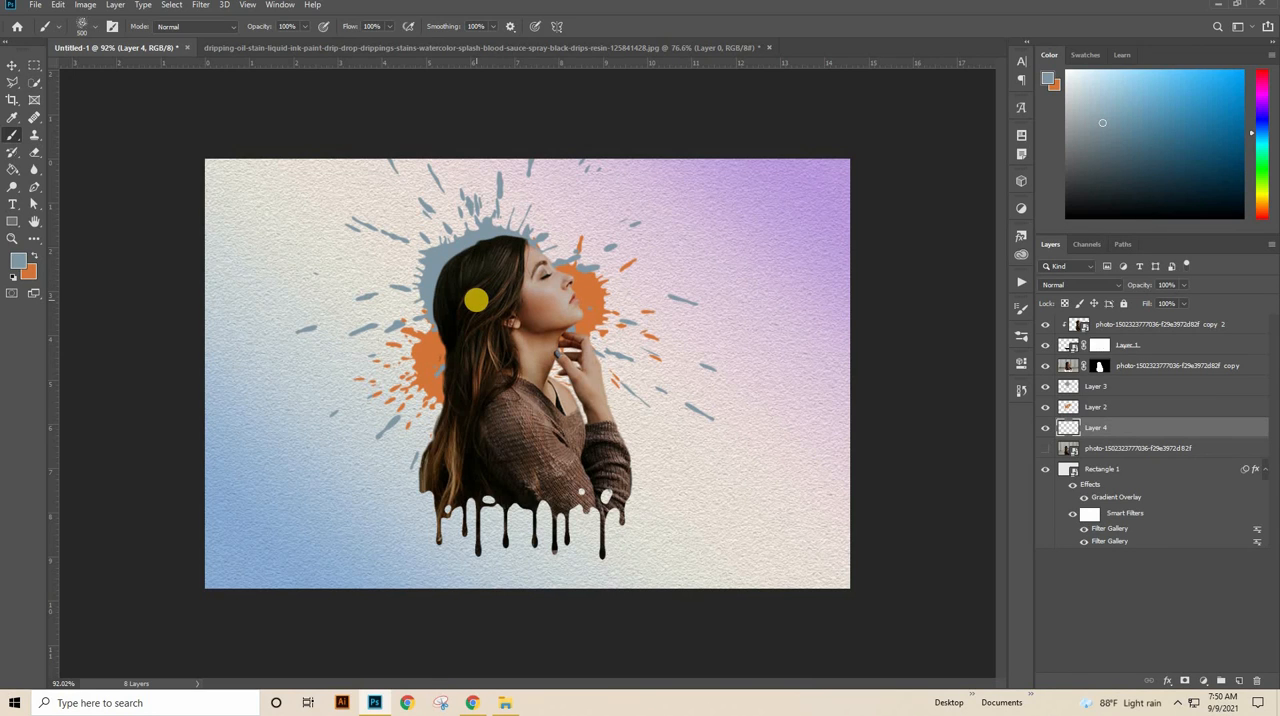
{"action": "right_click", "coordinate": [476, 299]}
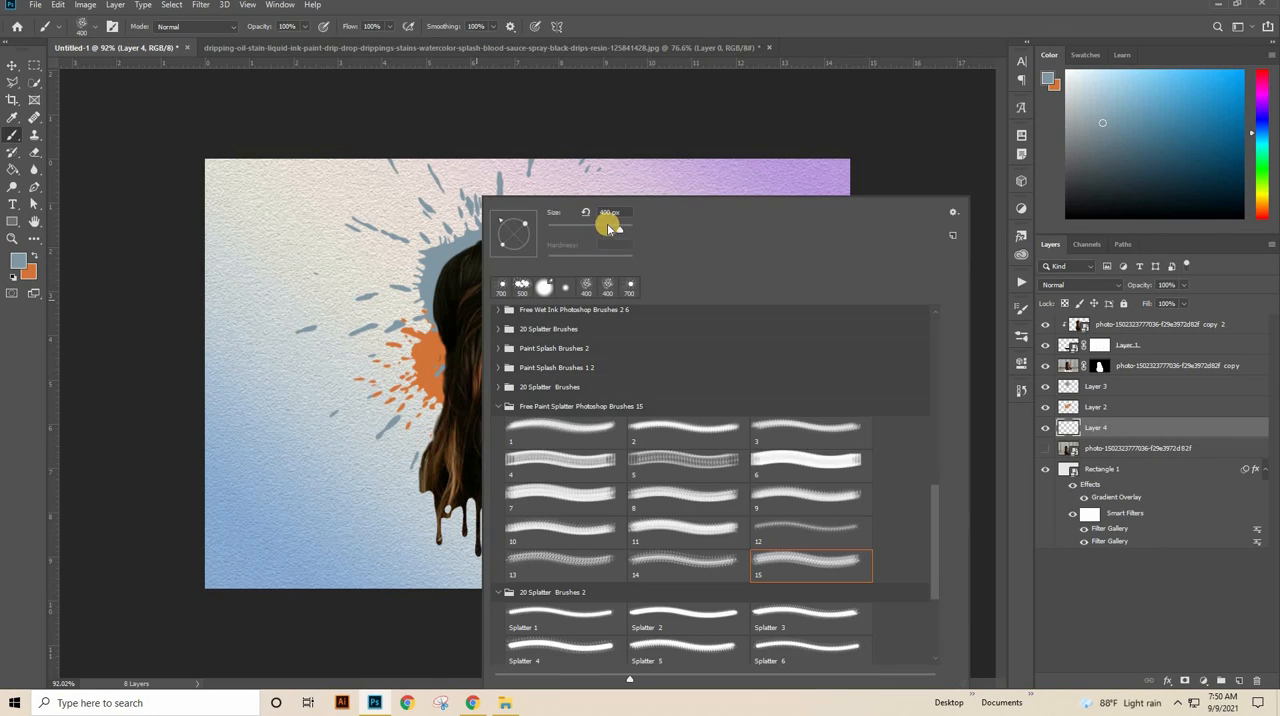
{"action": "left_click", "coordinate": [641, 30]}
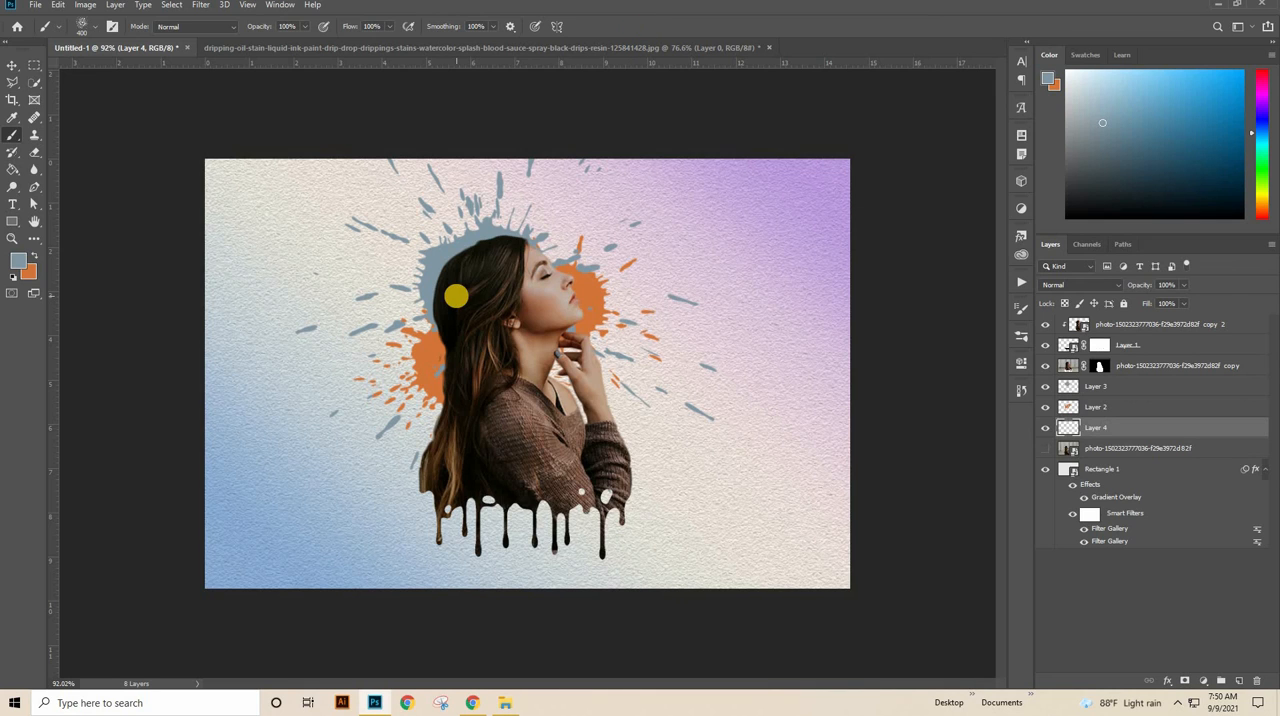
{"action": "left_click", "coordinate": [458, 293]}
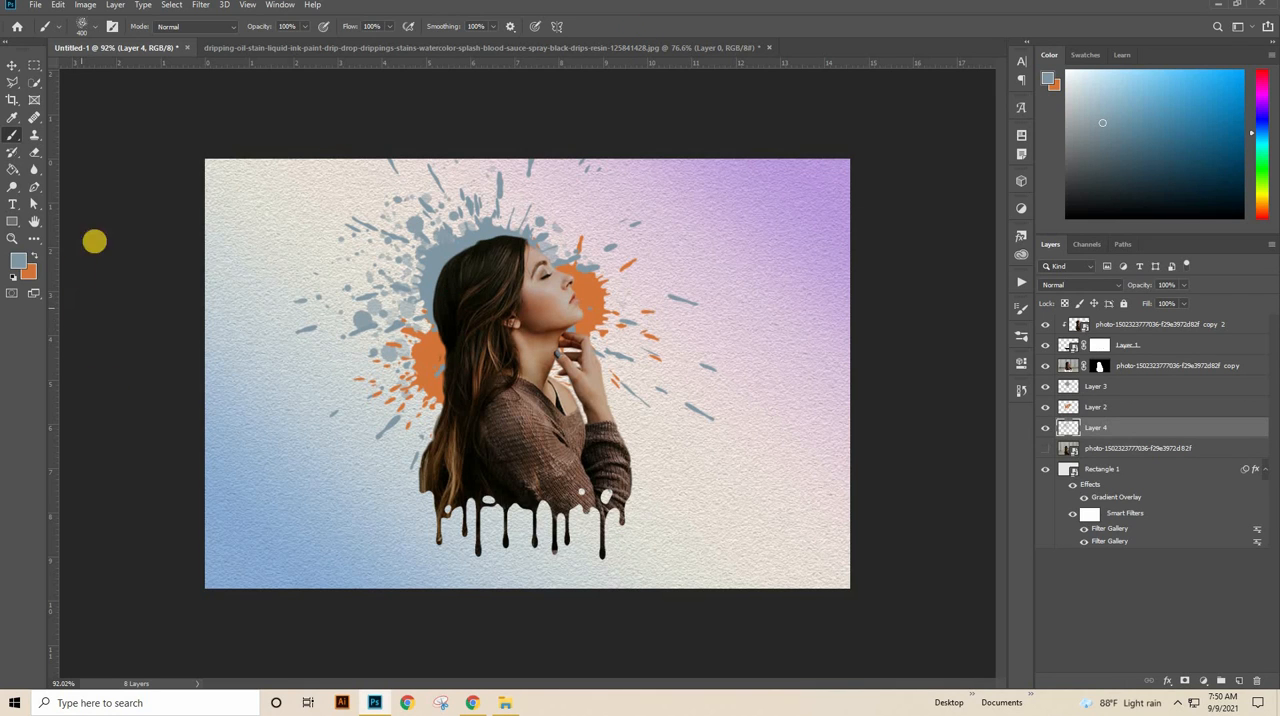
Step: Make orange the foreground color and rotate the brush 15 tip toward the opposite side
{"action": "left_click", "coordinate": [37, 258]}
{"action": "right_click", "coordinate": [540, 205]}
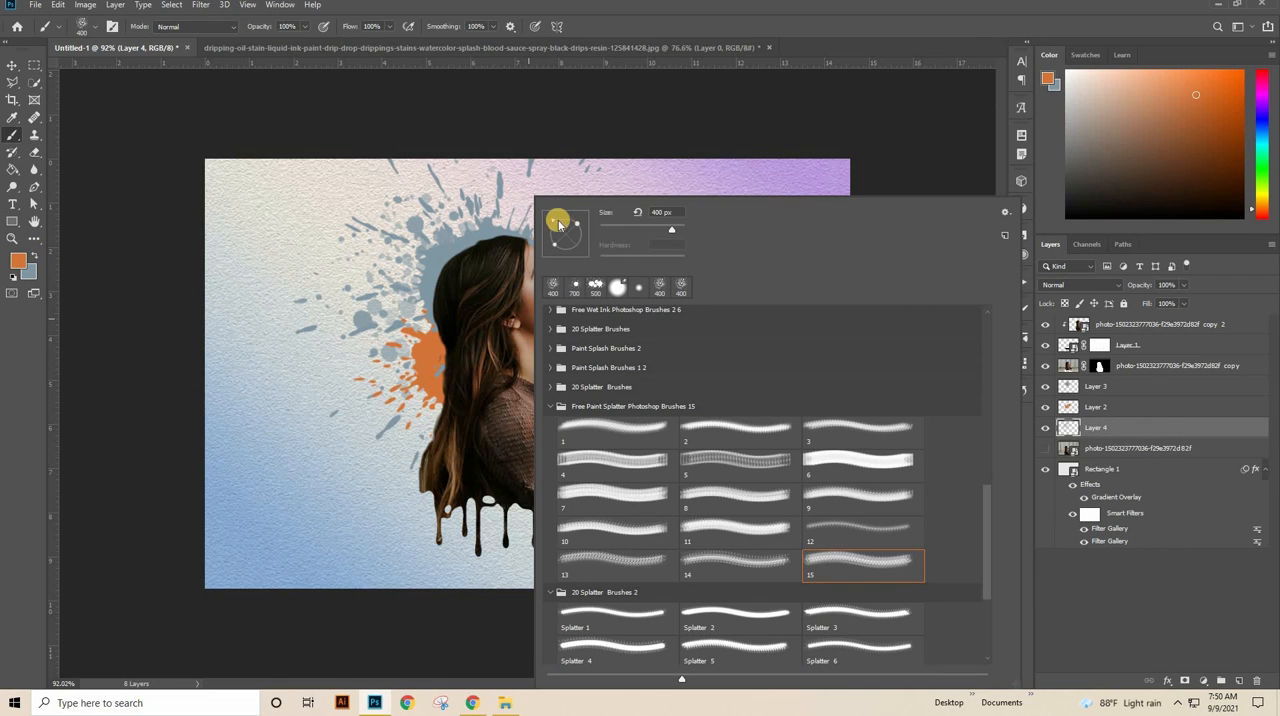
{"action": "left_click_drag", "start_coordinate": [555, 224], "coordinate": [587, 220]}
{"action": "left_click", "coordinate": [648, 15]}
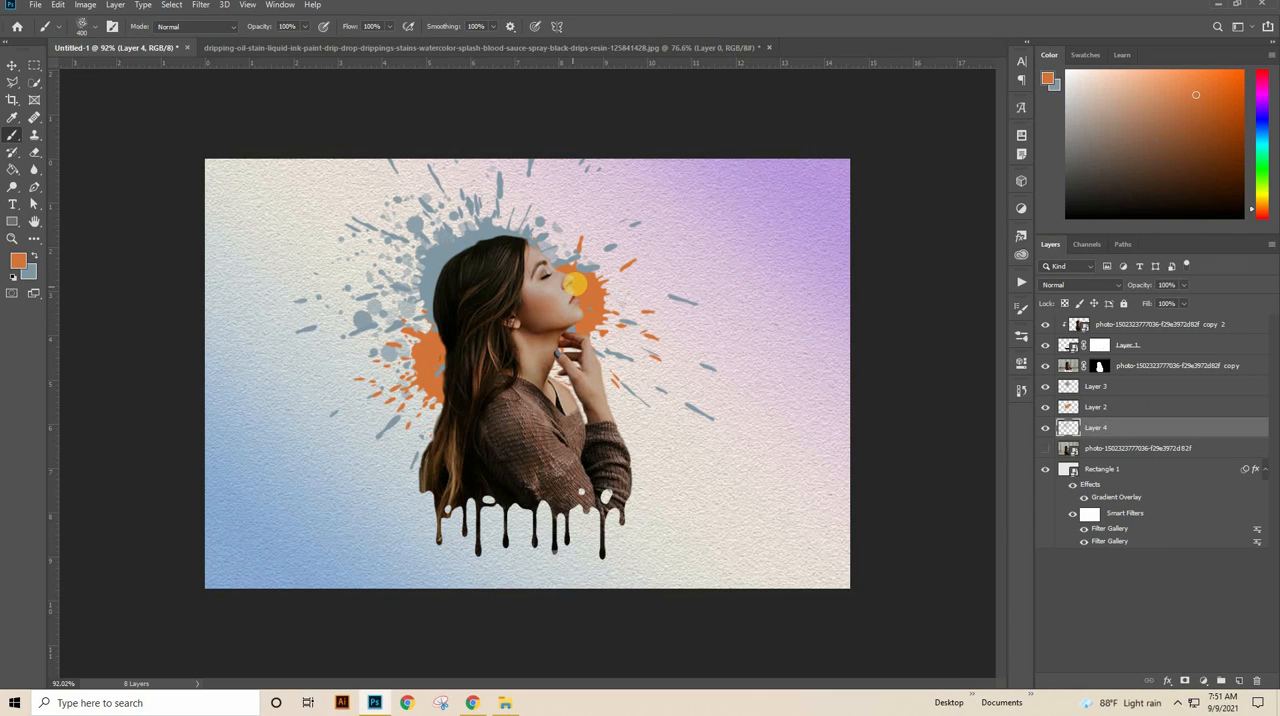
{"action": "left_click", "coordinate": [552, 312]}
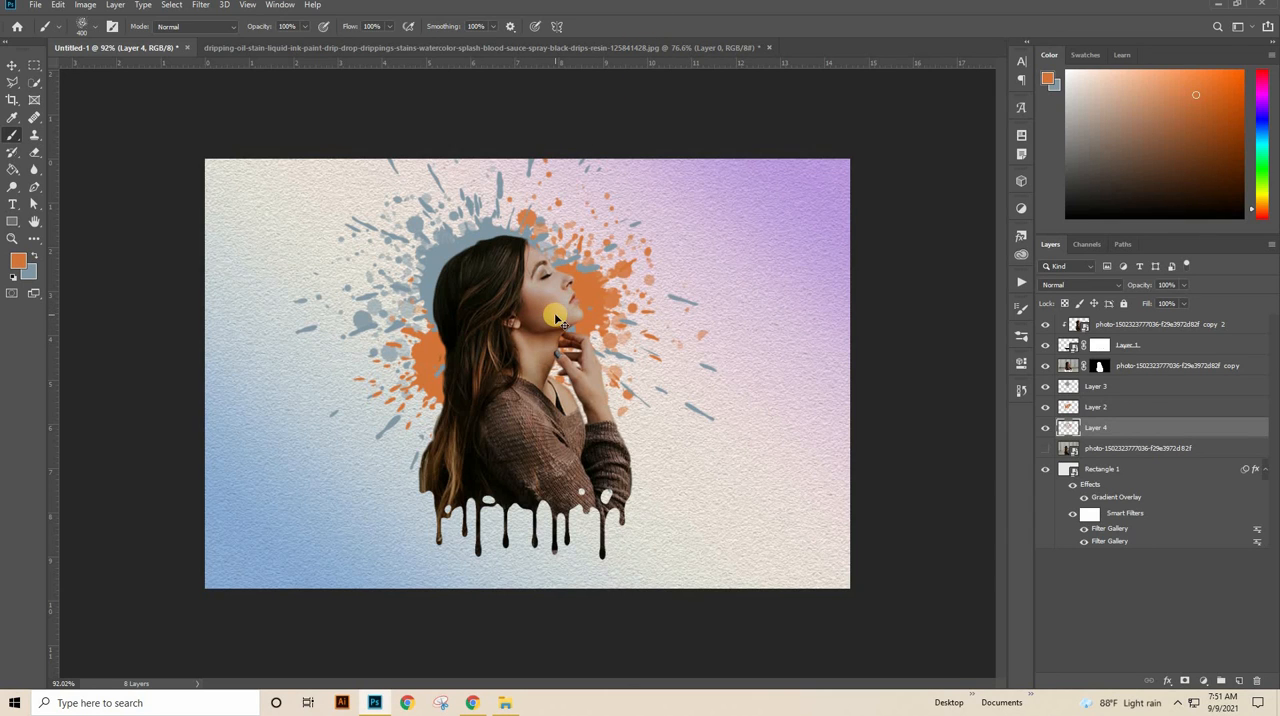
{"action": "key", "text": "ctrl+z"}
{"action": "left_click", "coordinate": [586, 314]}
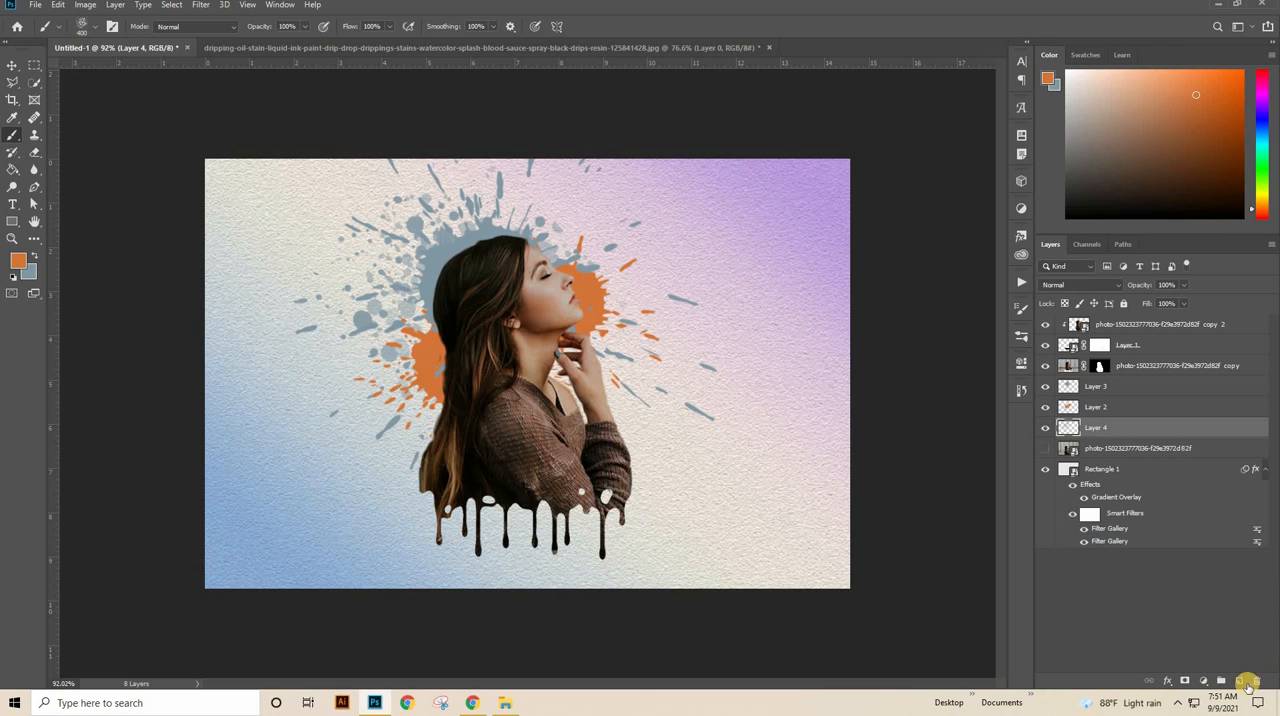
Step: Add a layer above Layer 4 and stamp an orange splatter on it around the front of the woman's face
{"action": "left_click", "coordinate": [1240, 681]}
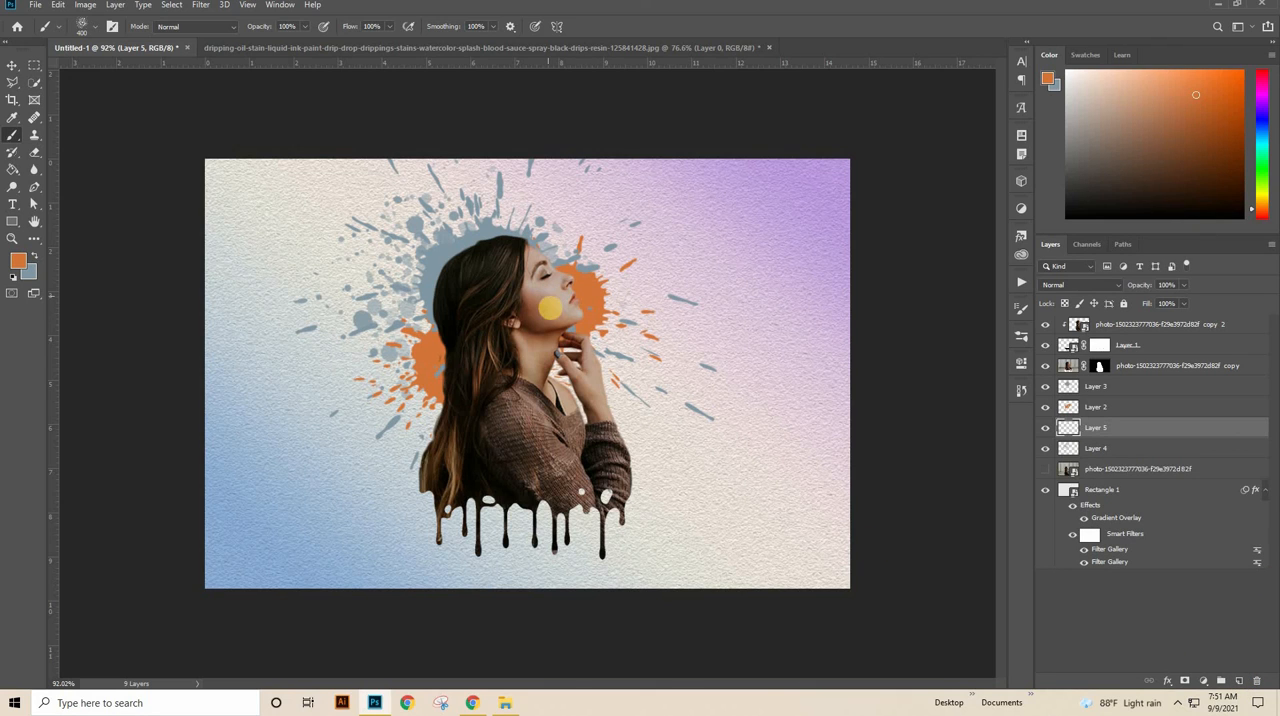
{"action": "left_click_drag", "start_coordinate": [547, 312], "coordinate": [615, 300]}
{"action": "left_click", "coordinate": [615, 285]}
Step: Switch to the Move tool and leave all layers deselected
{"action": "left_click", "coordinate": [12, 65]}
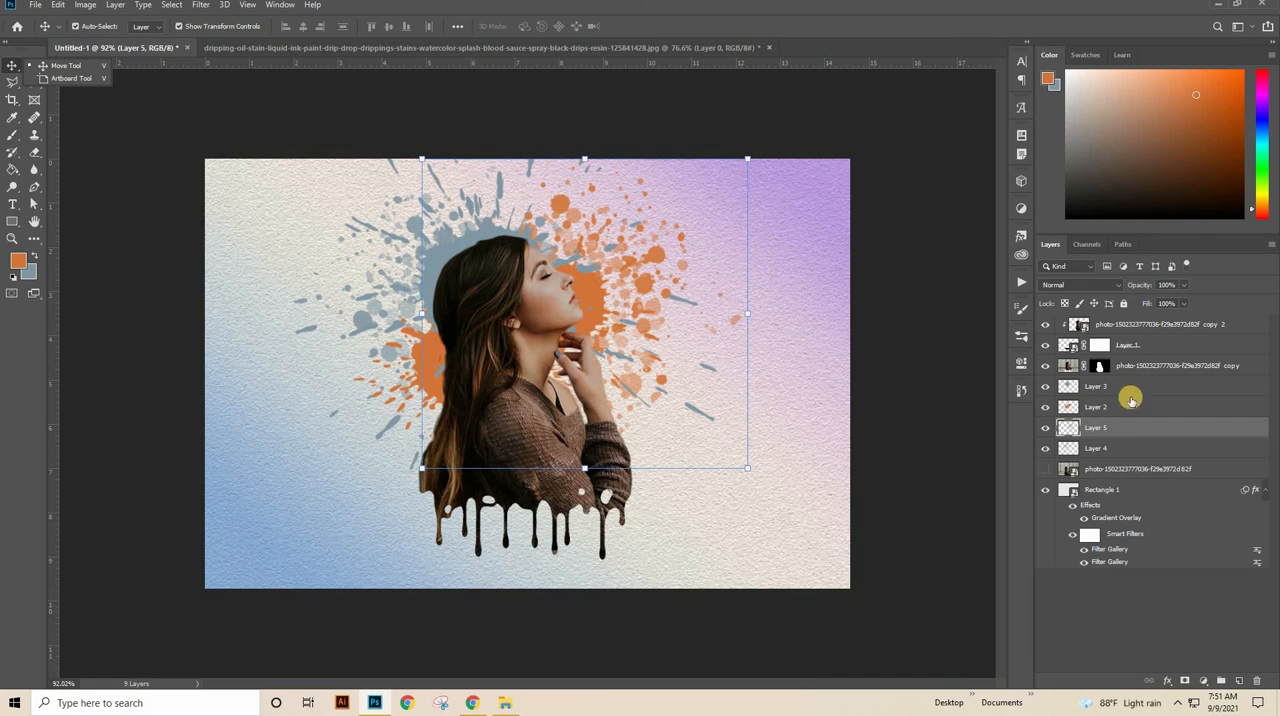
{"action": "left_click", "coordinate": [1110, 446]}
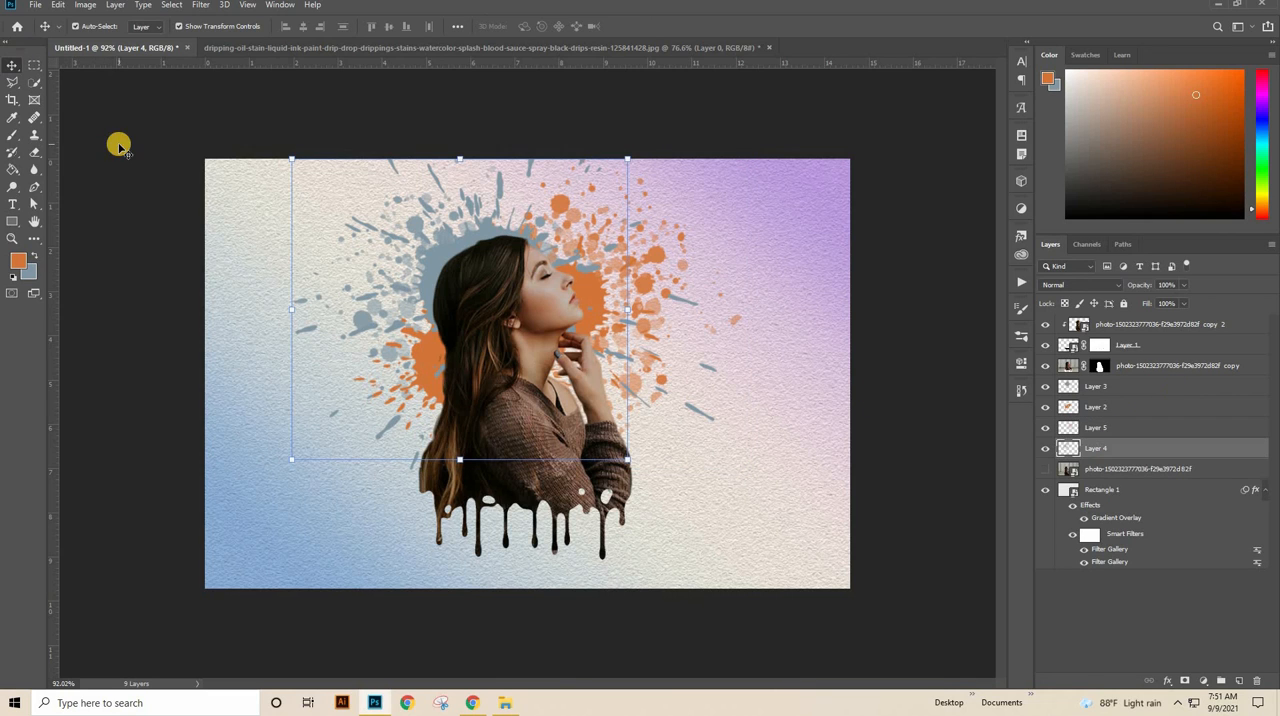
{"action": "left_click", "coordinate": [145, 116]}
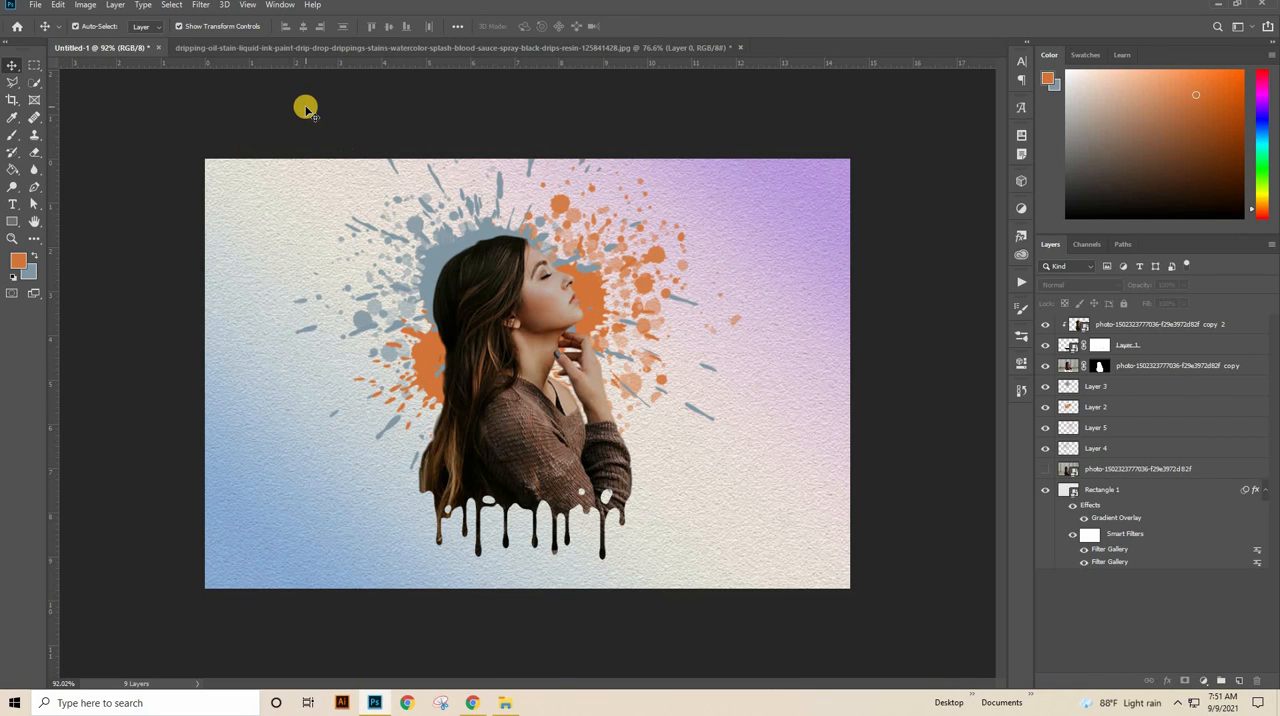
Step: Save the composition as the JPEG file Untitled-1.jpg in Downloads > New folder with Maximum quality
{"action": "left_click", "coordinate": [35, 5]}
{"action": "left_click", "coordinate": [68, 150]}
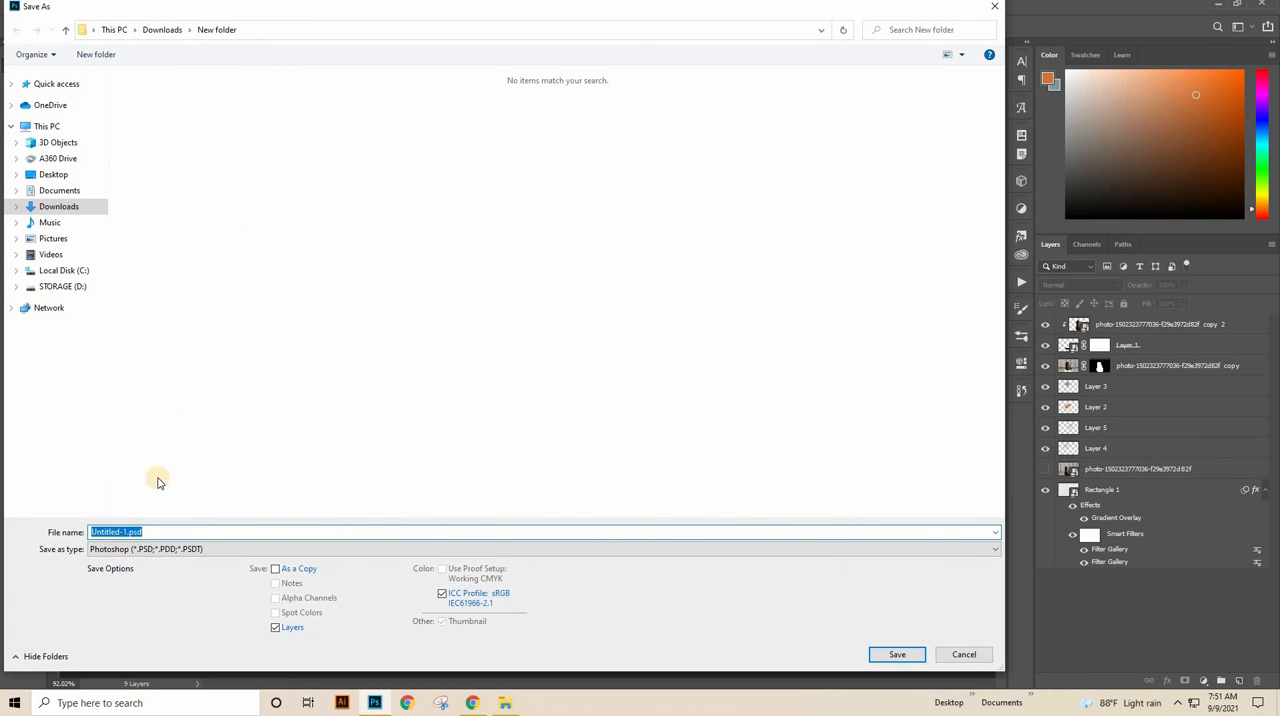
{"action": "left_click", "coordinate": [115, 550]}
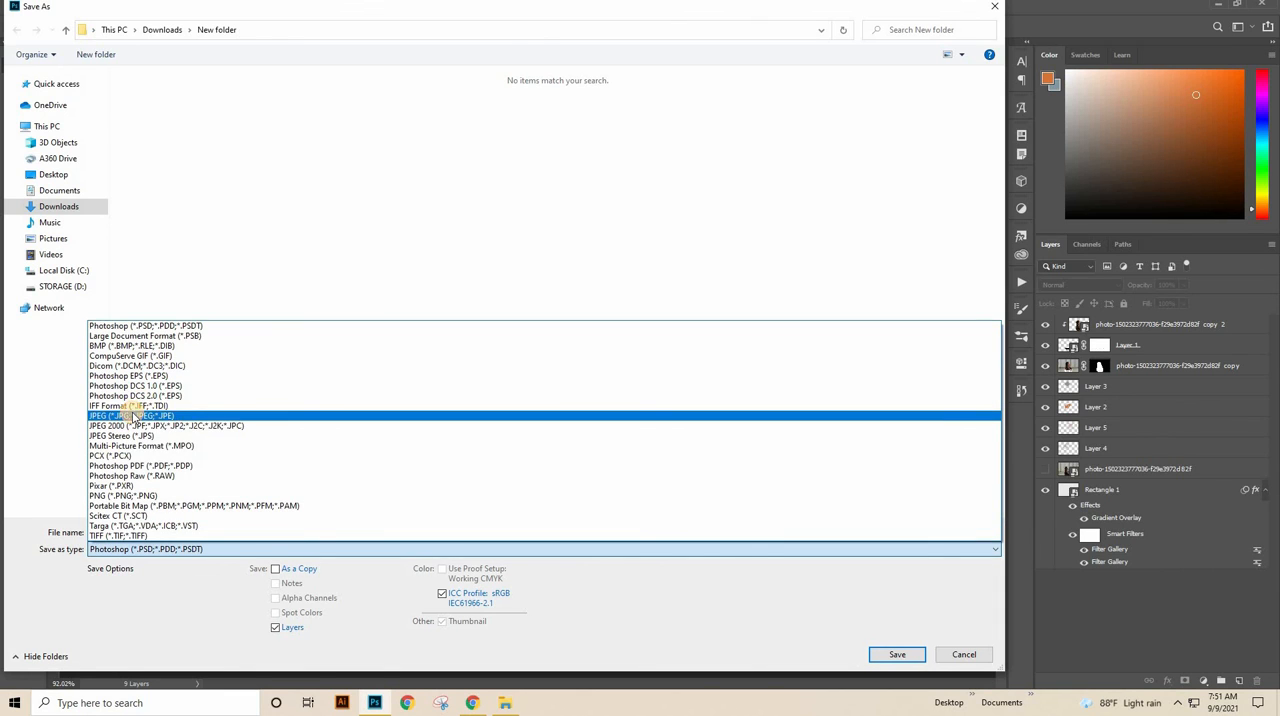
{"action": "left_click", "coordinate": [125, 416]}
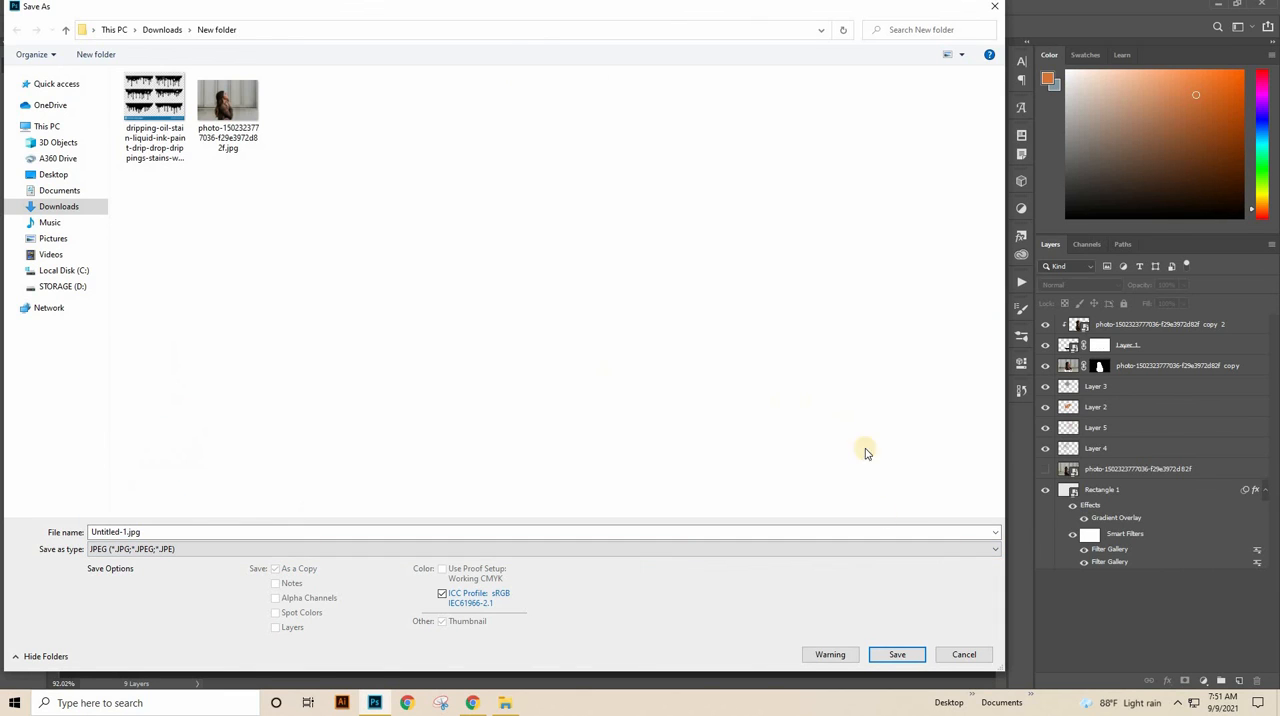
{"action": "left_click", "coordinate": [897, 656]}
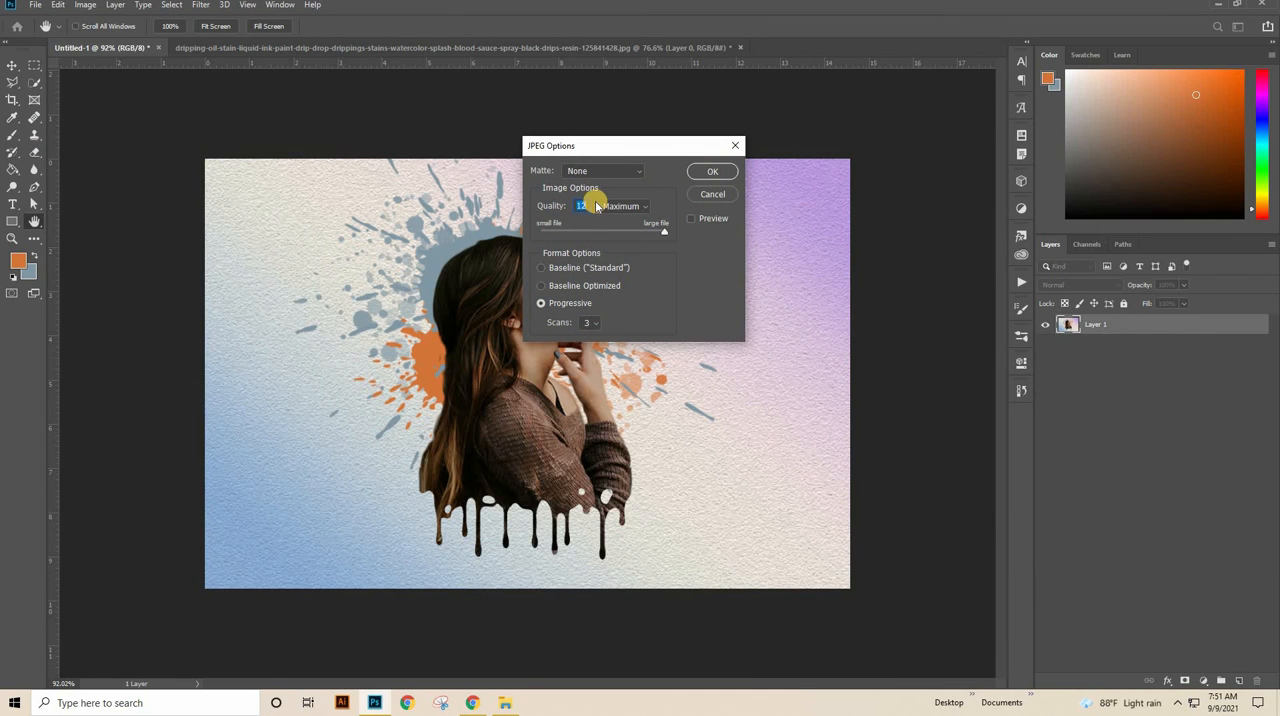
{"action": "left_click", "coordinate": [631, 207]}
{"action": "left_click", "coordinate": [620, 250]}
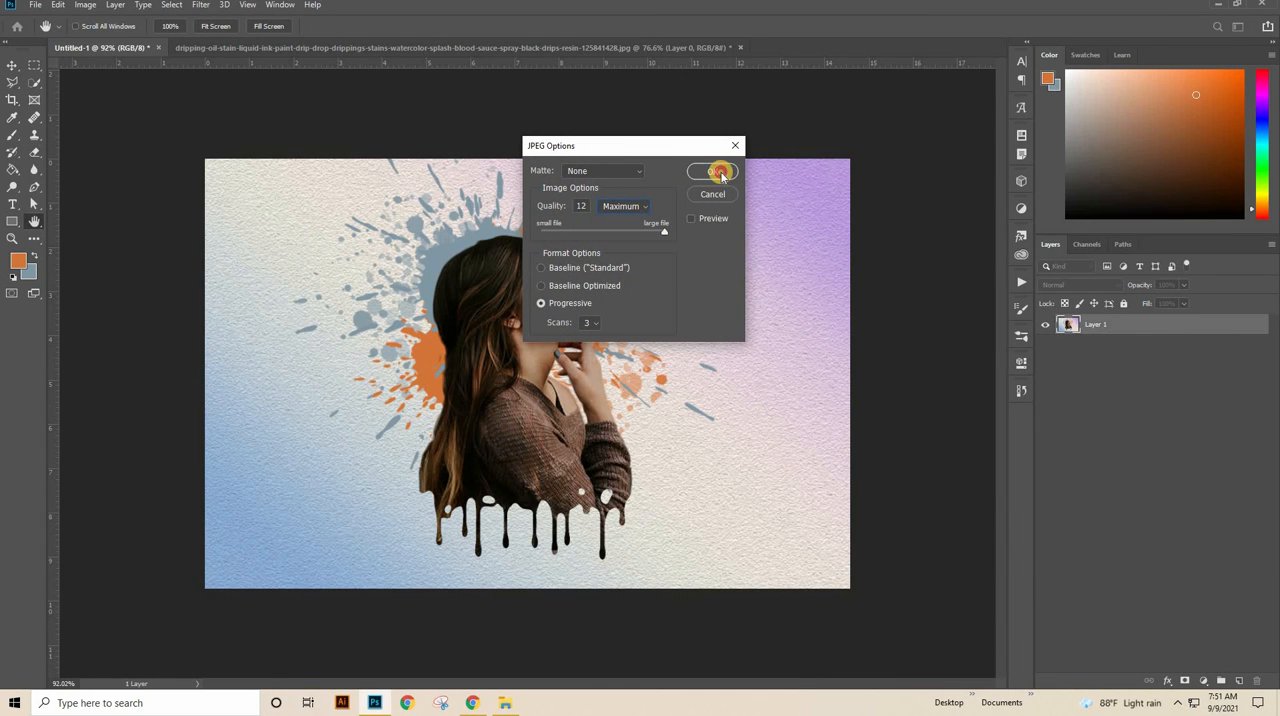
{"action": "left_click", "coordinate": [720, 174]}
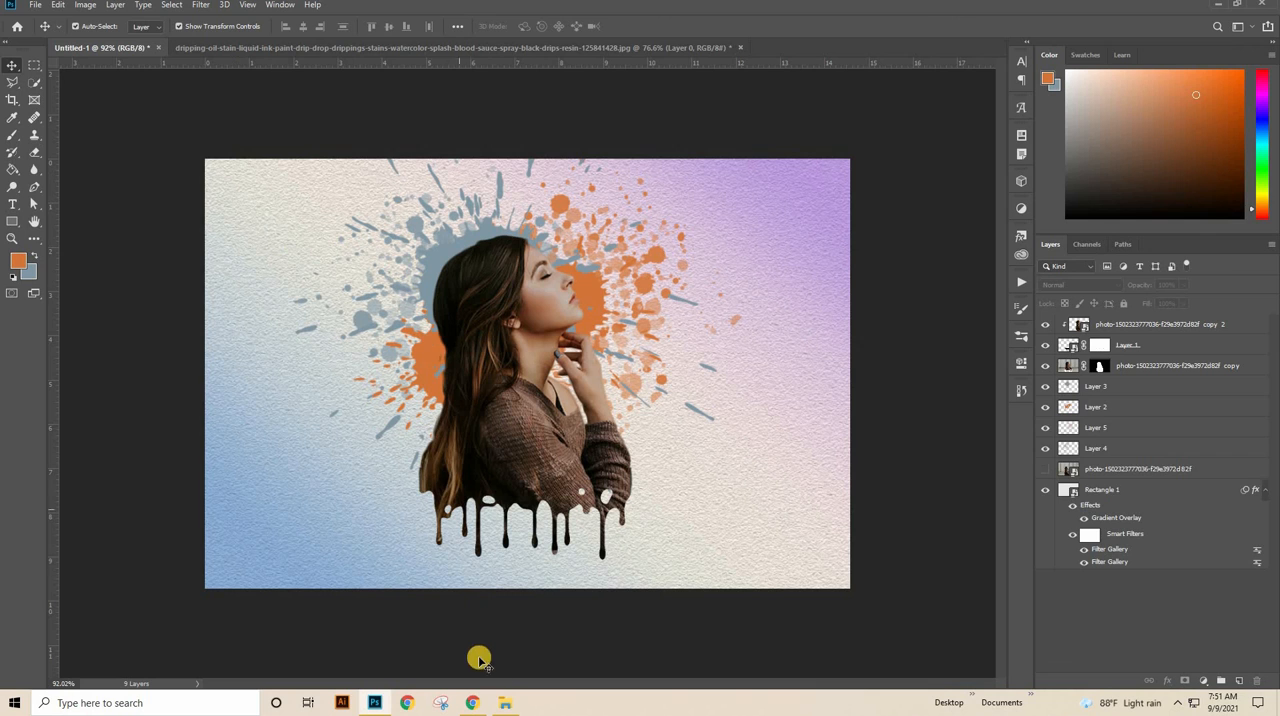
Step: Switch to File Explorer and open the exported Untitled-1.jpg to view it
{"action": "left_click", "coordinate": [505, 702]}
{"action": "double_click", "coordinate": [293, 120]}
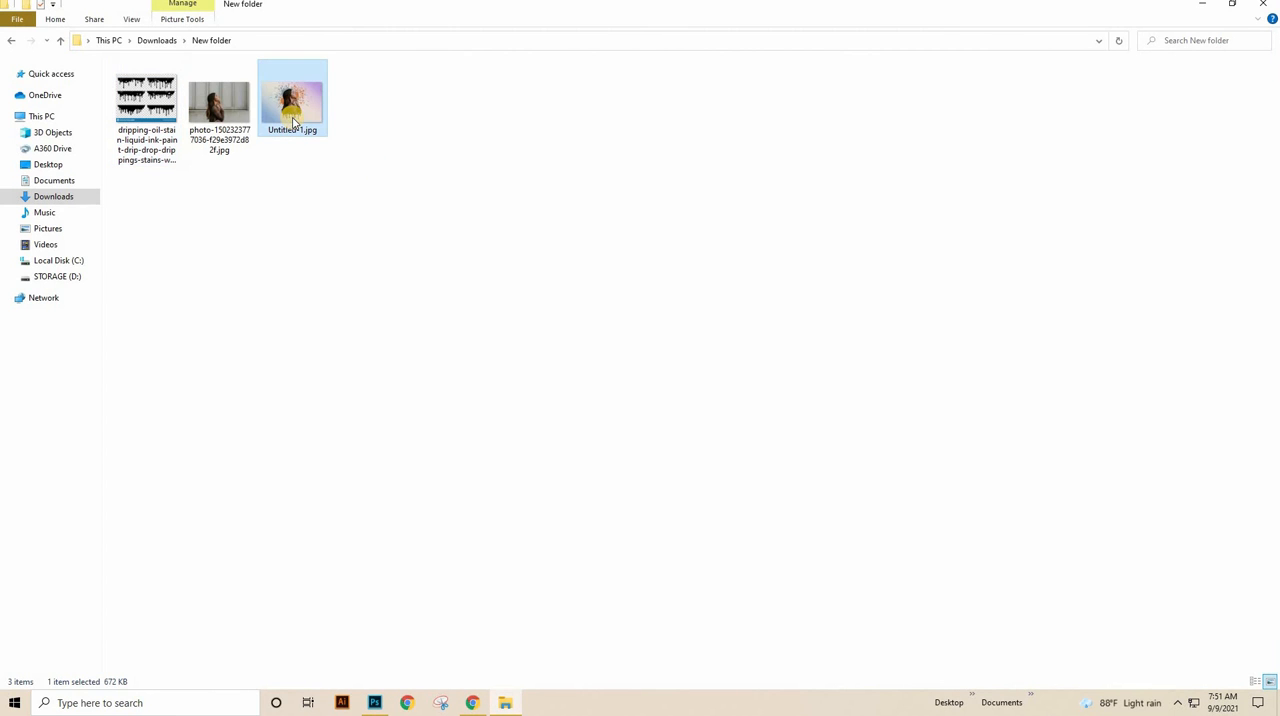